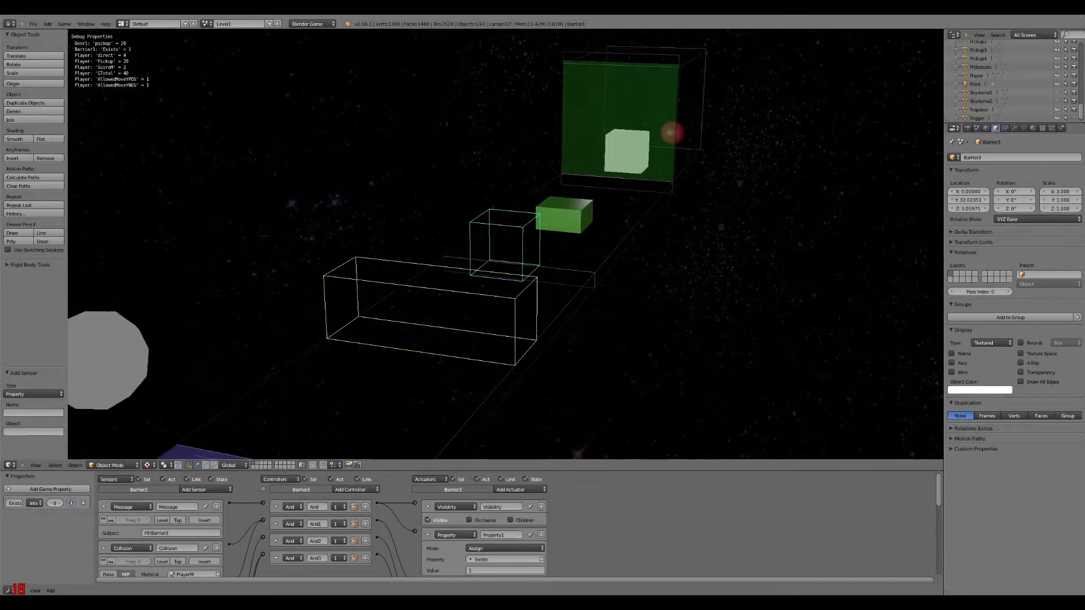
# Restart the game preview and play-test the level by moving and jumping the player cube past the barriers
pyautogui.press('Escape')
pyautogui.click(63, 24)
pyautogui.click(85, 33)
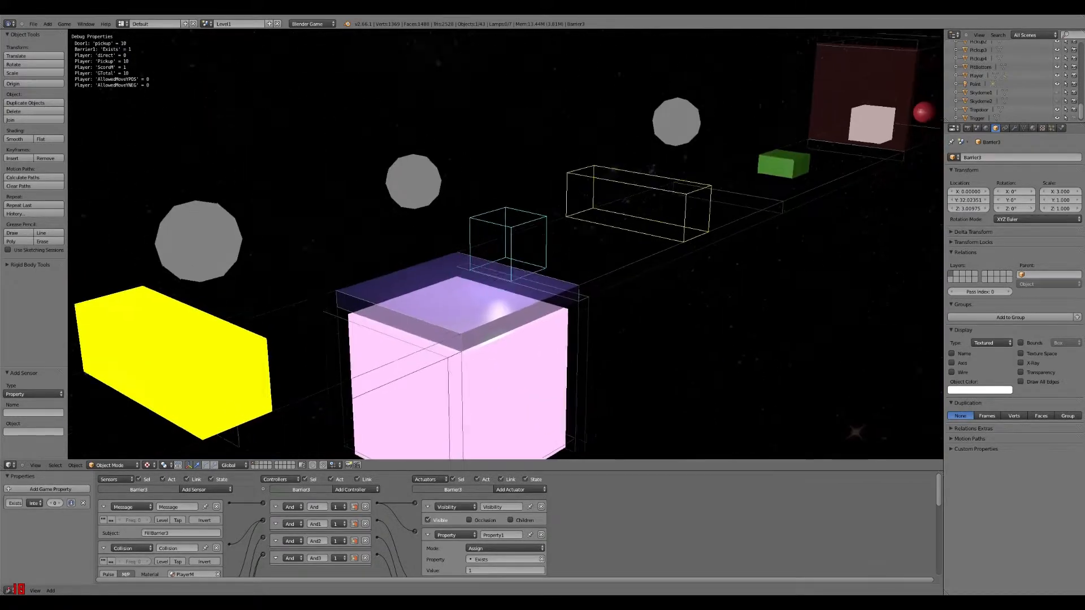
pyautogui.press('Up')
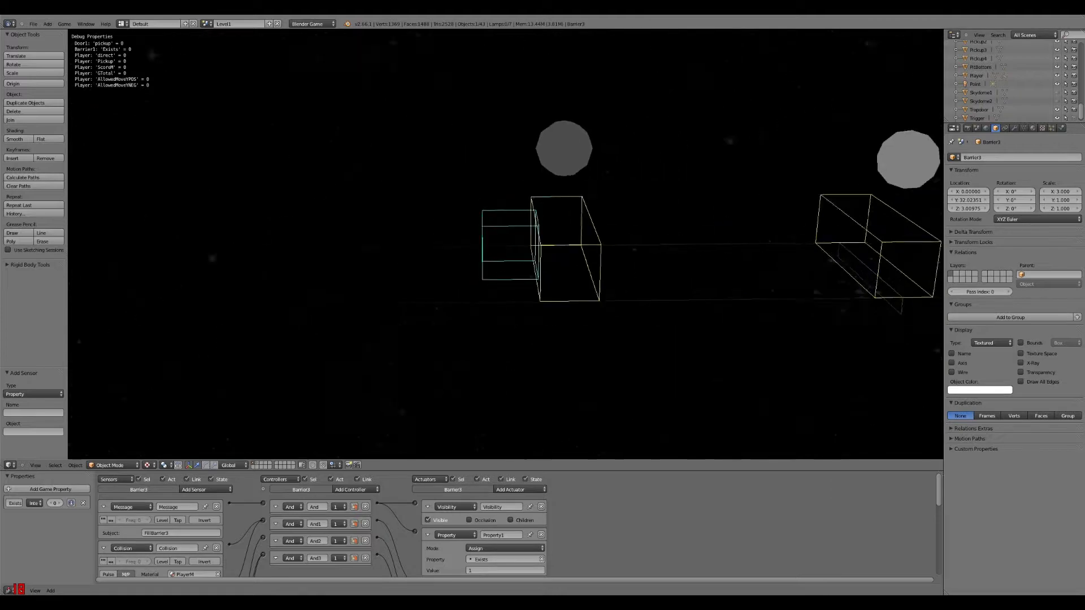
pyautogui.press('Right')
pyautogui.press('space')
pyautogui.press('space')
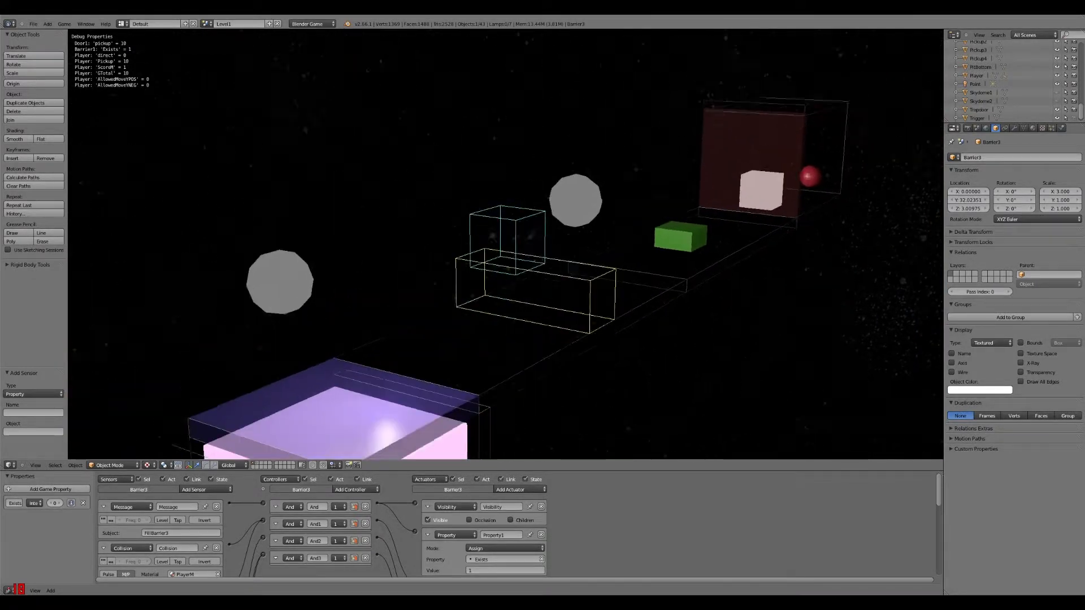
pyautogui.press('Right')
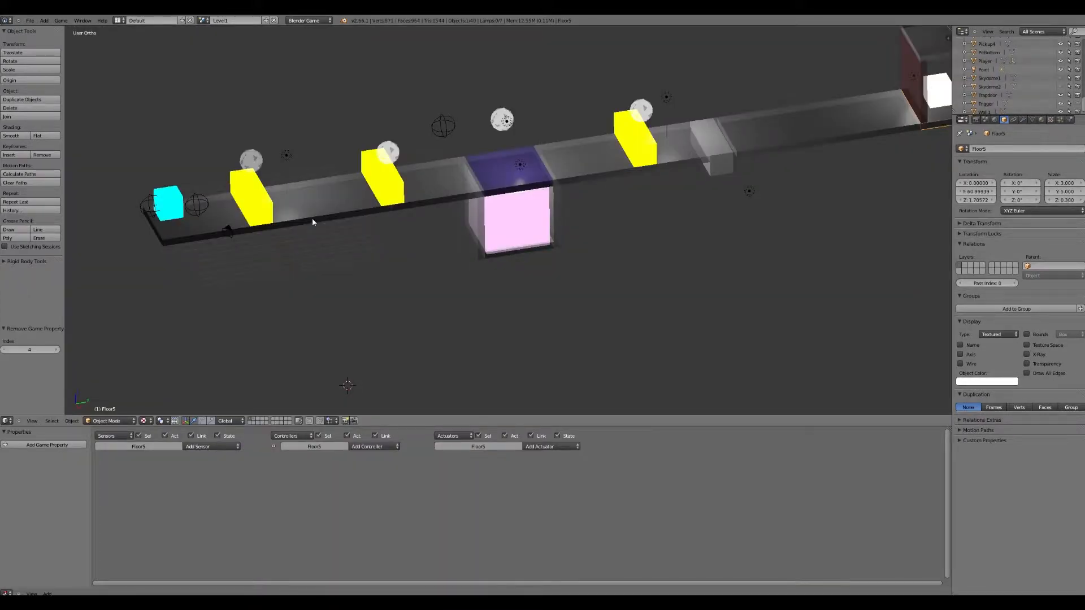
# Inspect the logic bricks of the translucent Trigger block on the track
pyautogui.scroll(-3, 311, 218)
pyautogui.moveTo(312, 219); pyautogui.dragTo(301, 196, button='middle')
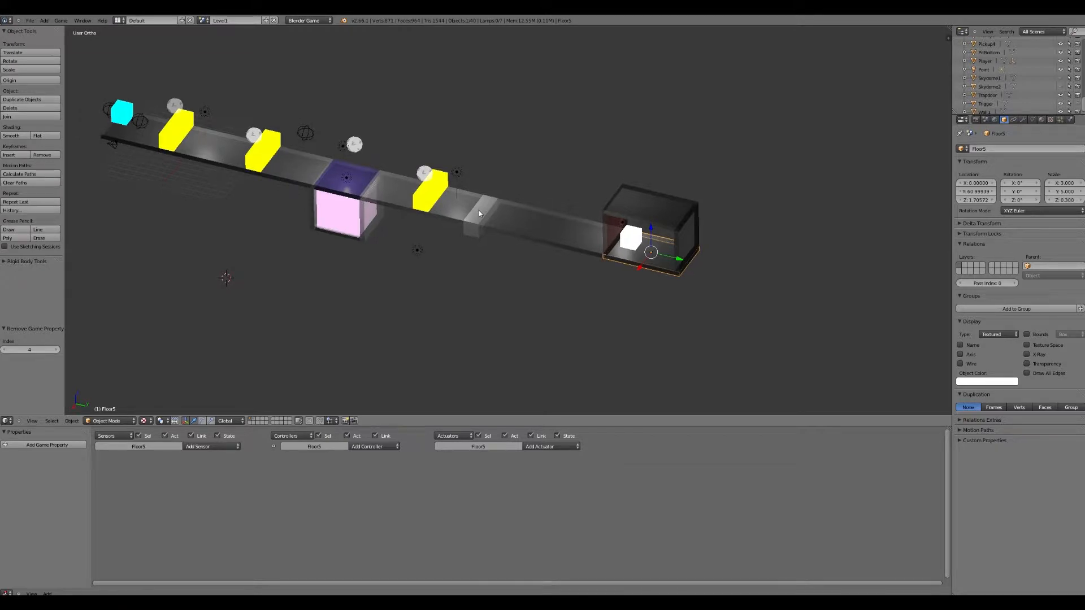
pyautogui.rightClick(479, 212)
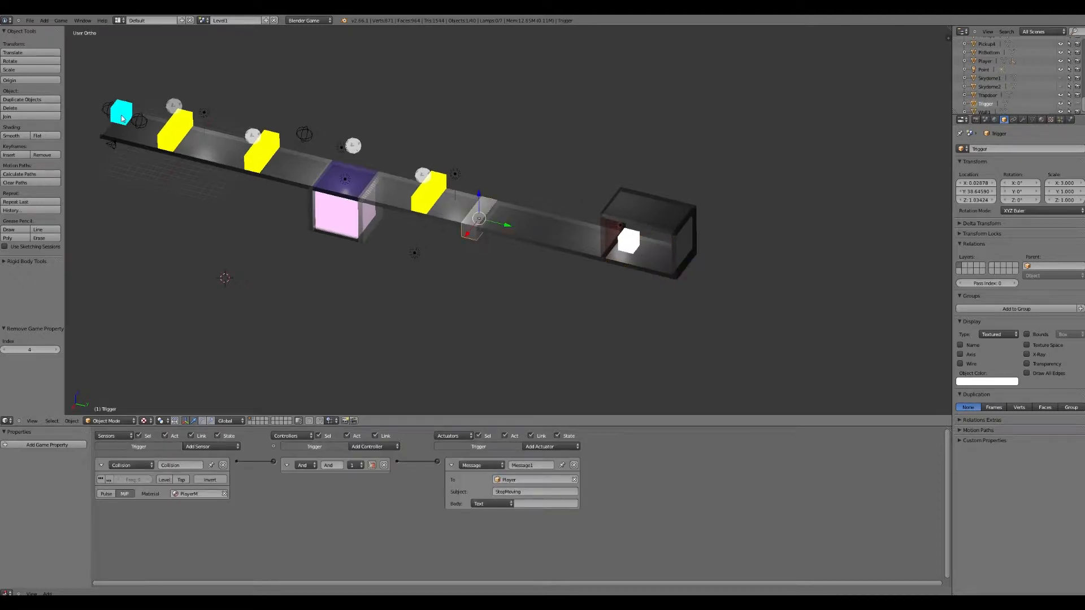
# Try to move the Player cube along Y to beside the Trigger block, offsetting it -1 on X and a further 4.579 on Y
pyautogui.rightClick(122, 118)
pyautogui.press('g')
pyautogui.press('y')
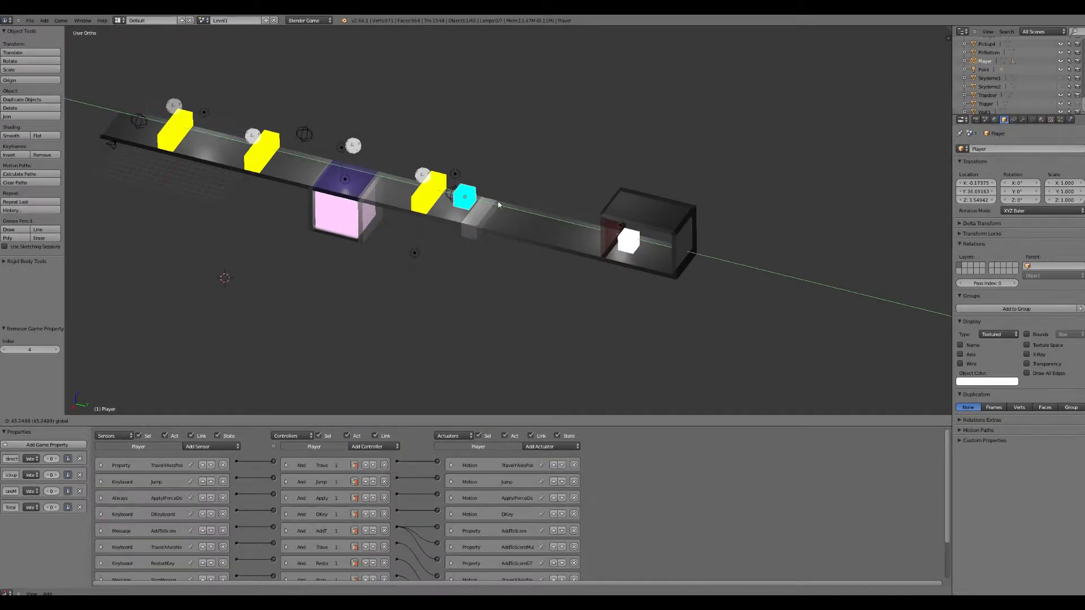
pyautogui.click(480, 201)
pyautogui.press('g')
pyautogui.press('x')
pyautogui.click(448, 205)
pyautogui.press('g')
pyautogui.press('y')
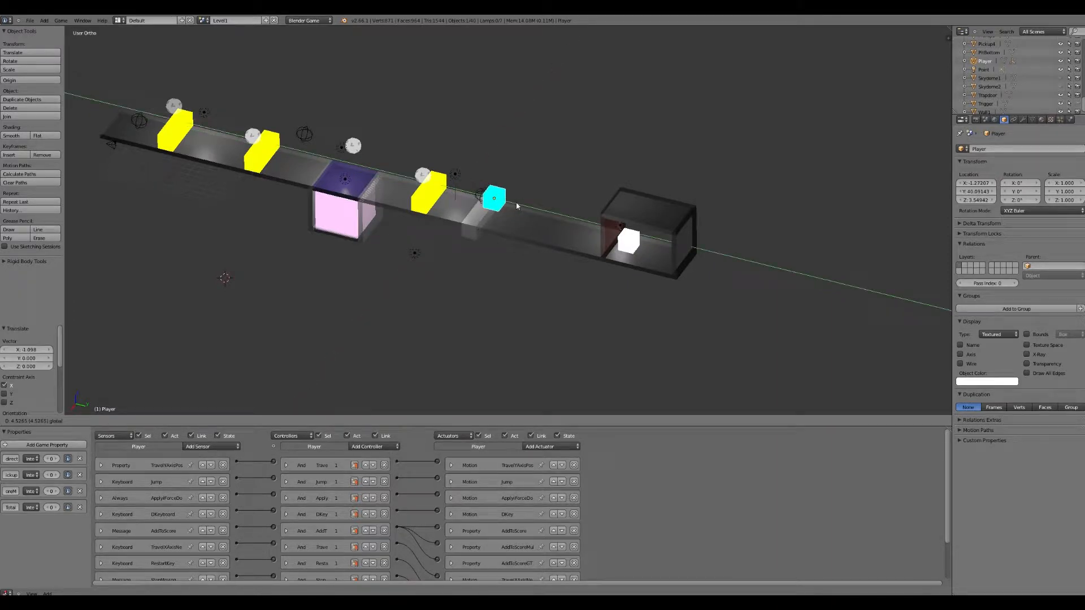
pyautogui.click(517, 205)
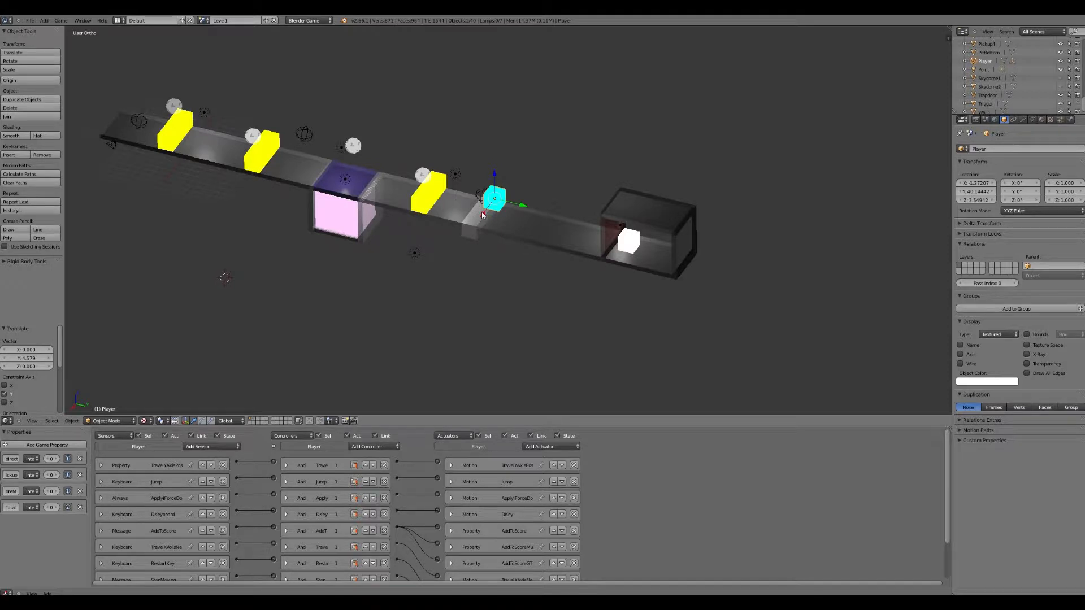
# Check the Trigger against the Player cube, and undo the Player's moves along X and Y
pyautogui.rightClick(482, 215)
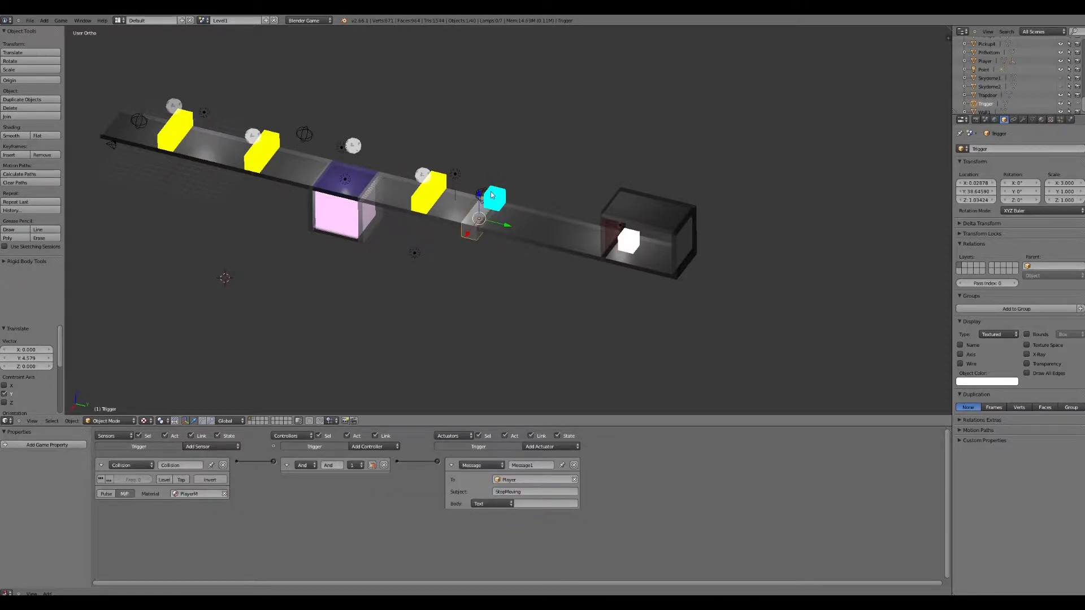
pyautogui.rightClick(491, 195)
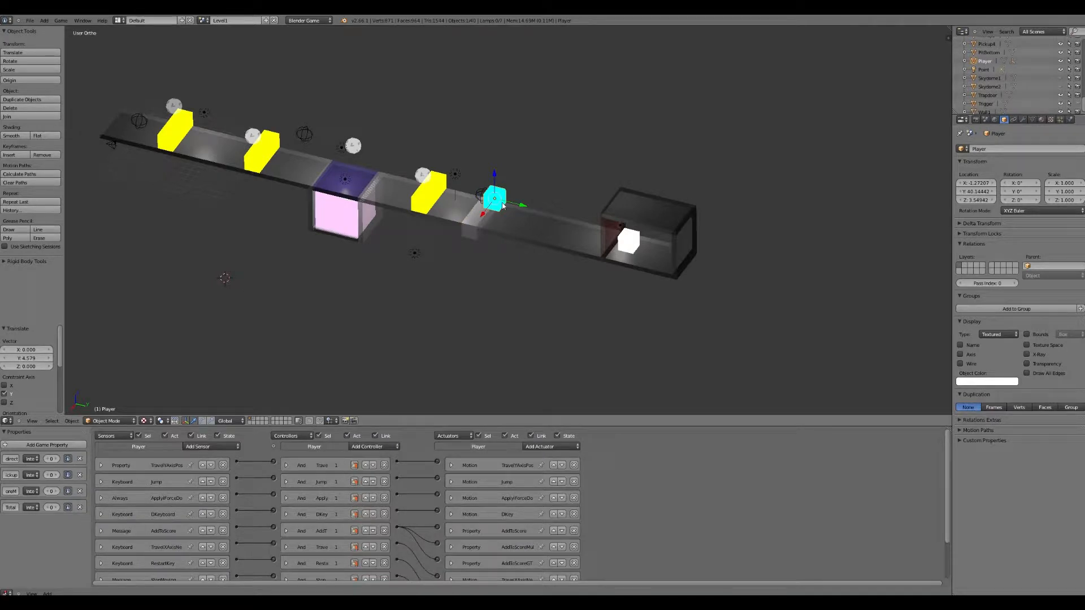
pyautogui.hotkey('ctrl', 'z')
pyautogui.hotkey('ctrl', 'z')
pyautogui.hotkey('ctrl', 'z')
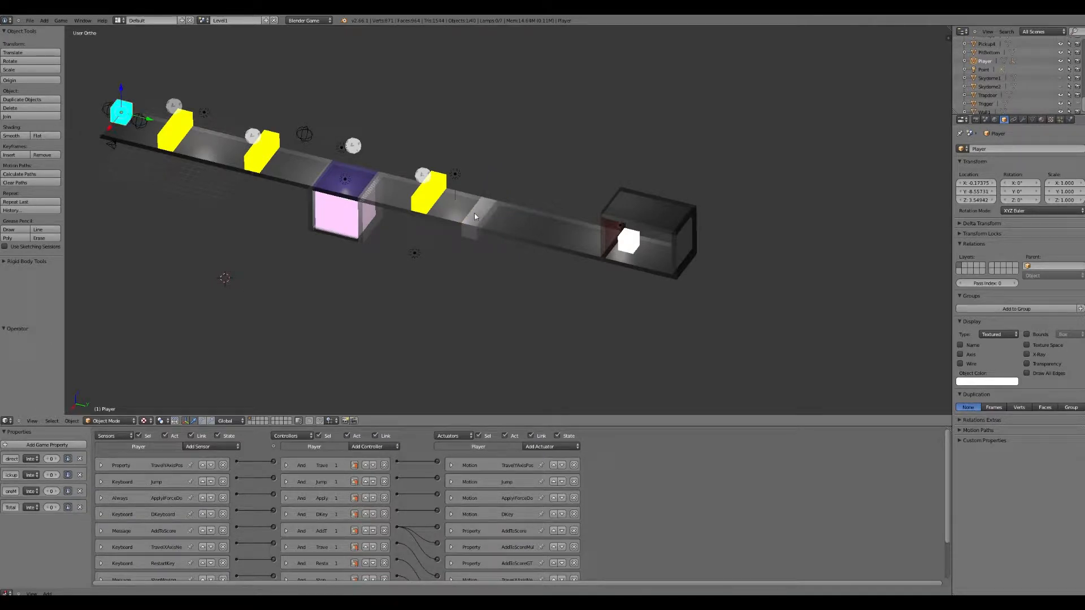
# Inspect the Trigger's scale and compare the logic bricks of the Trigger, Character and Player objects
pyautogui.rightClick(474, 216)
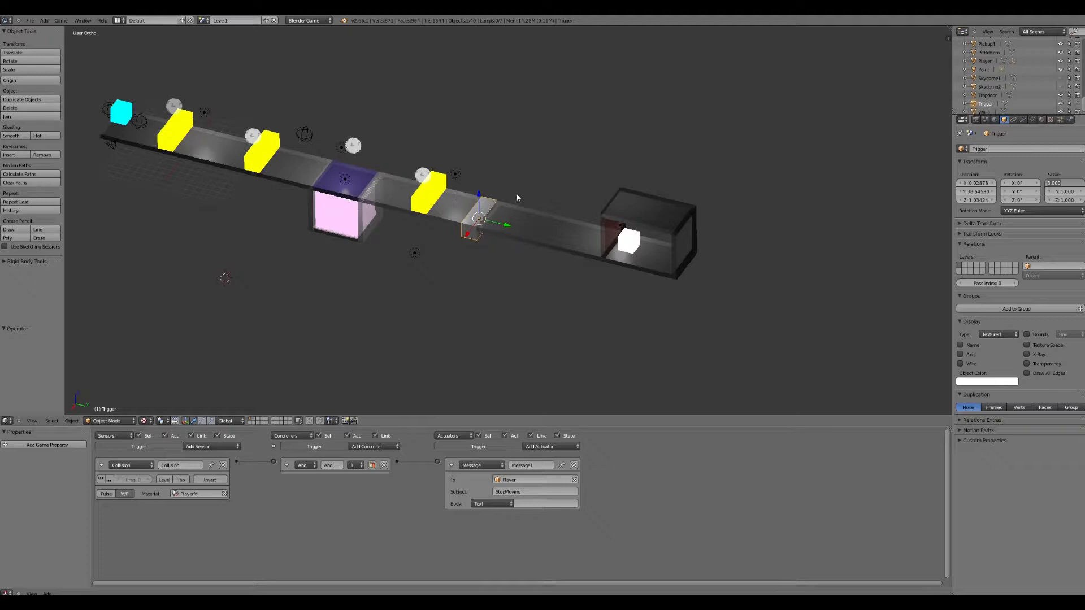
pyautogui.press('Return')
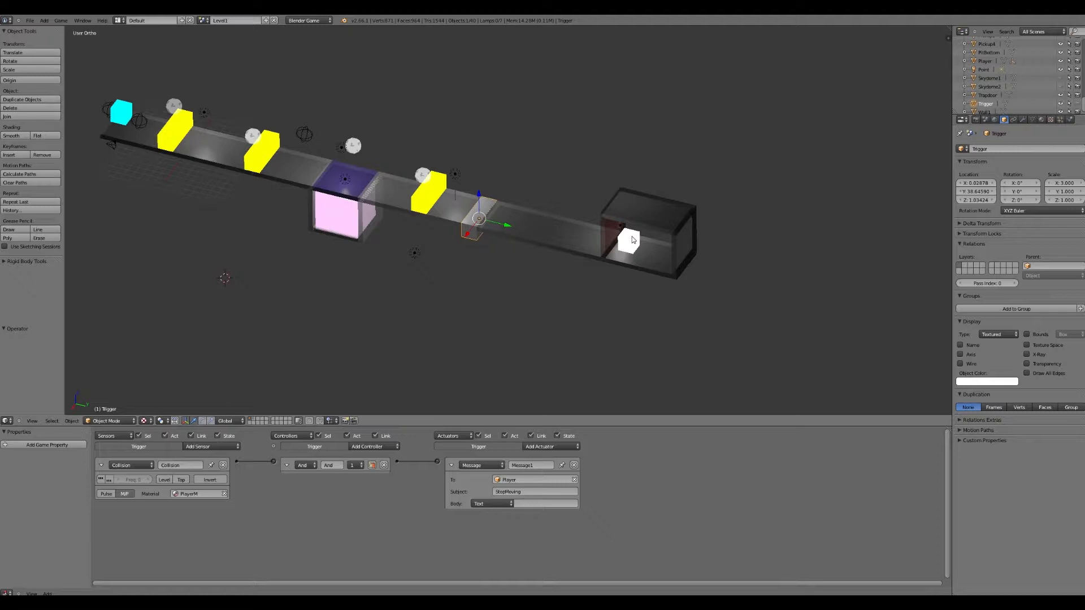
pyautogui.rightClick(631, 236)
pyautogui.moveTo(350, 216); pyautogui.dragTo(391, 219, button='middle')
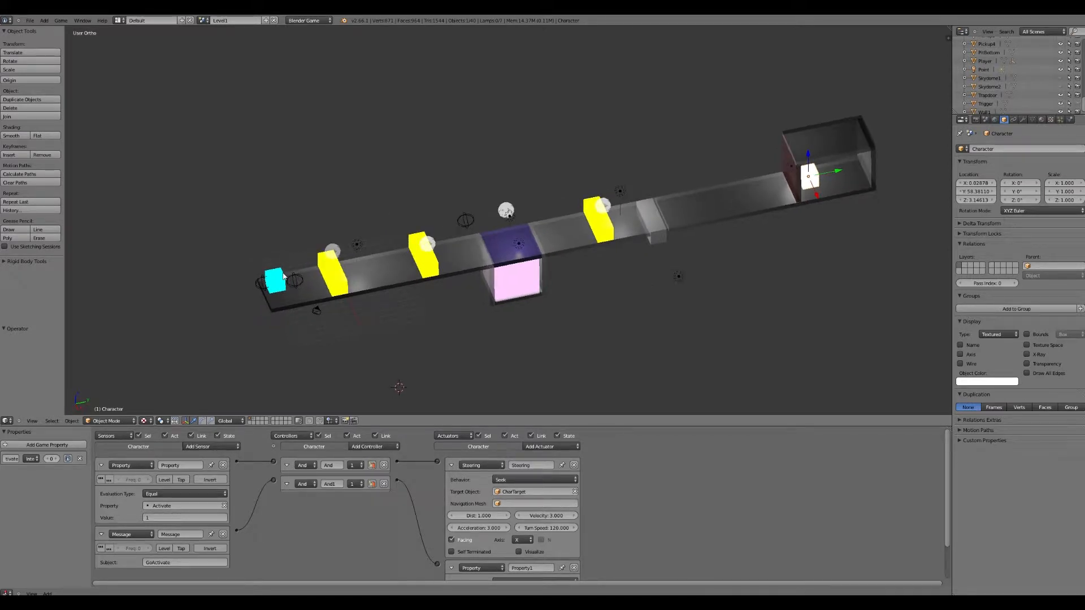
pyautogui.rightClick(283, 276)
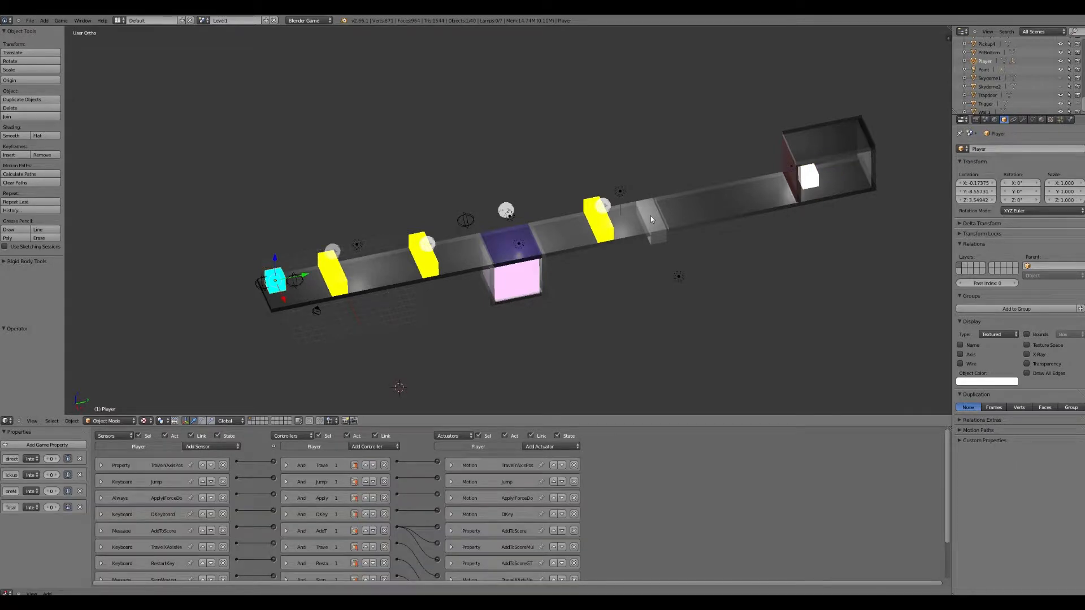
pyautogui.rightClick(651, 218)
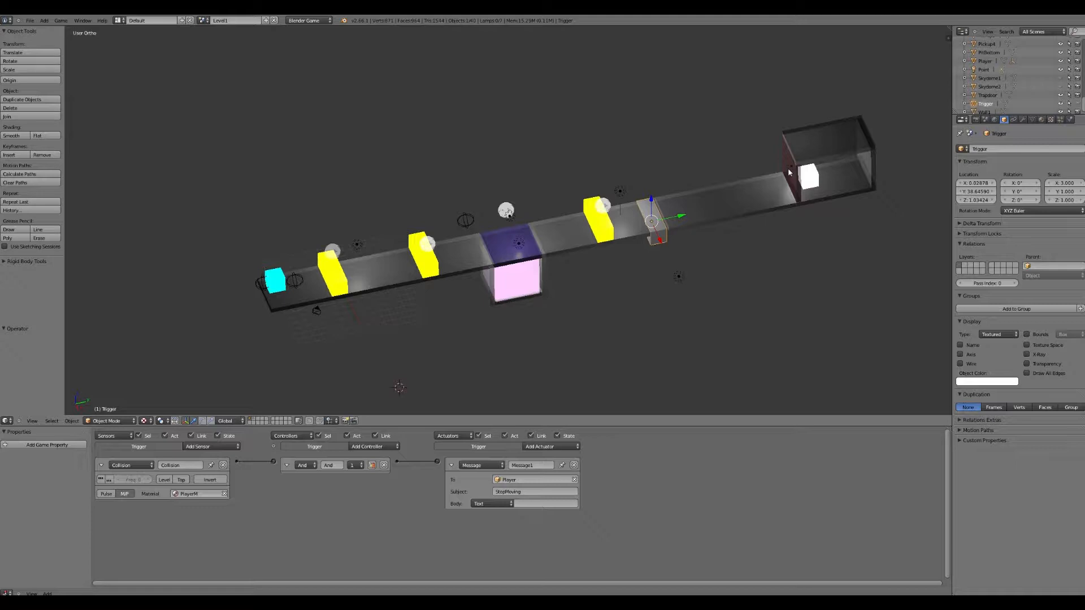
# Enlarge the logic area and give Door1 an Always sensor with true-level pulse triggering enabled
pyautogui.rightClick(793, 170)
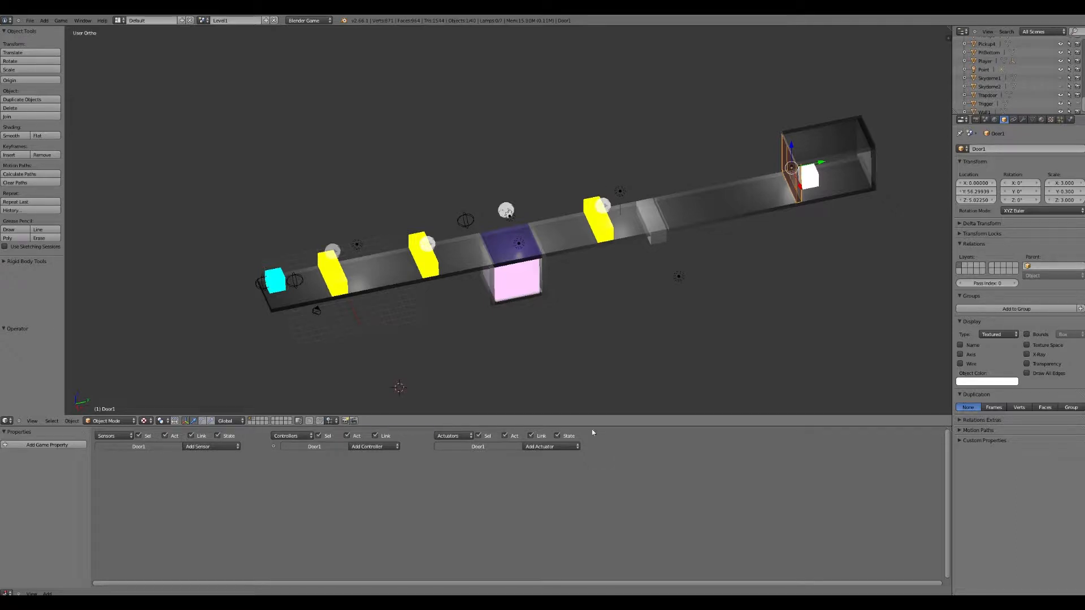
pyautogui.moveTo(621, 426); pyautogui.dragTo(622, 351)
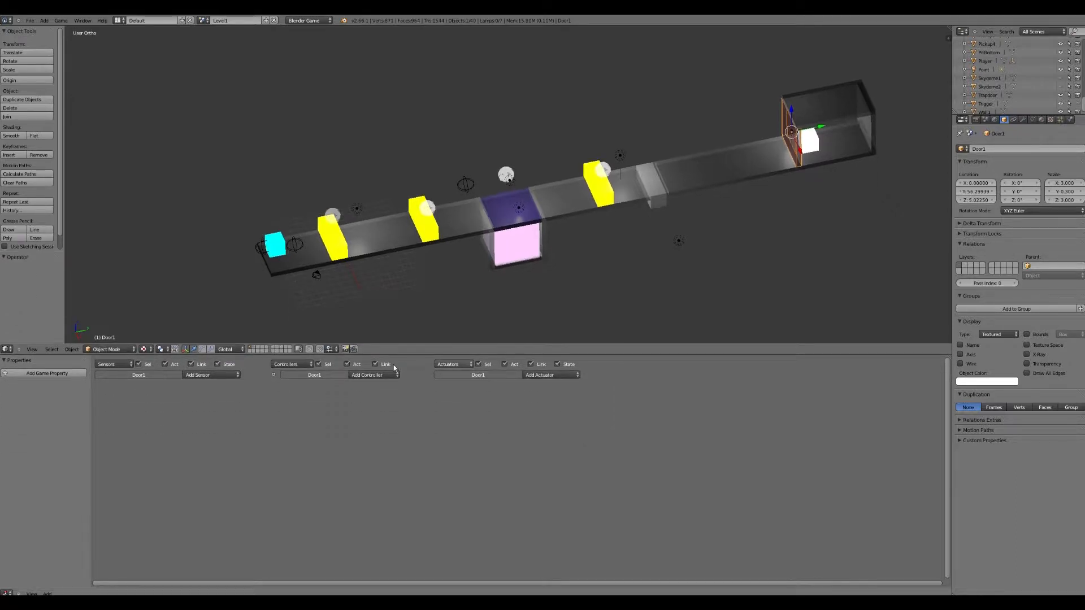
pyautogui.click(219, 375)
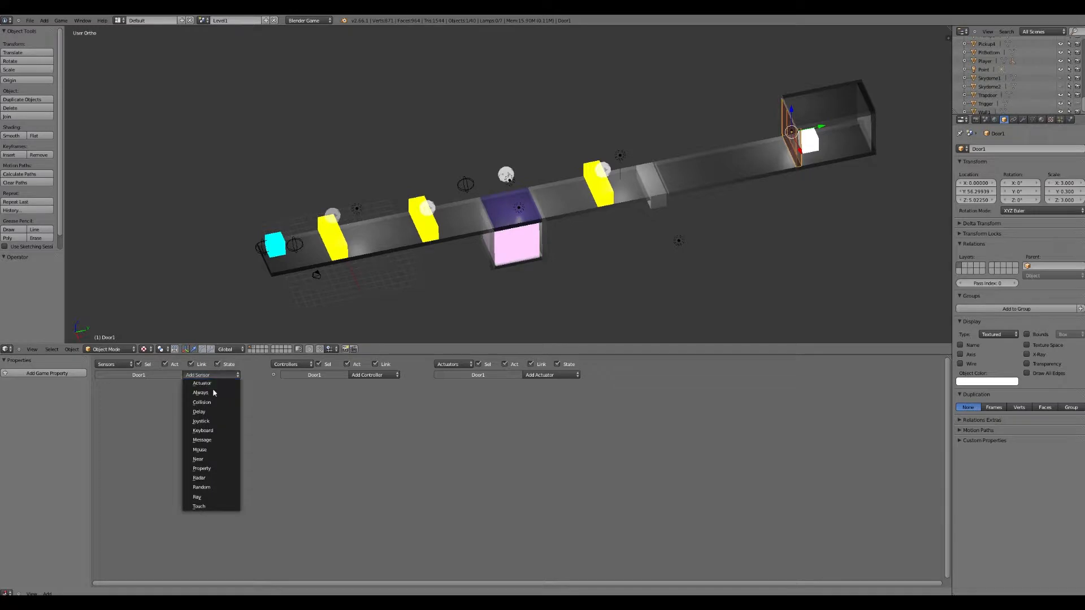
pyautogui.click(201, 392)
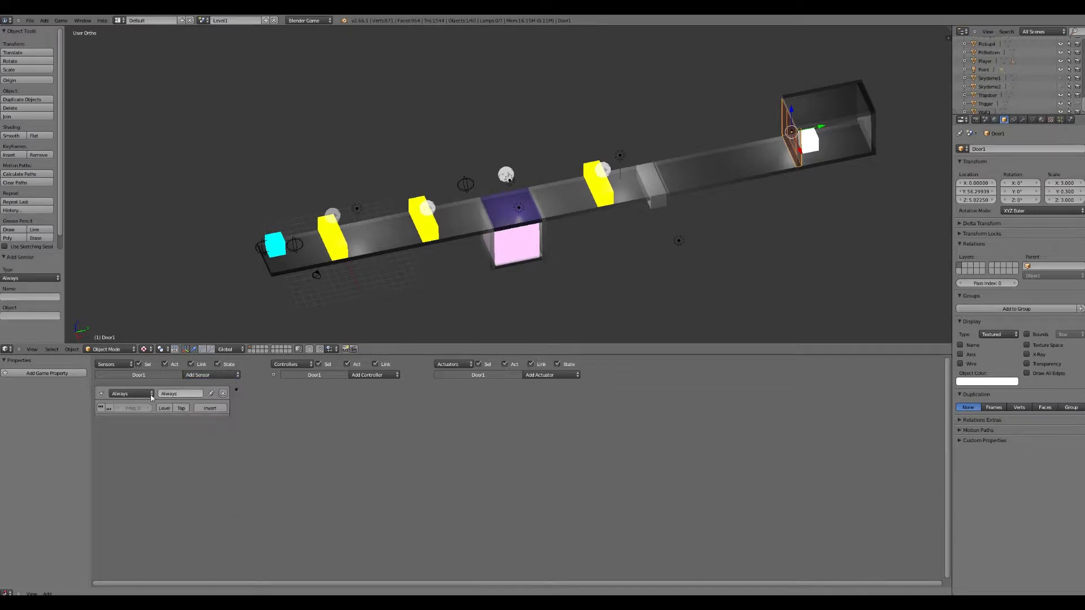
pyautogui.click(101, 408)
# Add an And controller and a Property actuator to Door1 and link them to the Always sensor
pyautogui.click(386, 376)
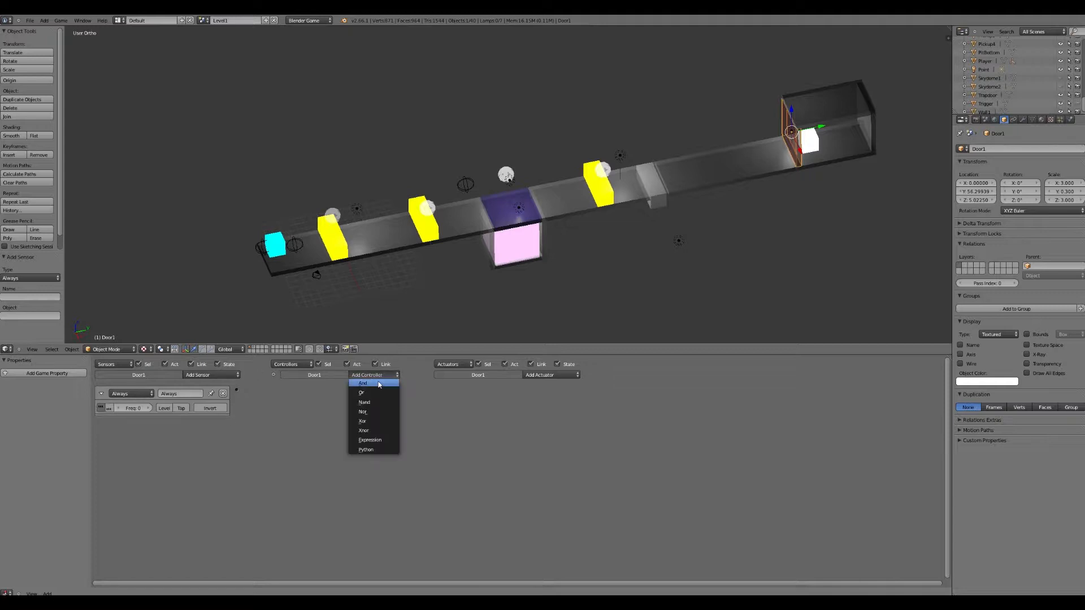
pyautogui.press('Return')
pyautogui.click(547, 375)
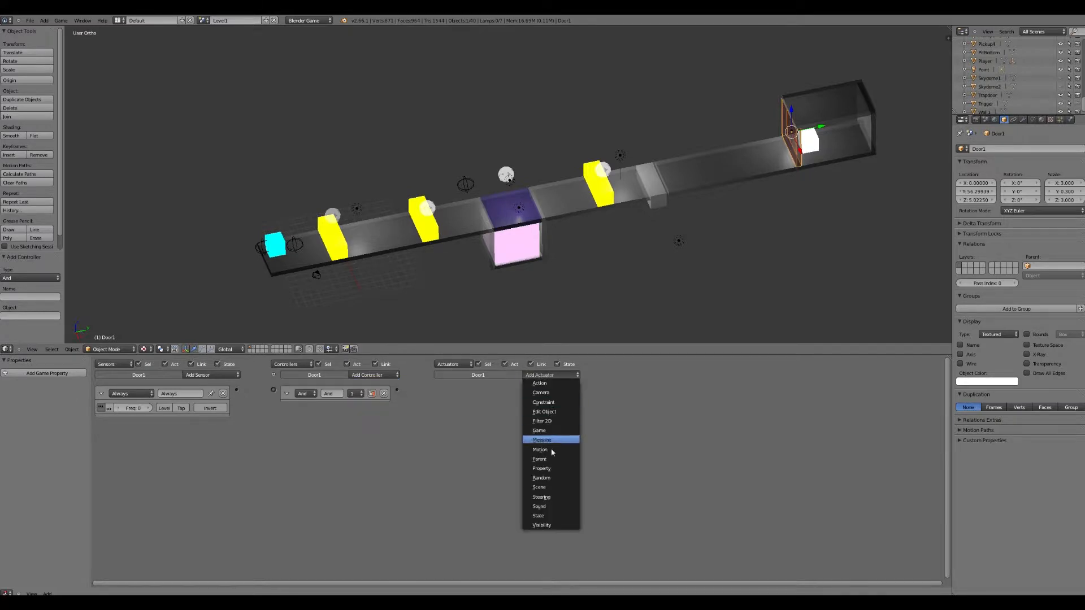
pyautogui.click(542, 468)
pyautogui.moveTo(437, 390); pyautogui.dragTo(398, 390)
pyautogui.moveTo(273, 390); pyautogui.dragTo(240, 391)
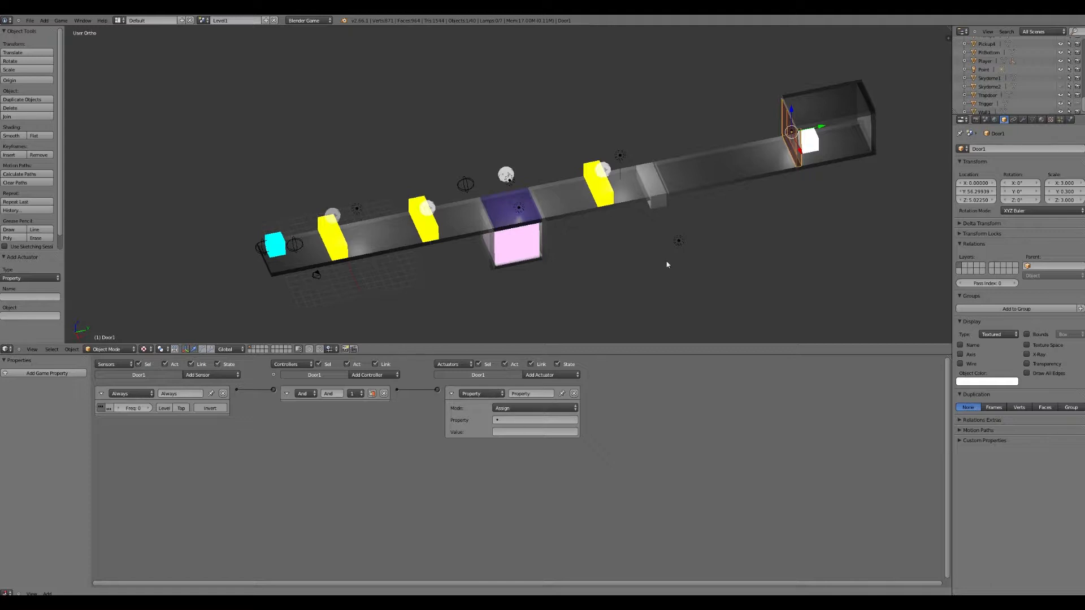
# Set Door1's Property actuator to Copy mode with Player as source object and Pickup as source property
pyautogui.click(526, 420)
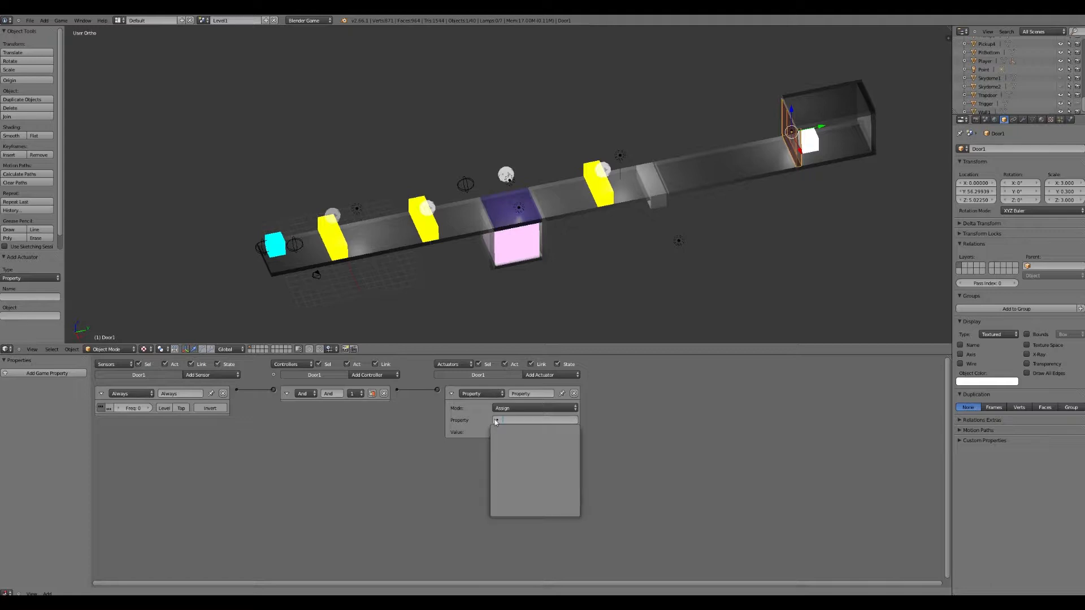
pyautogui.click(508, 408)
pyautogui.click(511, 384)
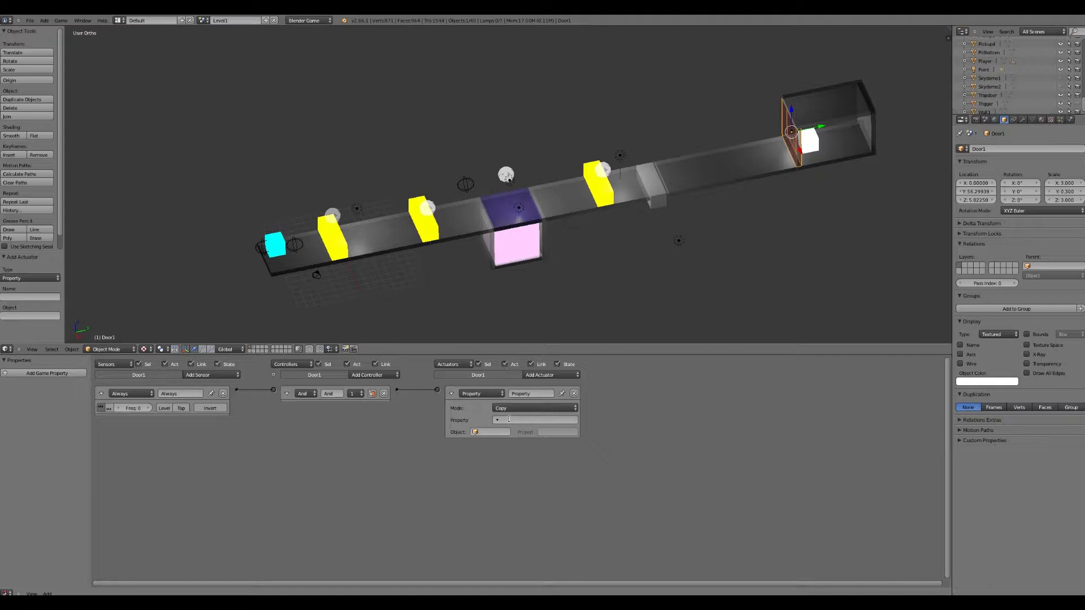
pyautogui.click(508, 419)
pyautogui.click(491, 432)
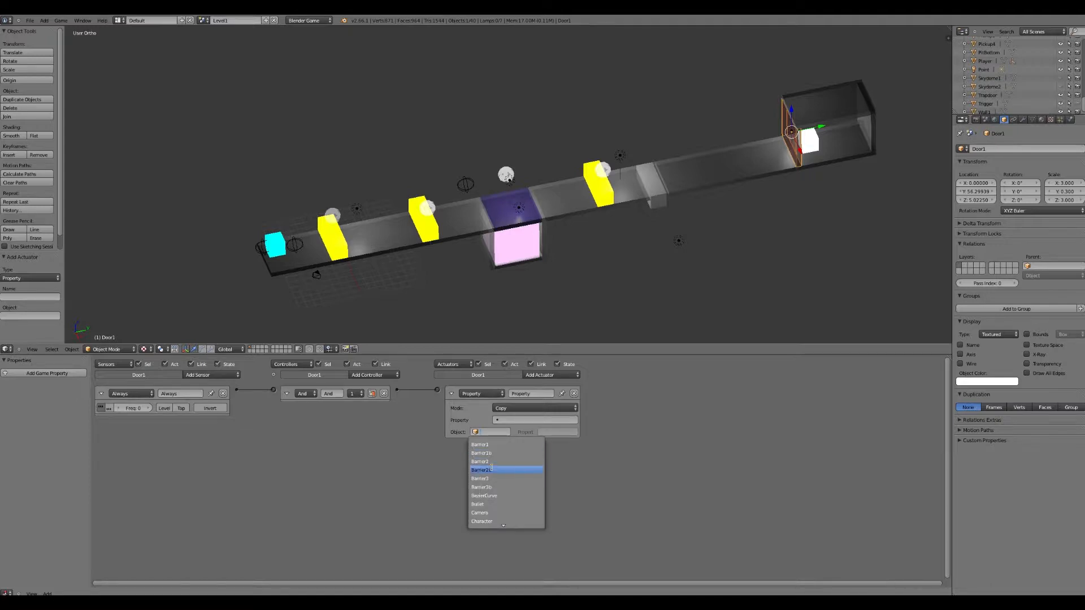
pyautogui.write('pl')
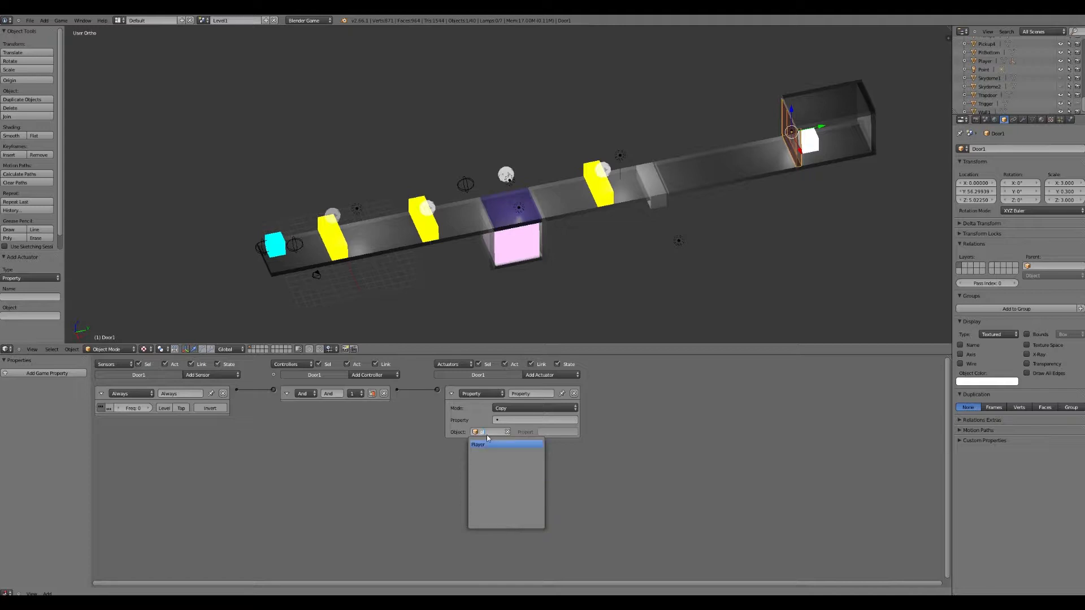
pyautogui.click(488, 442)
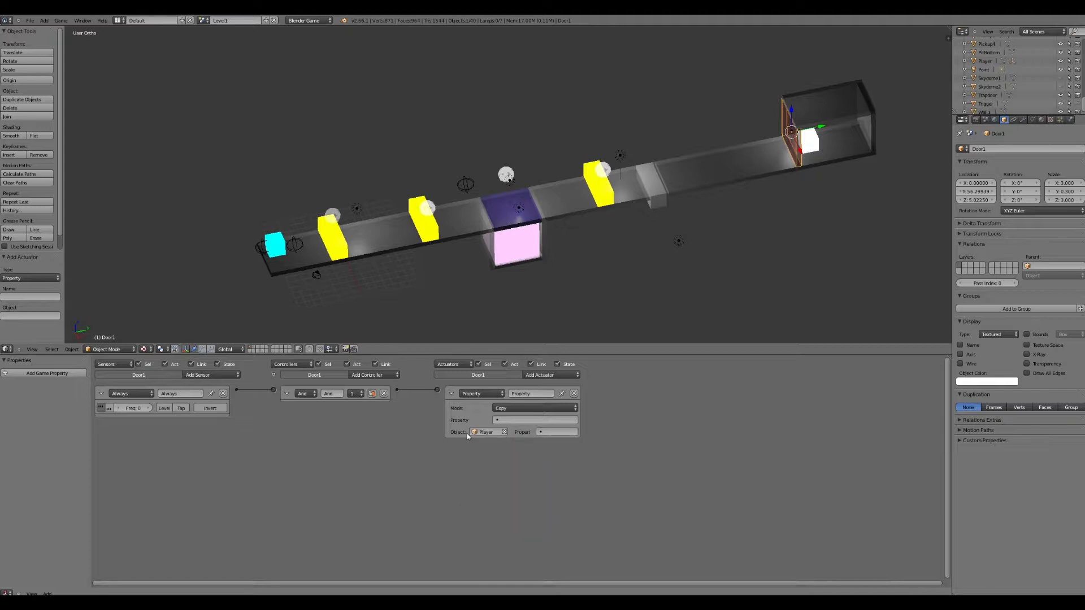
pyautogui.click(551, 431)
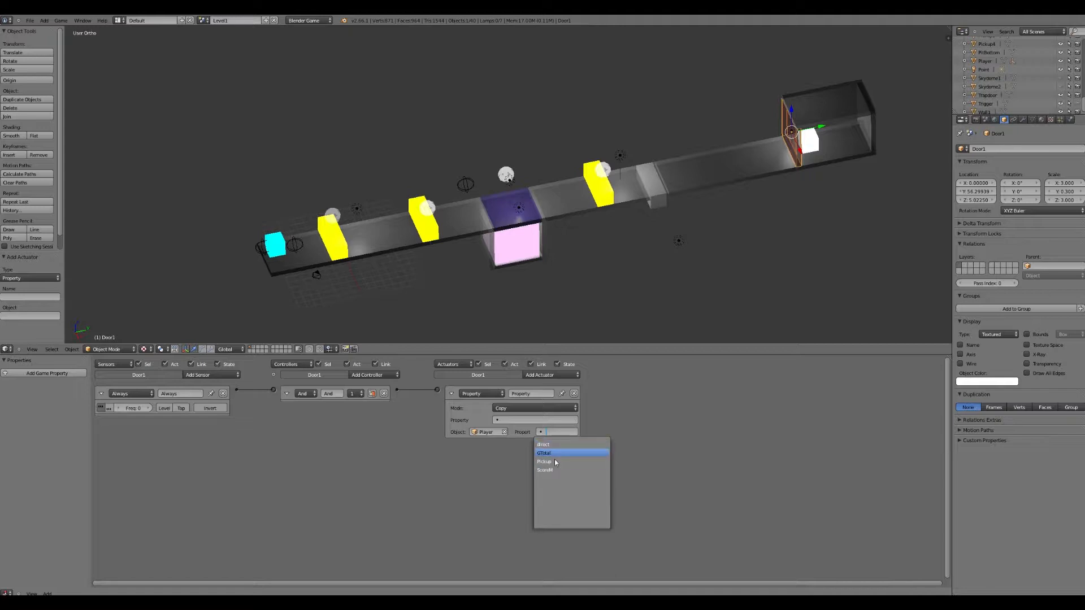
pyautogui.click(554, 462)
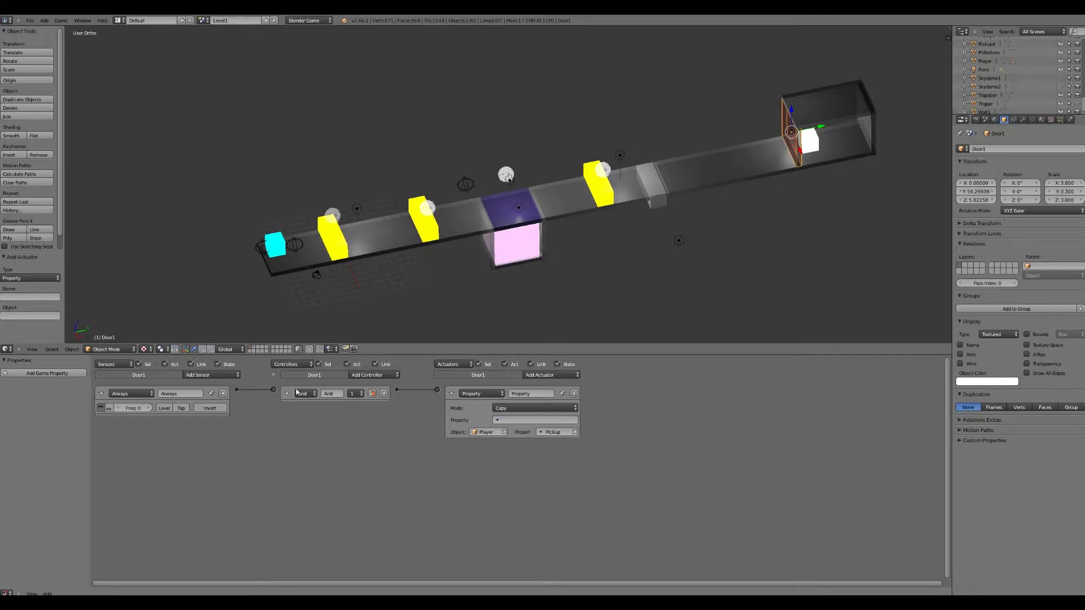
# Add an integer game property named Pickup to Door1 and assign it as the Copy actuator's destination property
pyautogui.click(36, 374)
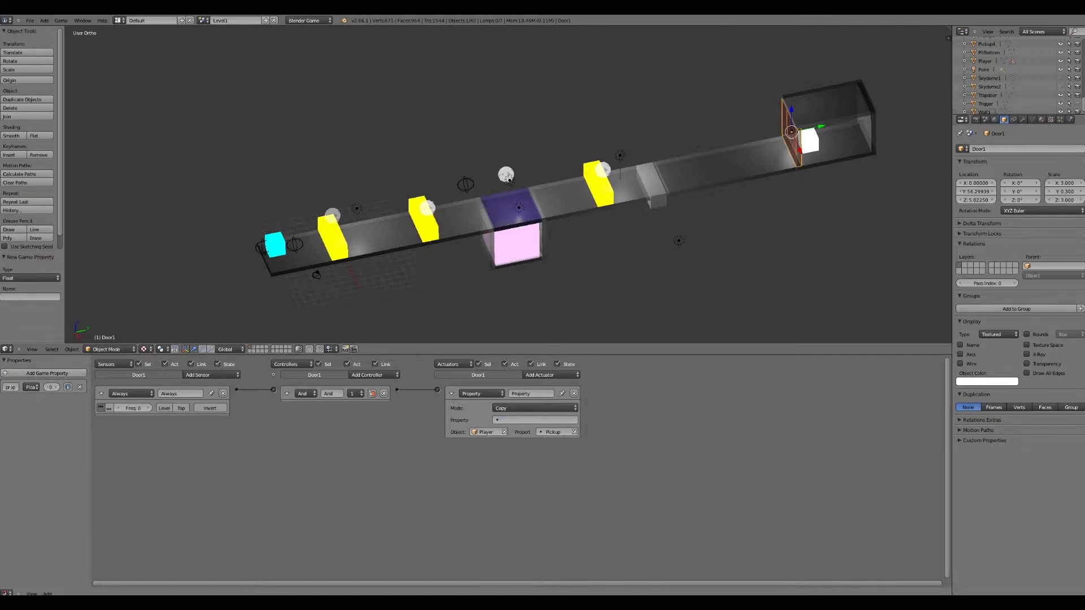
pyautogui.click(32, 387)
pyautogui.click(34, 370)
pyautogui.click(10, 387)
pyautogui.write('Pickup')
pyautogui.press('Return')
pyautogui.click(507, 421)
pyautogui.click(523, 433)
# Add a Property sensor to Door1 with Interval evaluation on Pickup, using minimum 20 and maximum 20
pyautogui.rightClick(274, 246)
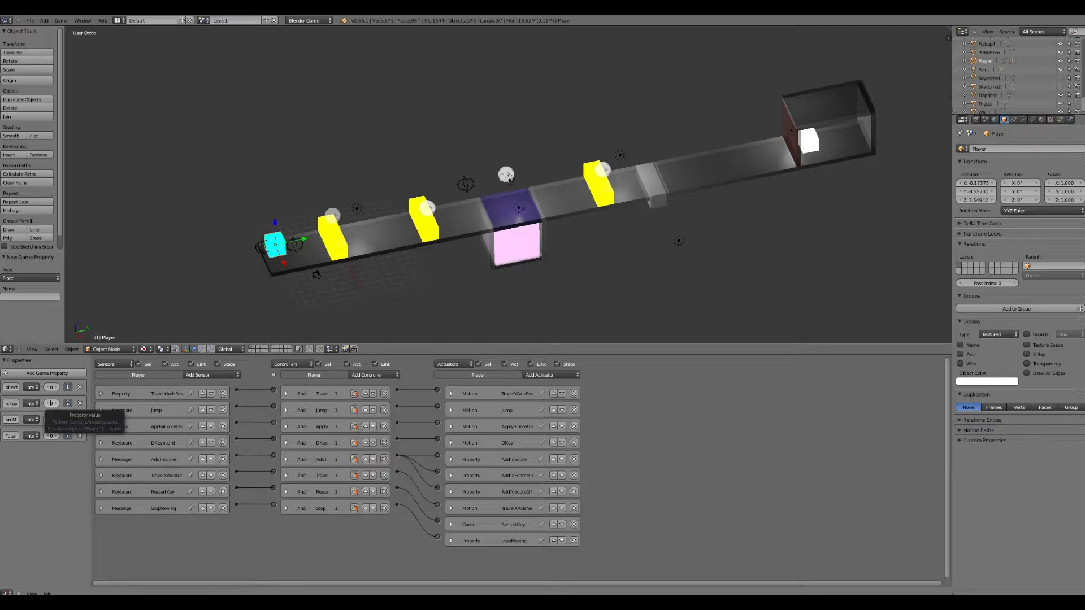
pyautogui.rightClick(794, 140)
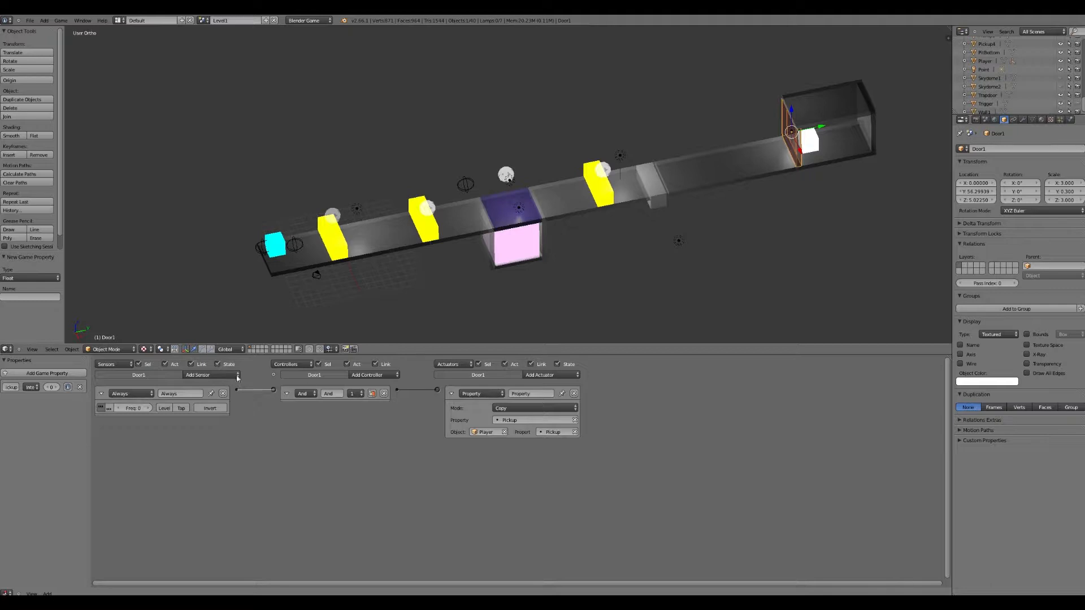
pyautogui.click(210, 375)
pyautogui.click(213, 468)
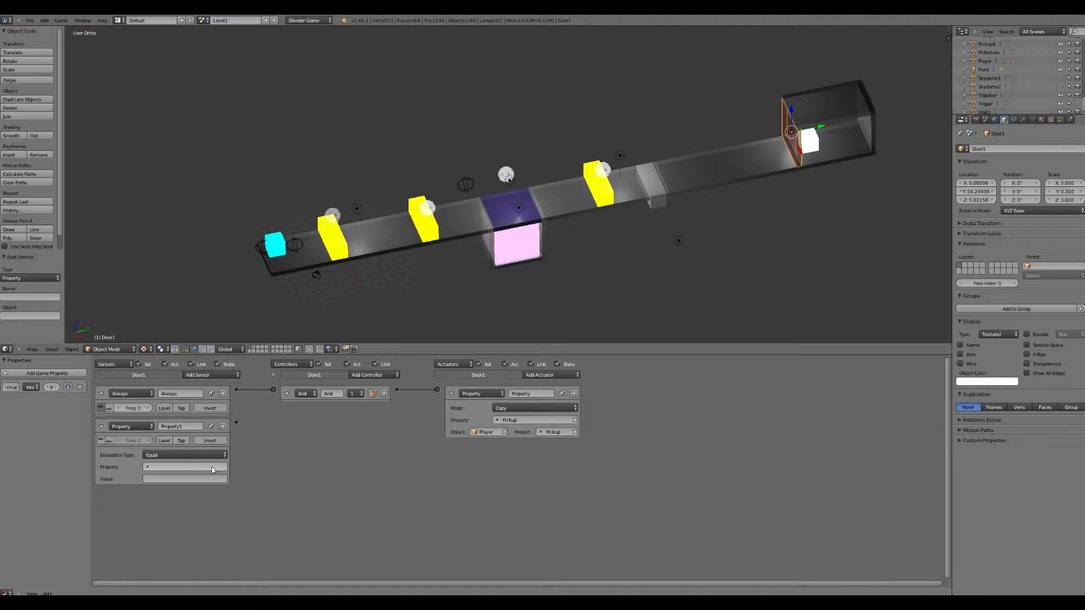
pyautogui.click(187, 455)
pyautogui.click(164, 430)
pyautogui.click(164, 467)
pyautogui.click(195, 478)
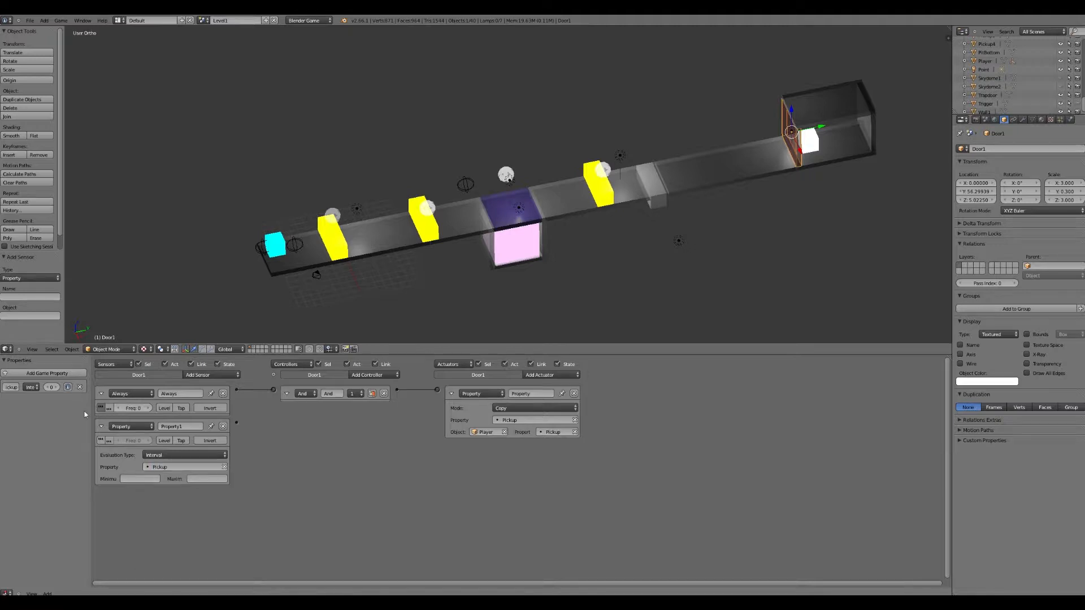
pyautogui.click(134, 478)
pyautogui.write('2020')
pyautogui.press('Return')
# Add a second And controller and a Message actuator to Door1, linking them to the Pickup interval sensor
pyautogui.click(380, 375)
pyautogui.click(382, 385)
pyautogui.moveTo(273, 408); pyautogui.dragTo(240, 426)
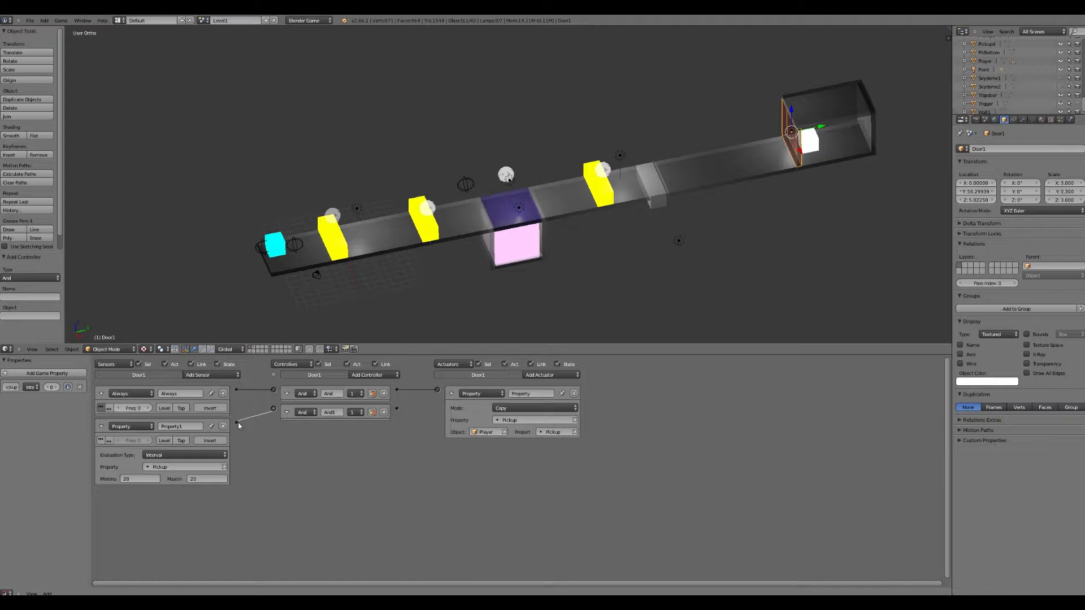
pyautogui.moveTo(238, 422); pyautogui.dragTo(238, 422)
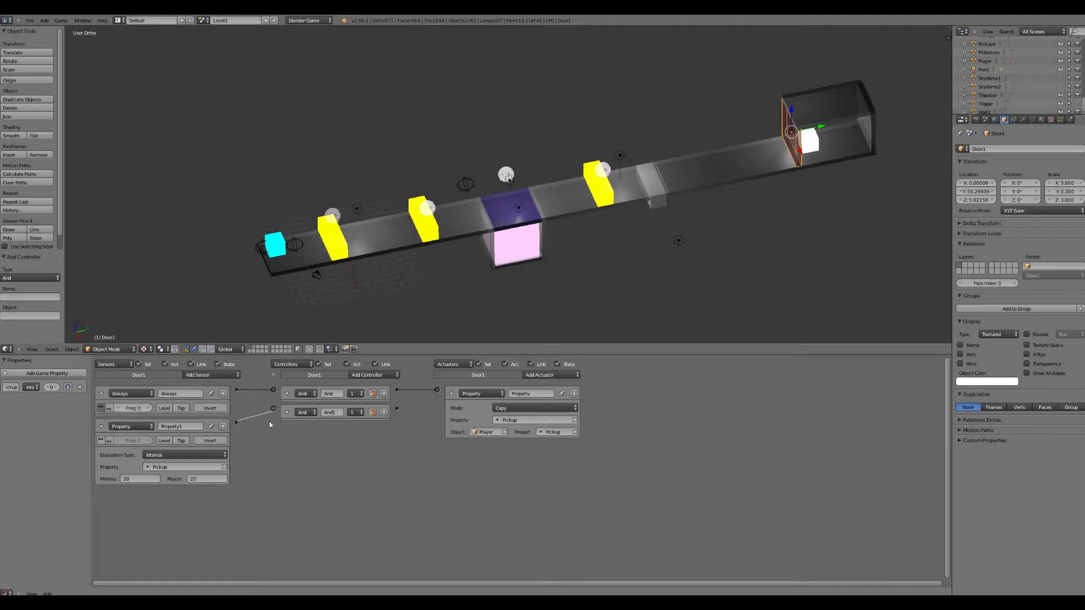
pyautogui.click(541, 375)
pyautogui.click(543, 429)
pyautogui.moveTo(398, 408); pyautogui.dragTo(437, 444)
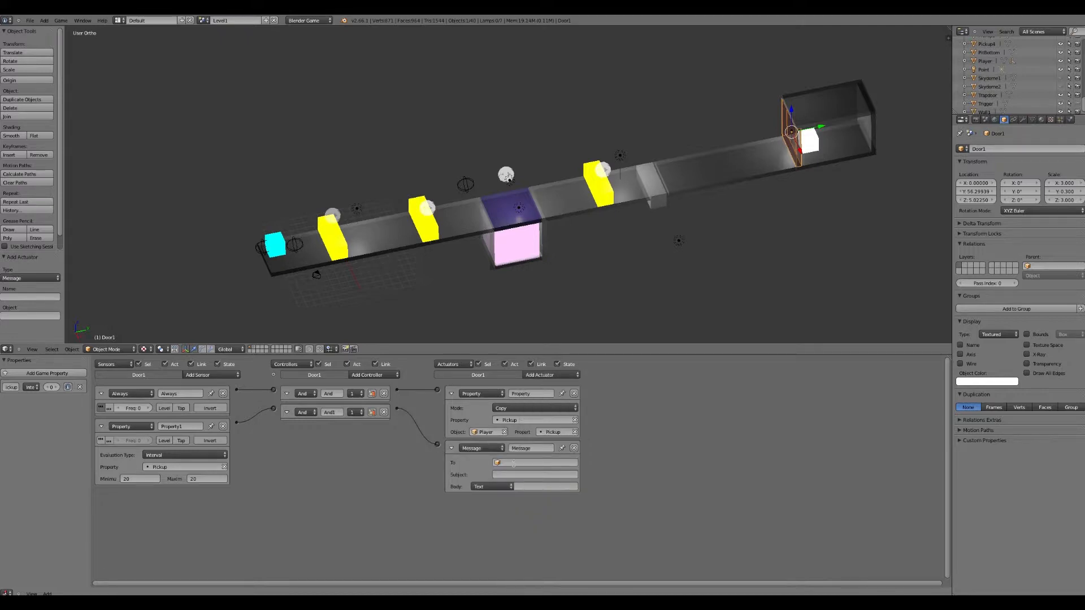
# Address Door1's Message actuator to Door2 with the subject ShowUp
pyautogui.click(512, 464)
pyautogui.write('Door1')
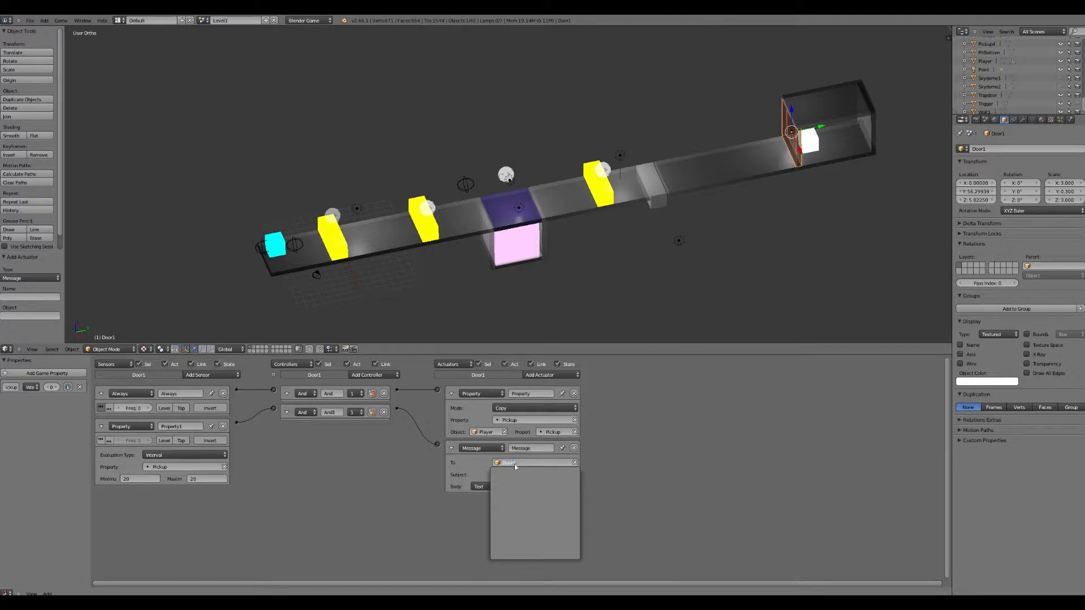
pyautogui.press('Return')
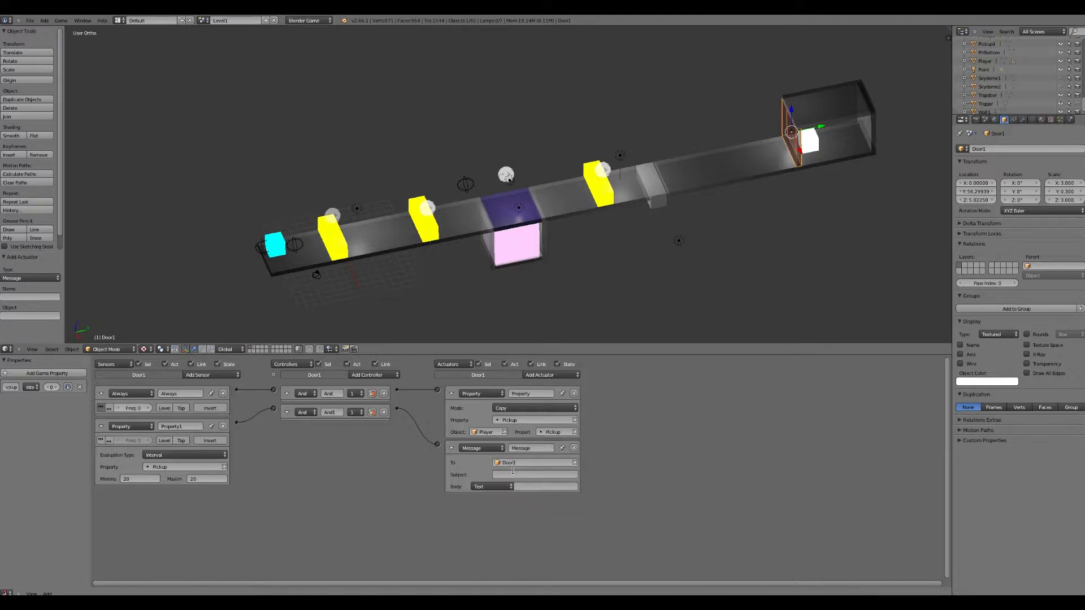
pyautogui.click(513, 473)
pyautogui.write('ShowUp')
pyautogui.press('Return')
# Add an Edit Object actuator in End Object mode to Door1 and link it to the second And controller
pyautogui.click(553, 375)
pyautogui.click(552, 375)
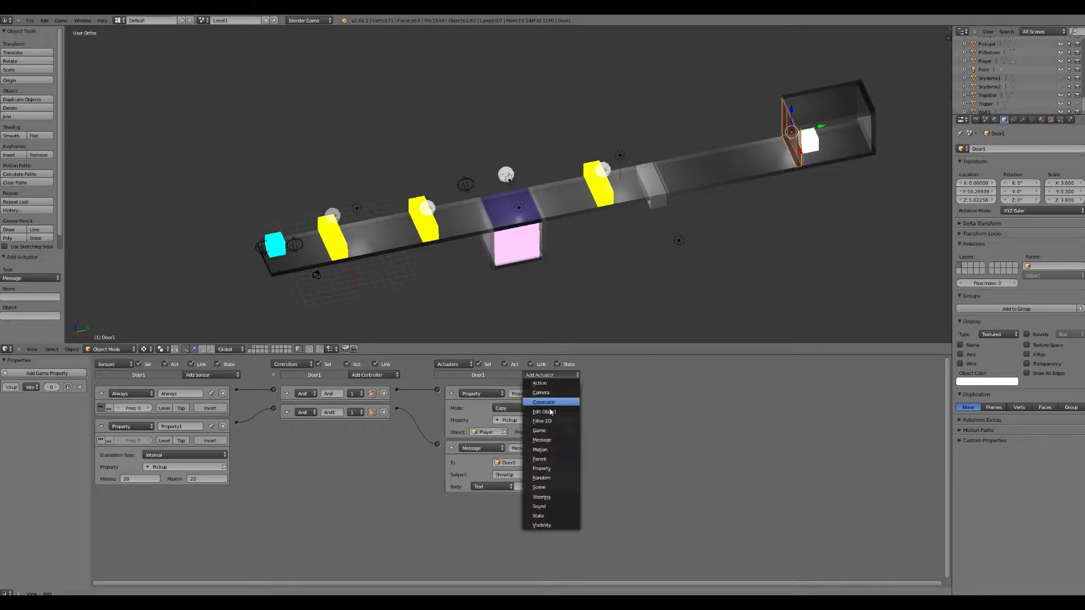
pyautogui.click(541, 412)
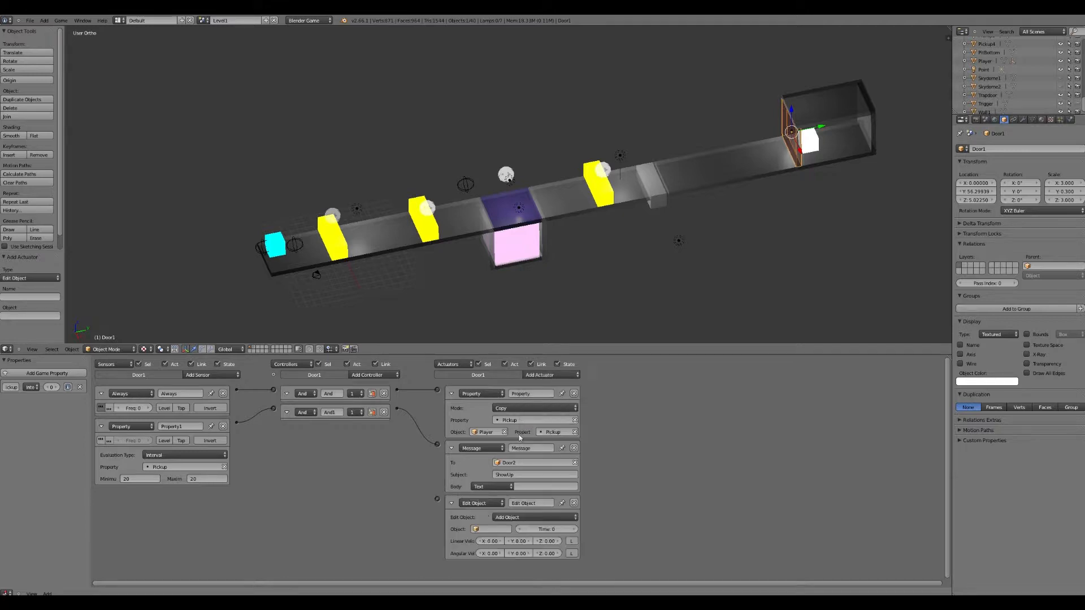
pyautogui.moveTo(442, 504); pyautogui.dragTo(397, 408)
pyautogui.click(506, 518)
pyautogui.click(508, 500)
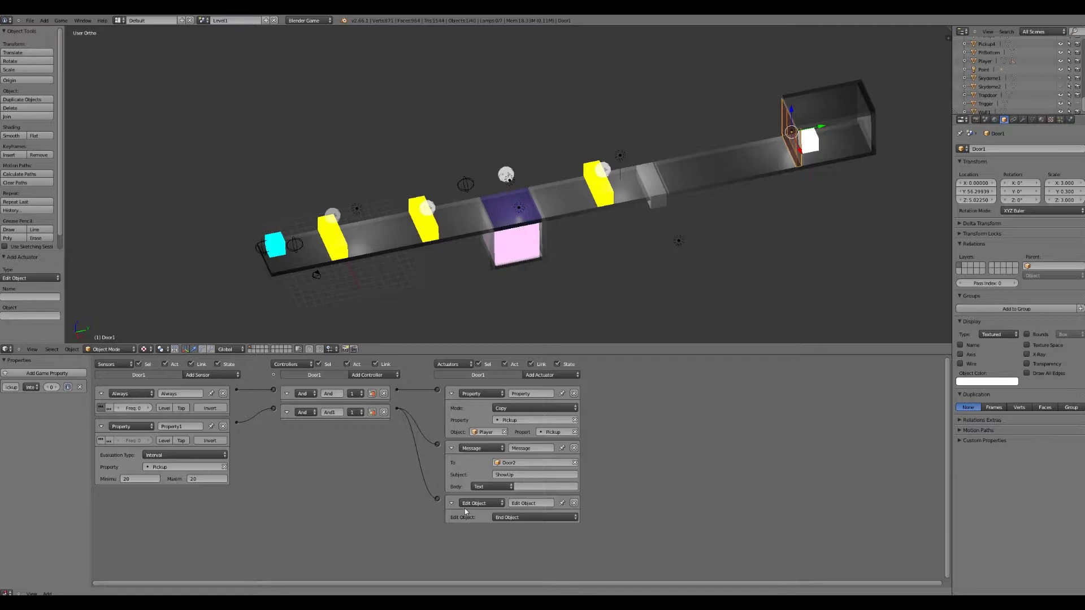
# Add another Property sensor to Door1 with Interval evaluation on Pickup, using minimum 0 and maximum 10
pyautogui.click(209, 375)
pyautogui.click(207, 468)
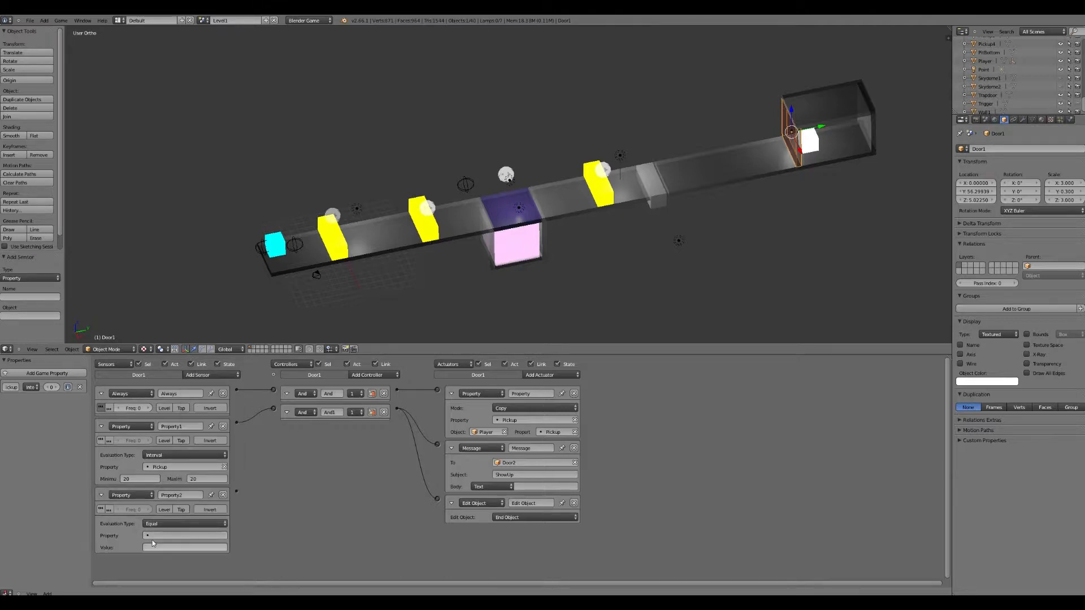
pyautogui.click(163, 524)
pyautogui.click(165, 498)
pyautogui.click(166, 535)
pyautogui.click(170, 494)
pyautogui.click(133, 547)
pyautogui.write('010')
# Add a third And controller to Door1 and link it to the 0 to 10 interval sensor
pyautogui.click(371, 375)
pyautogui.click(373, 418)
pyautogui.moveTo(273, 427); pyautogui.dragTo(238, 496)
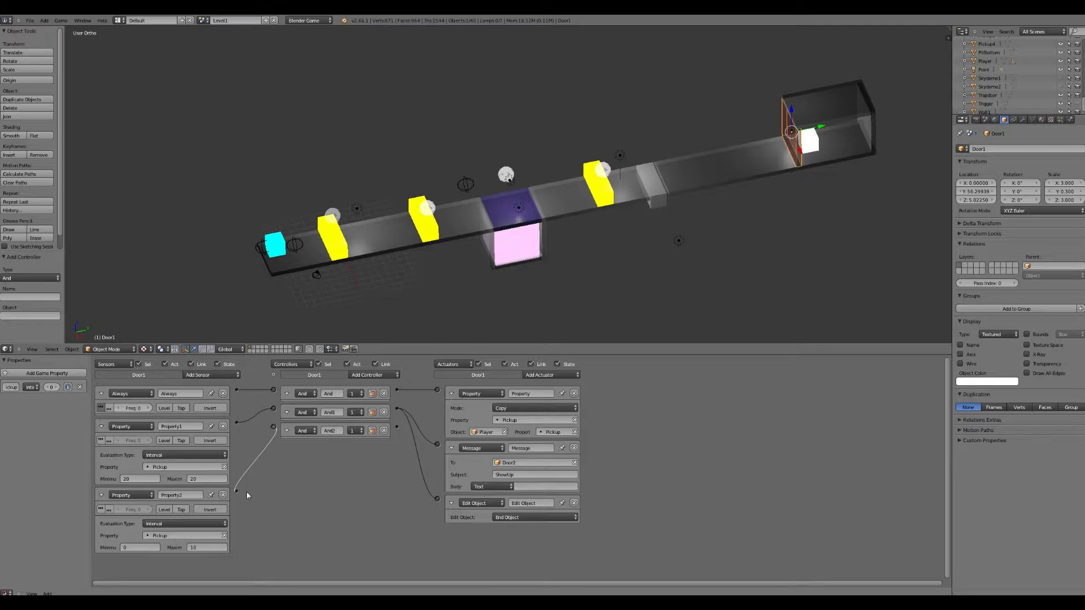
pyautogui.moveTo(247, 492); pyautogui.dragTo(238, 491)
# Check the Trigger's logic, and give Door1 a Message sensor with subject PlayerGoal linked to the third And controller
pyautogui.rightClick(650, 184)
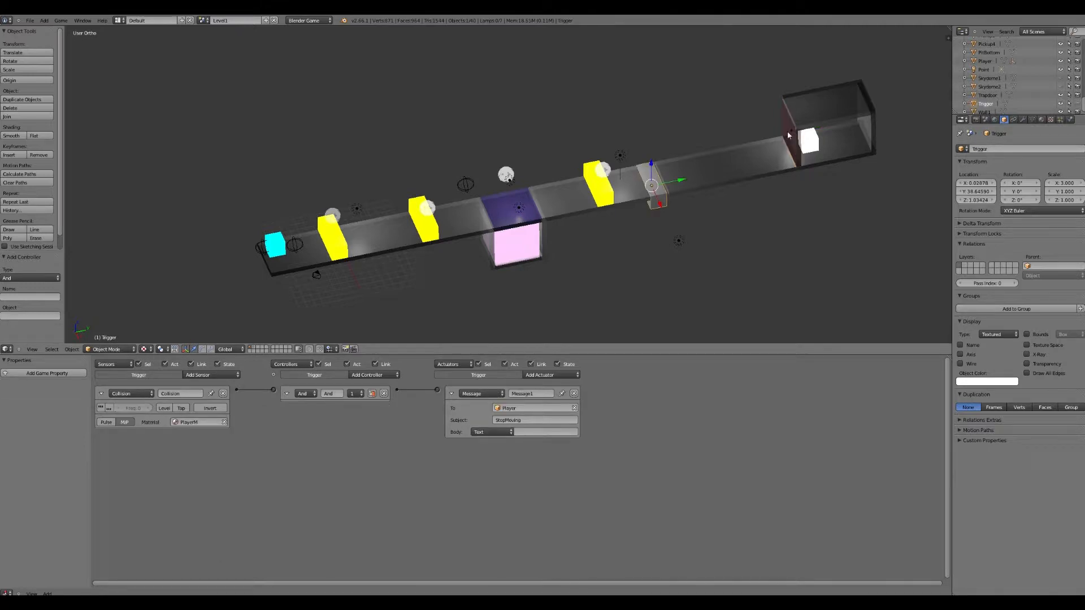
pyautogui.rightClick(788, 134)
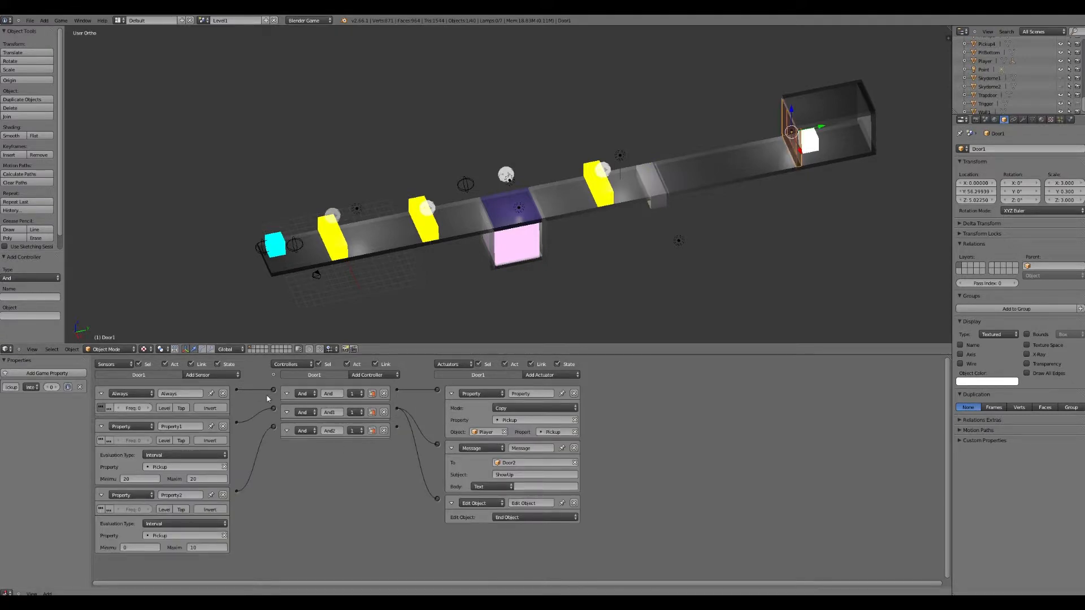
pyautogui.click(210, 374)
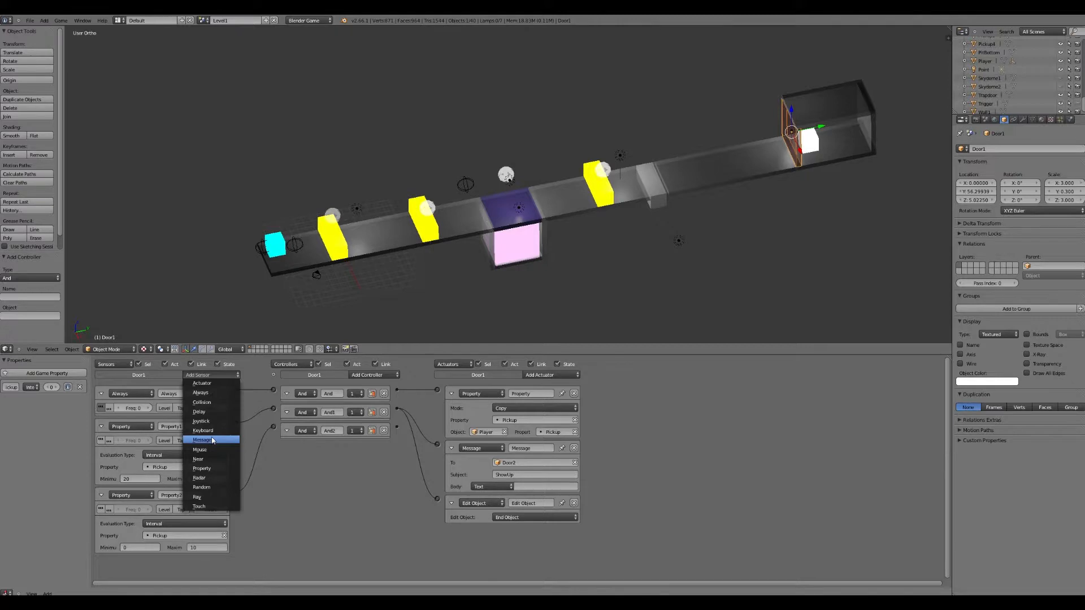
pyautogui.click(213, 440)
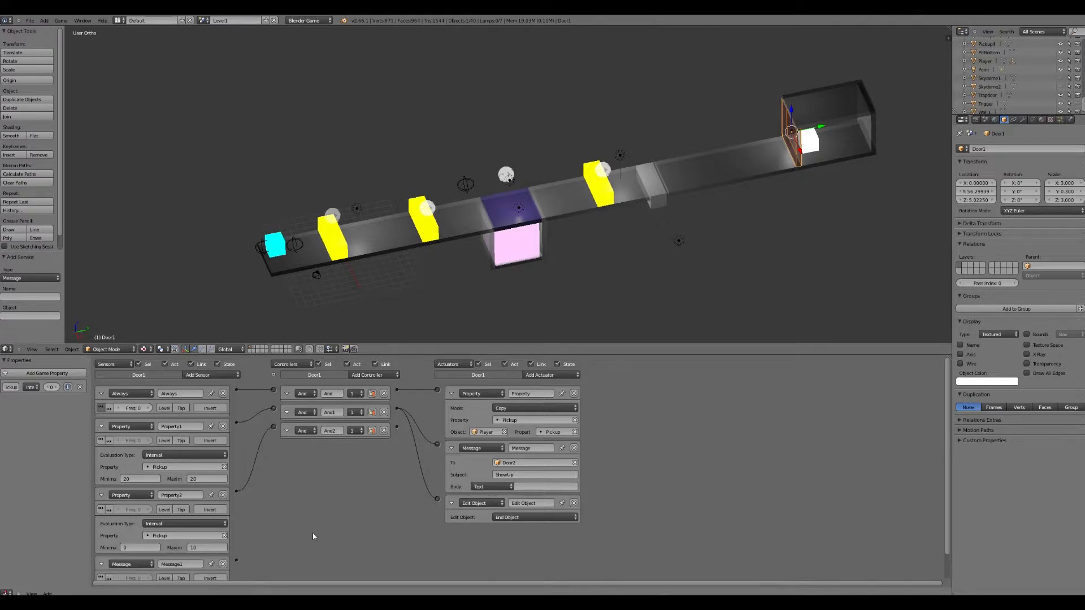
pyautogui.scroll(-1, 202, 571)
pyautogui.click(196, 574)
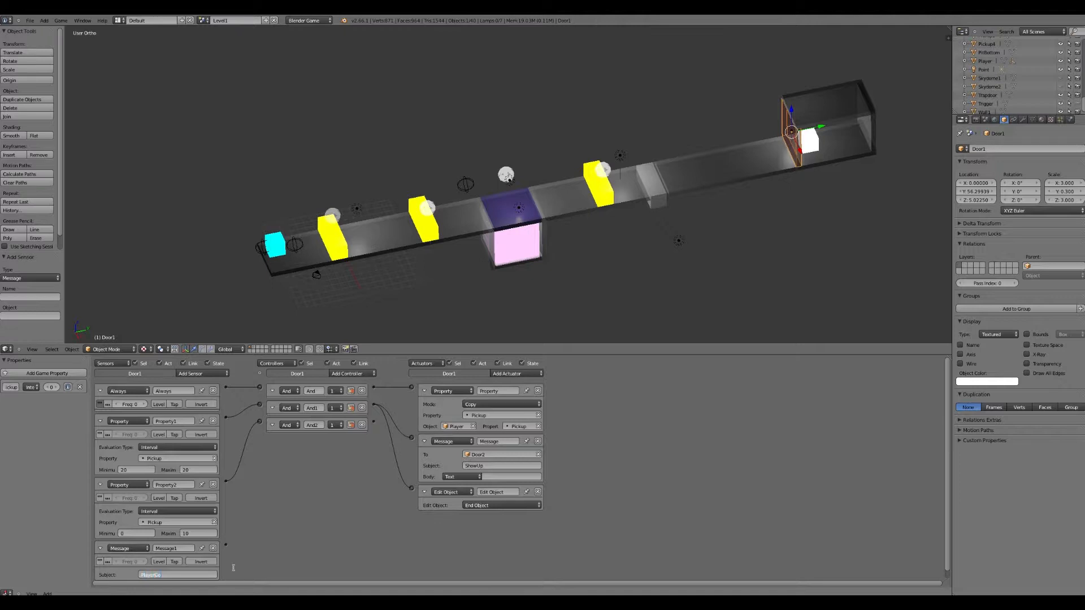
pyautogui.moveTo(260, 421); pyautogui.dragTo(226, 544)
# Add a Scene actuator in Restart mode to Door1 and link it to the third And controller
pyautogui.click(520, 375)
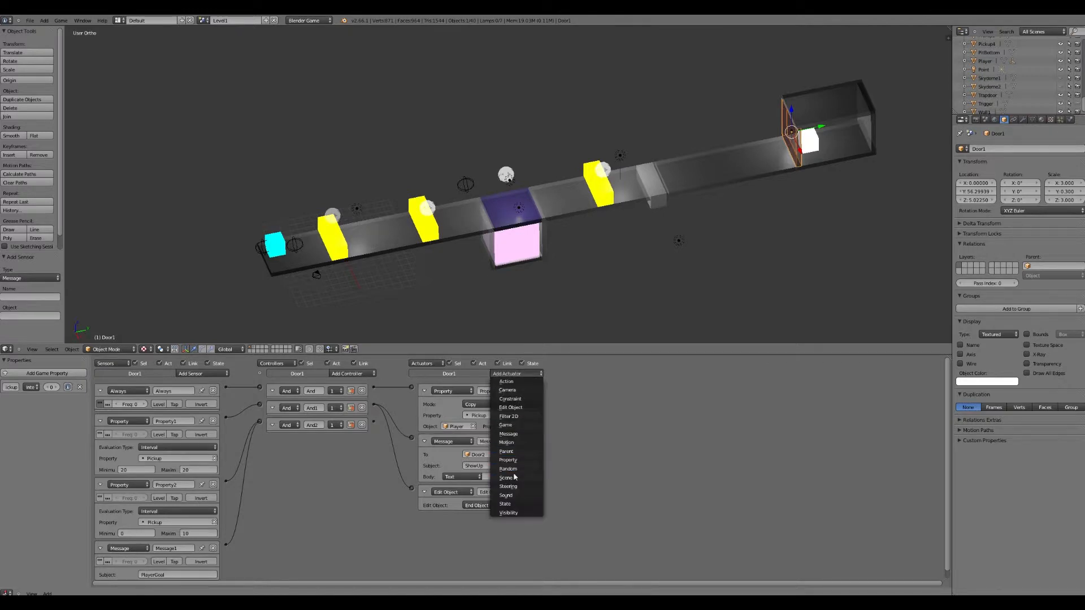
pyautogui.click(507, 477)
pyautogui.moveTo(410, 516); pyautogui.dragTo(374, 423)
pyautogui.click(459, 520)
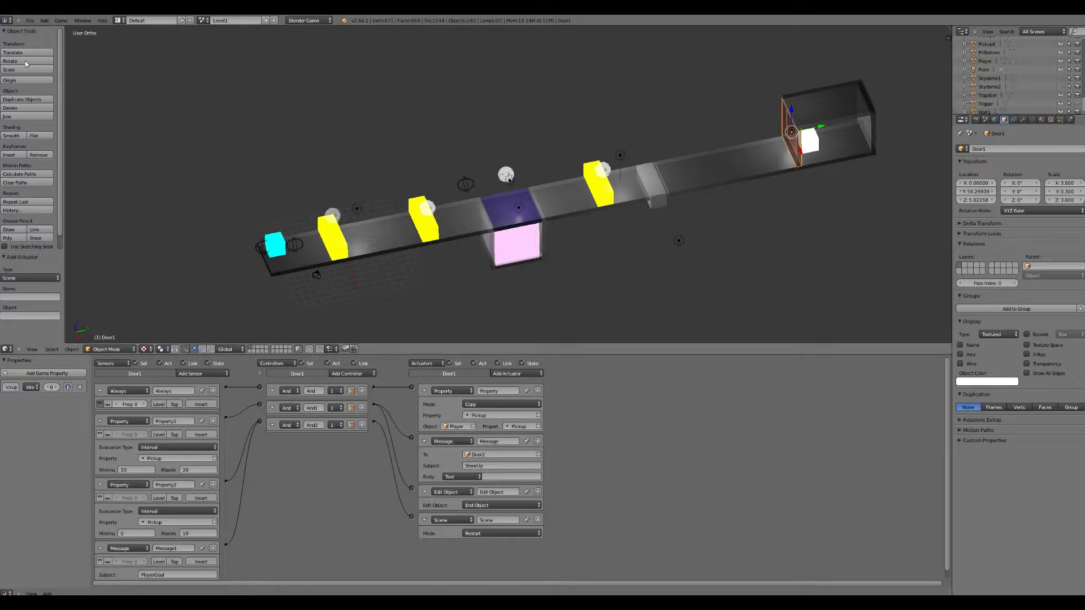
pyautogui.click(30, 20)
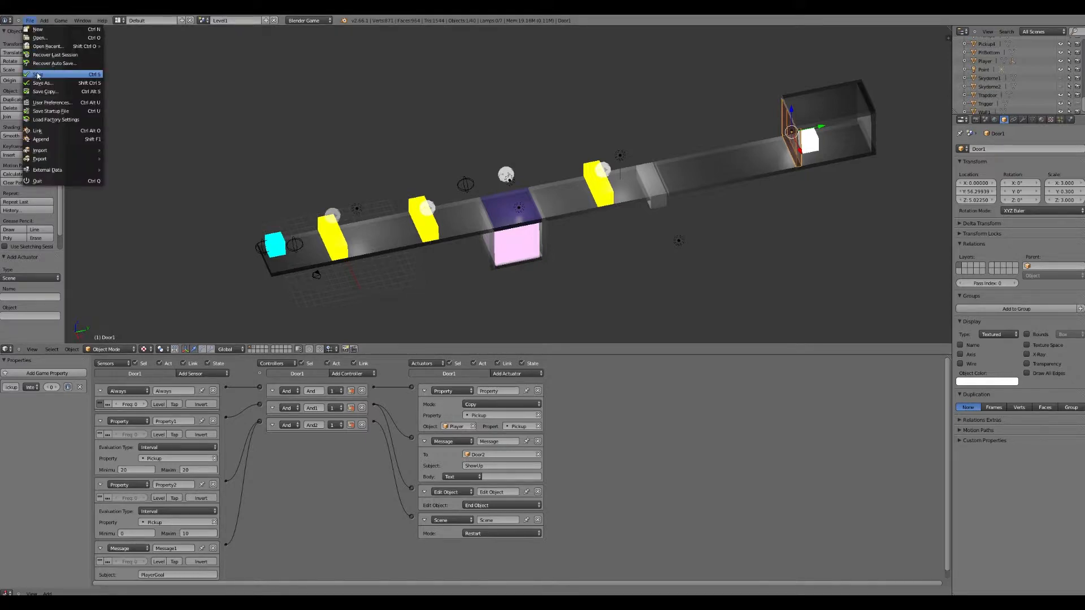
pyautogui.press('Escape')
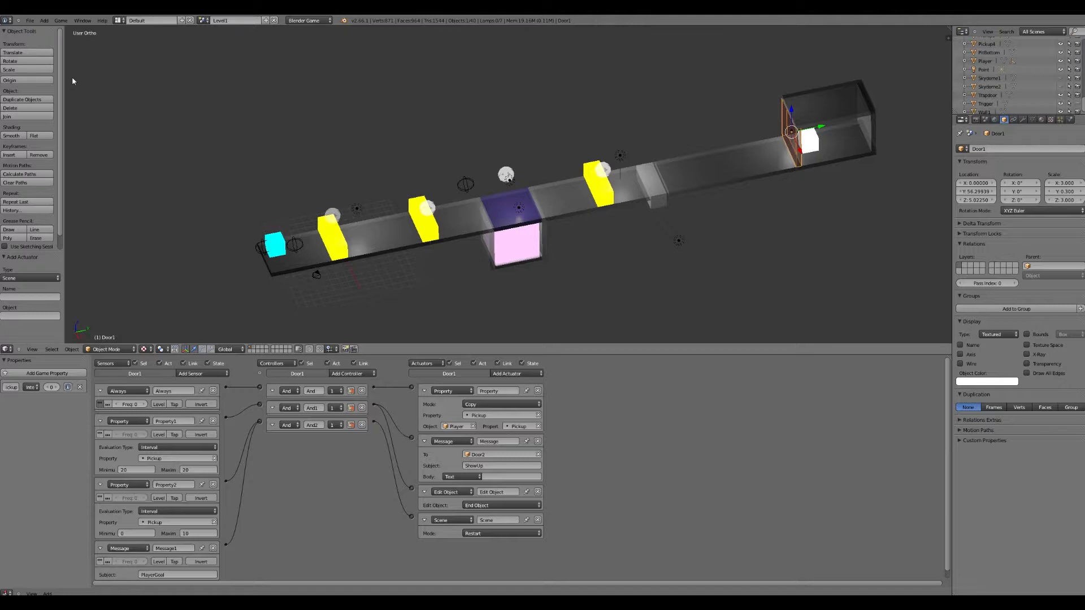
# Duplicate Door1 in place and rename the copy Door2
pyautogui.click(21, 102)
pyautogui.press('Escape')
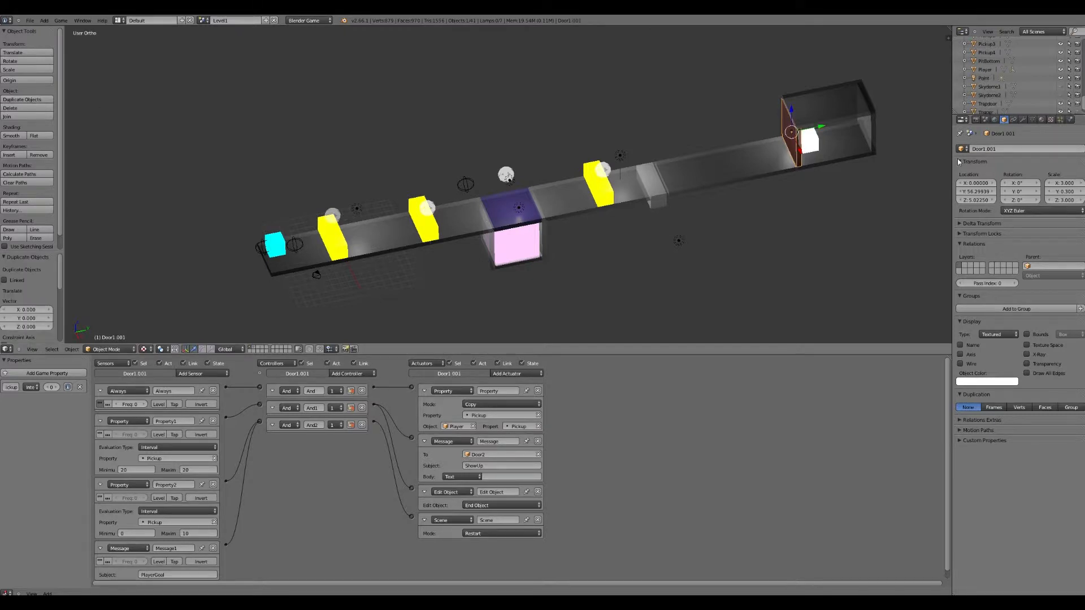
pyautogui.click(972, 149)
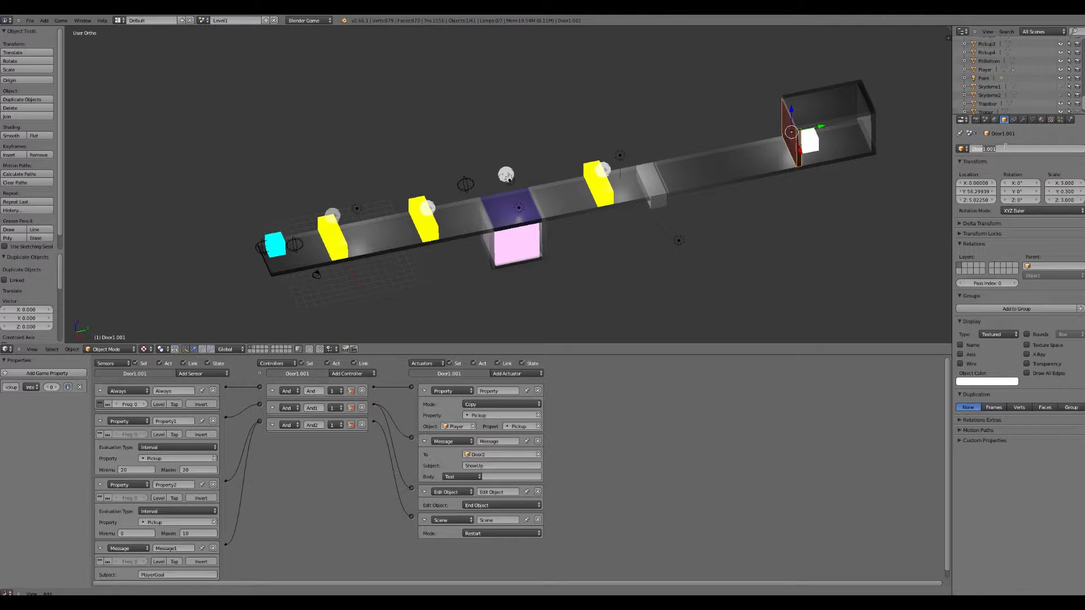
pyautogui.write('Door2')
pyautogui.press('Return')
# Replace Door2's shared material with a new one that has a green diffuse color
pyautogui.click(1041, 120)
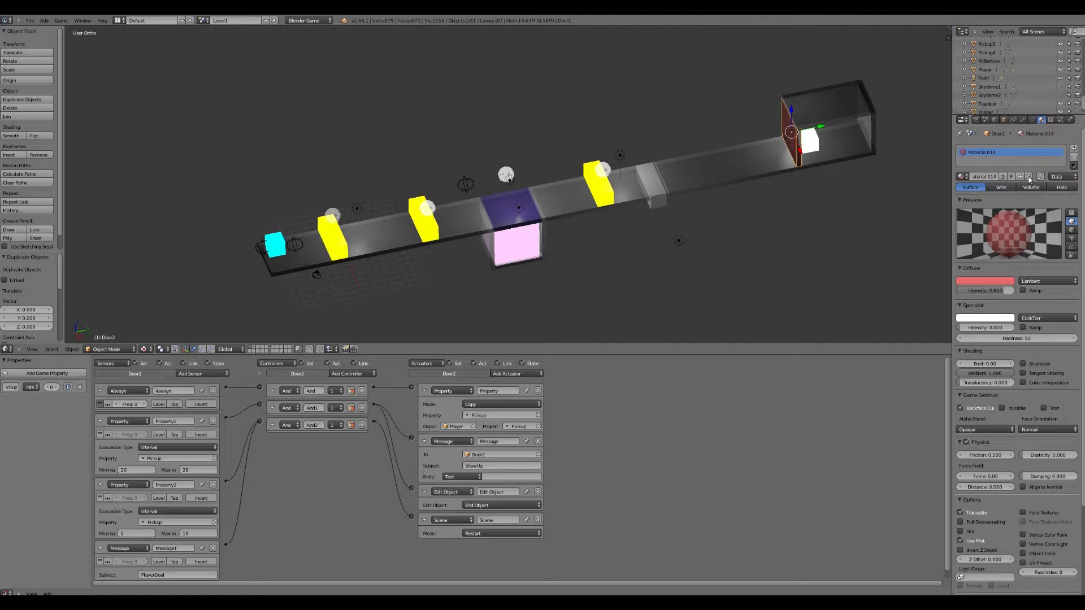
pyautogui.click(1029, 177)
pyautogui.click(1011, 175)
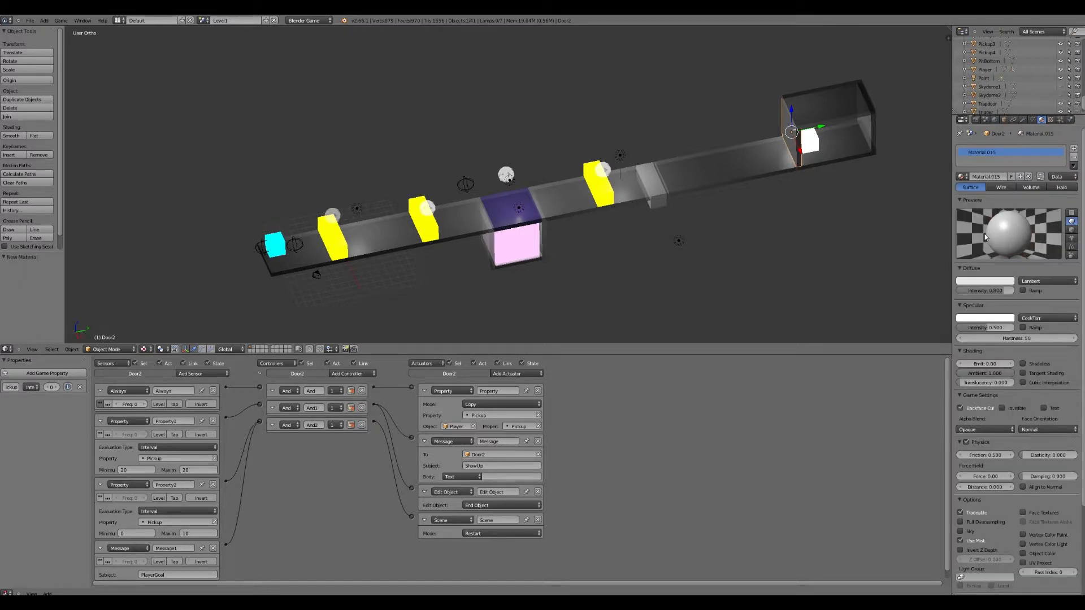
pyautogui.click(985, 281)
pyautogui.click(947, 179)
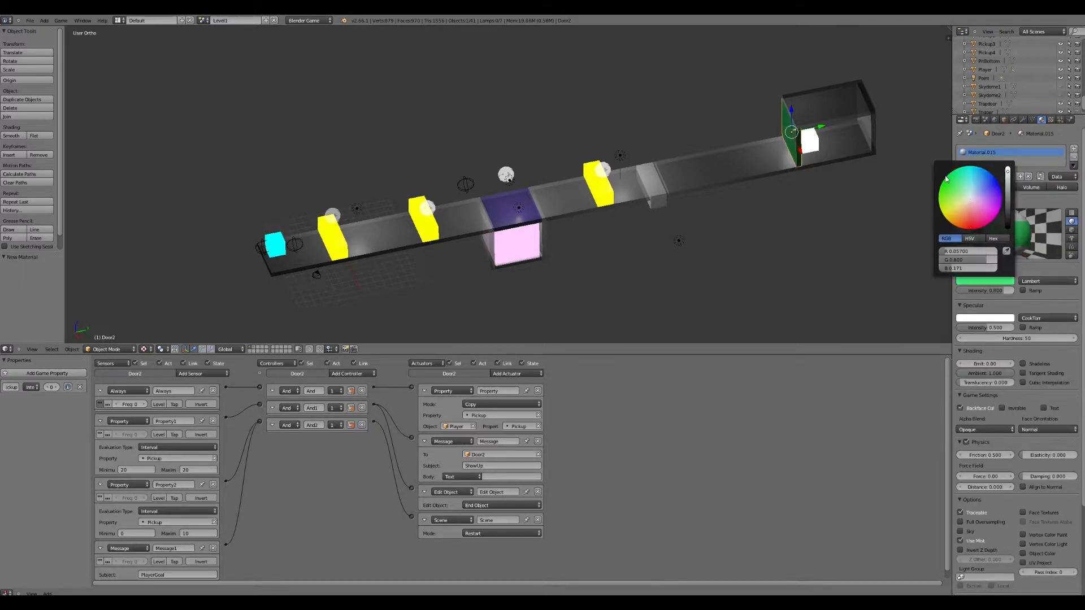
# Enable transparency on Door2's green material and set its alpha to 0.5
pyautogui.scroll(-2, 1017, 362)
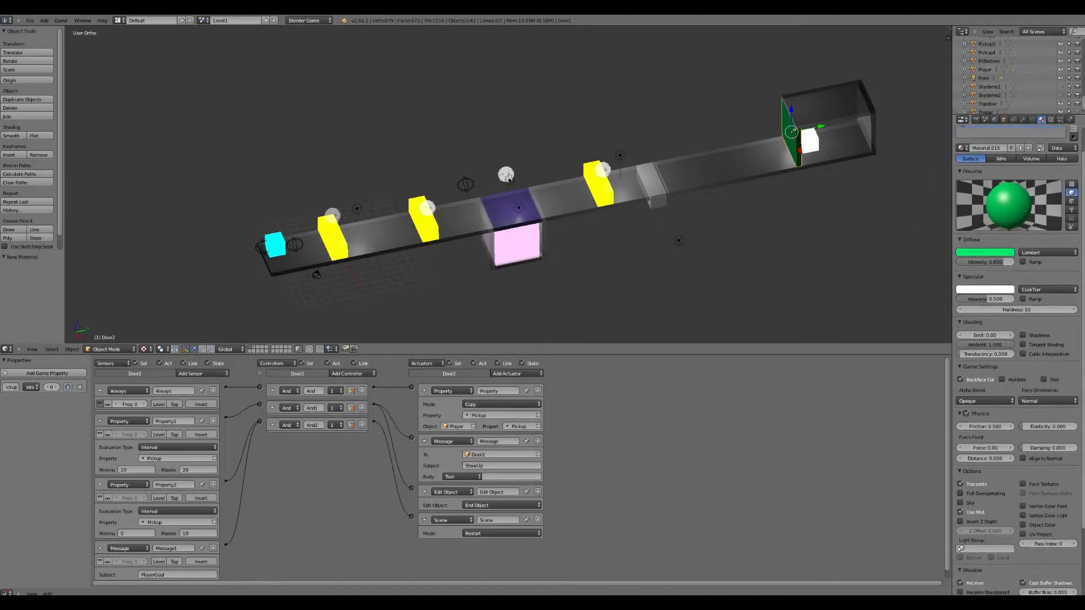
pyautogui.scroll(-4, 1017, 362)
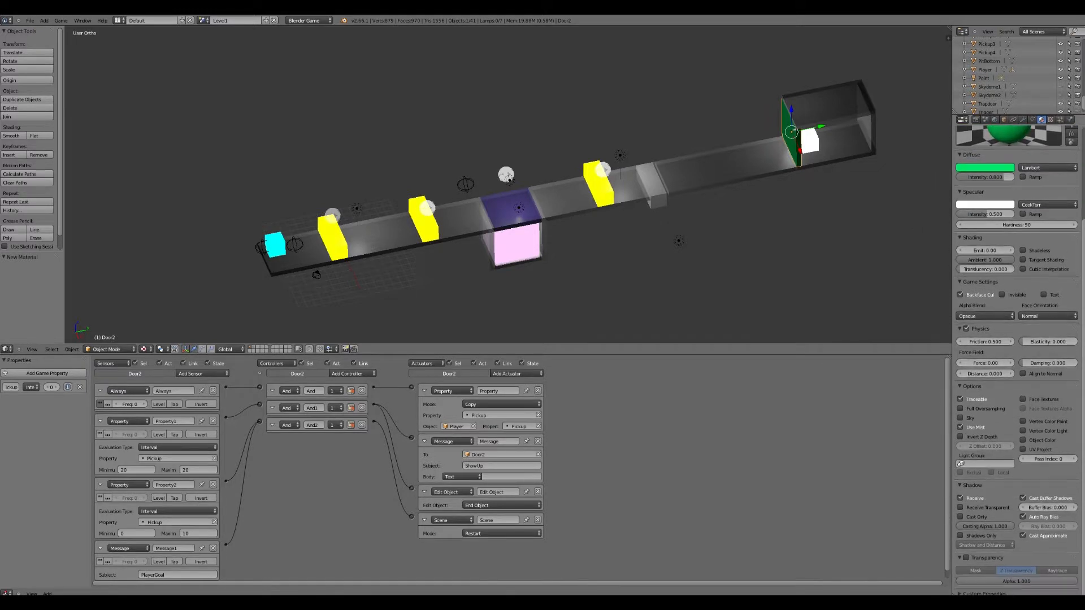
pyautogui.click(965, 558)
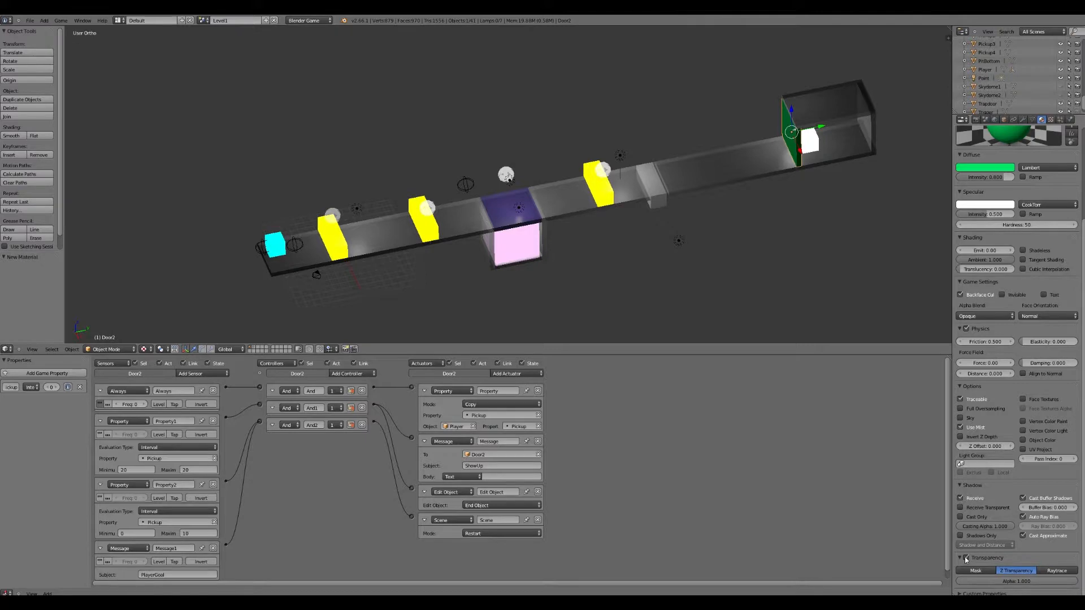
pyautogui.click(988, 581)
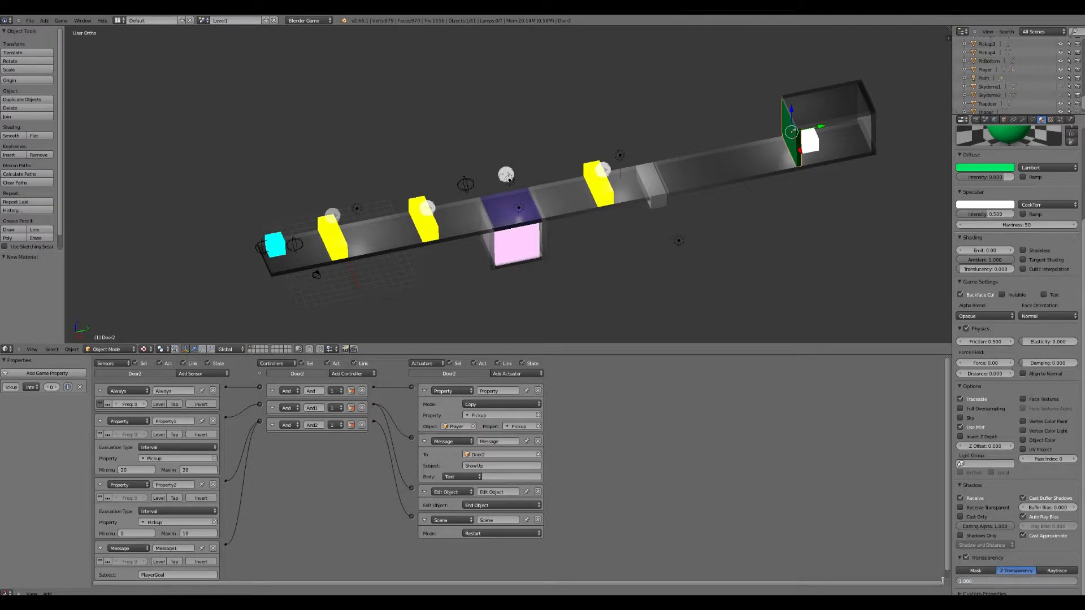
pyautogui.write('0.5')
pyautogui.press('Return')
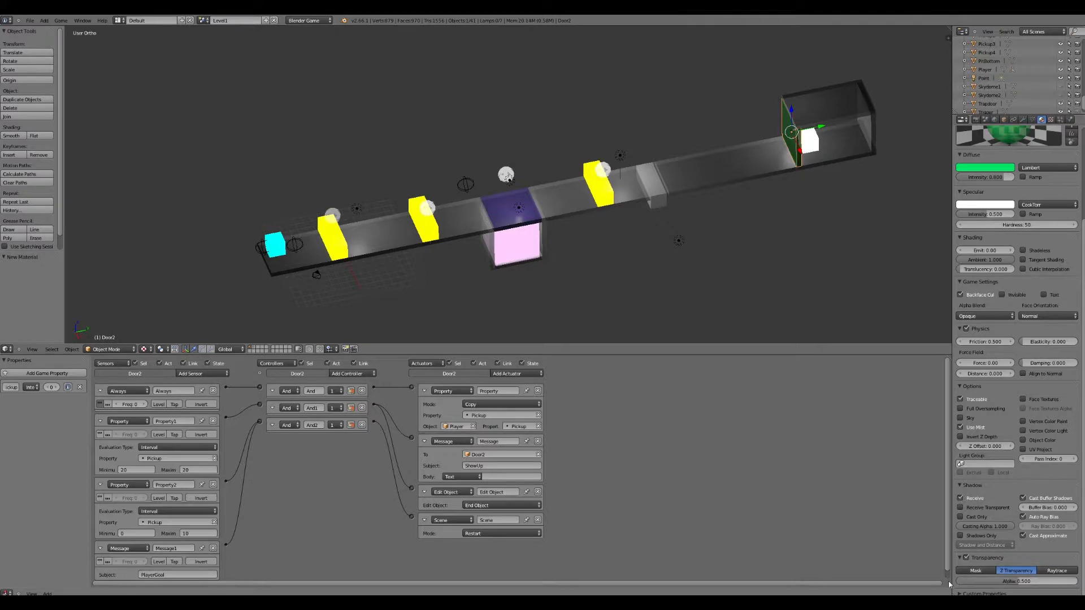
# Remove all of Door2's inherited sensors and its second and third And controllers
pyautogui.click(212, 391)
pyautogui.click(213, 391)
pyautogui.click(212, 391)
pyautogui.click(212, 391)
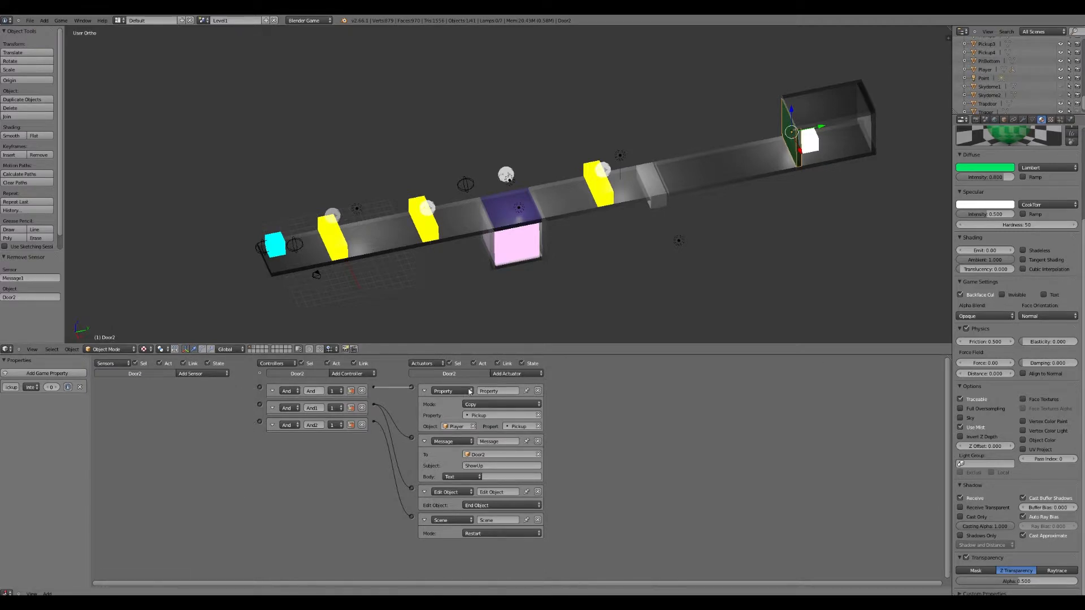
pyautogui.click(361, 424)
pyautogui.click(362, 408)
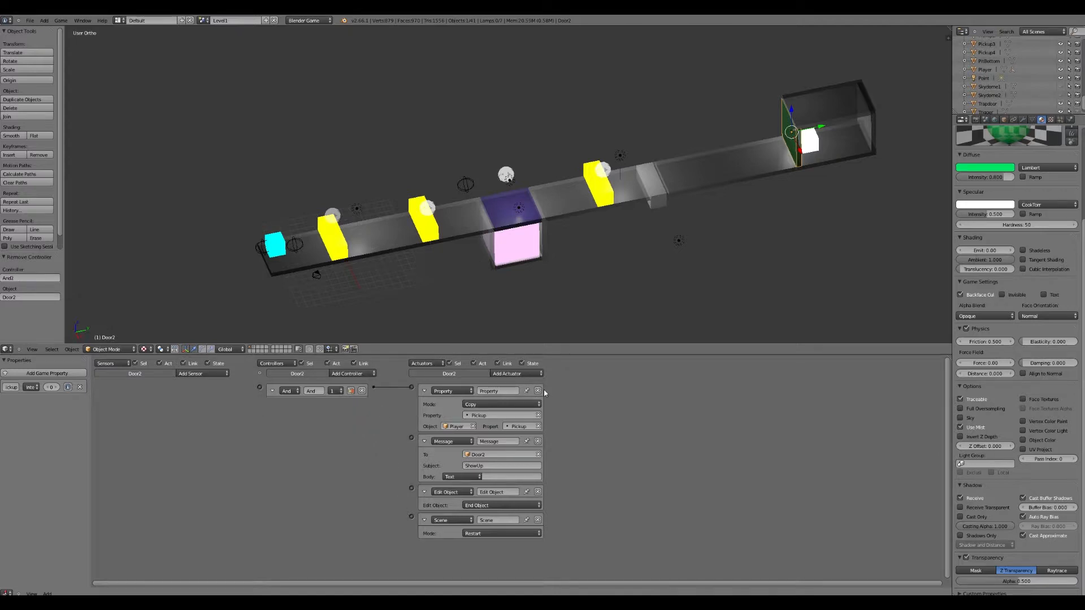
# Remove Door2's inherited Property, Message, Edit Object and Scene actuators
pyautogui.click(538, 390)
pyautogui.click(537, 390)
pyautogui.click(537, 391)
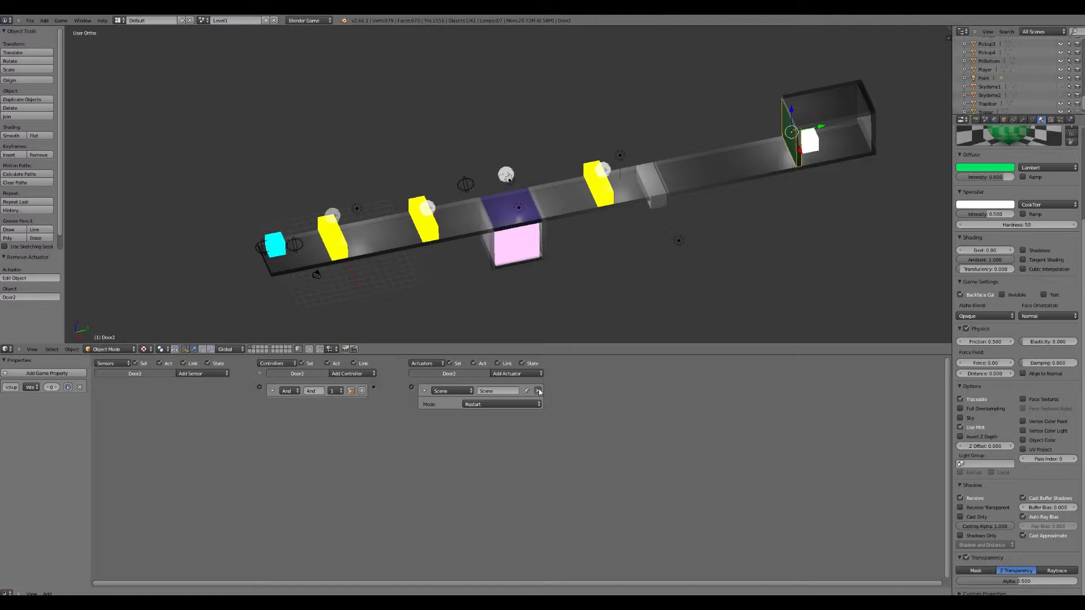
pyautogui.click(537, 391)
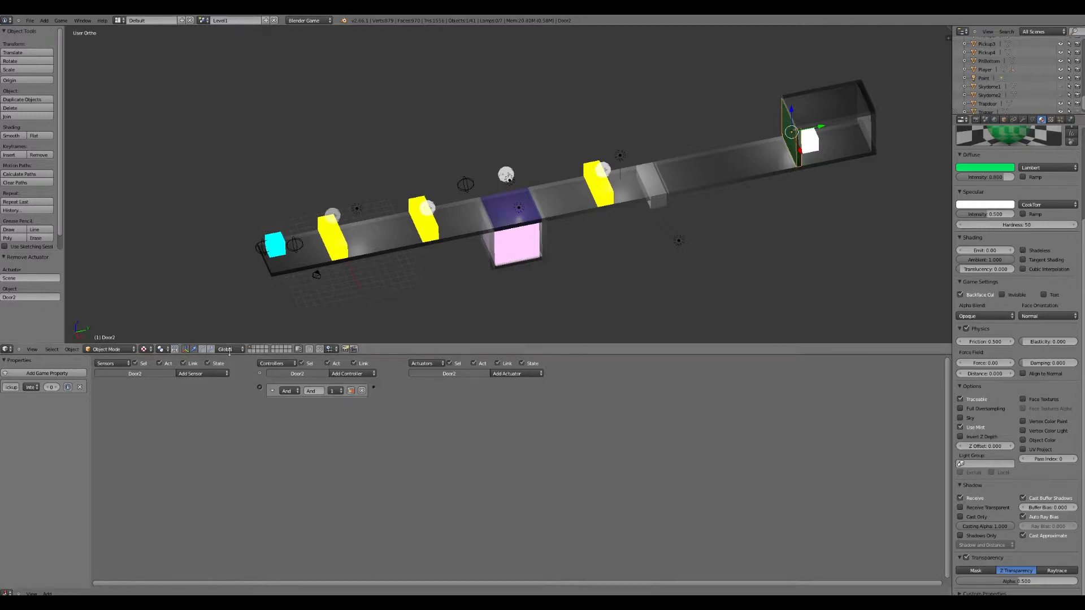
# Add a Message sensor with the subject ShowUp to Door2 and link it to the remaining And controller
pyautogui.click(202, 373)
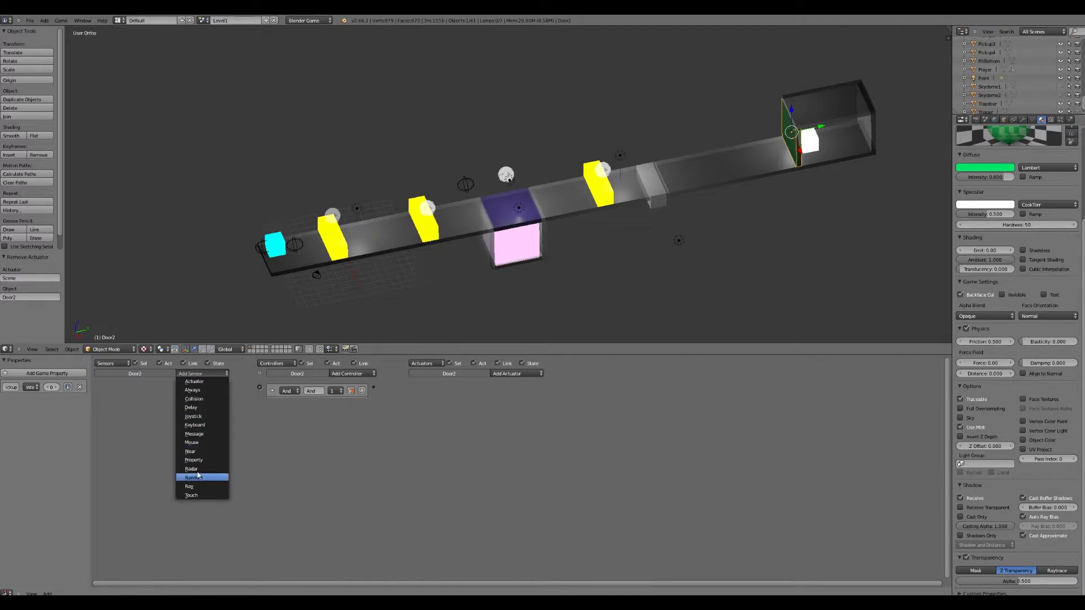
pyautogui.click(197, 433)
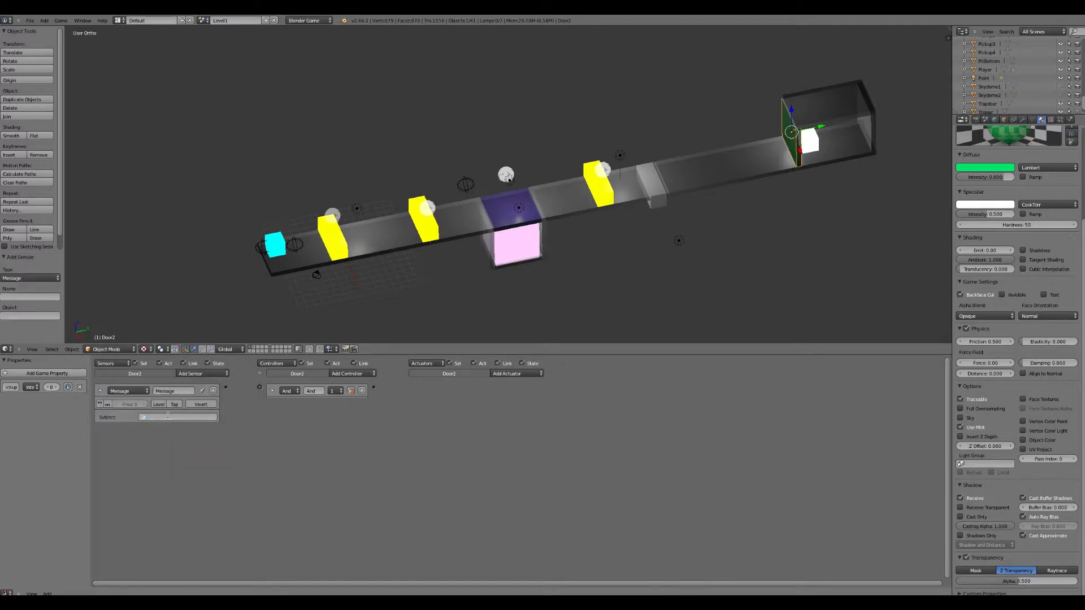
pyautogui.click(168, 416)
pyautogui.write('ShowUp')
pyautogui.press('Return')
pyautogui.moveTo(260, 387); pyautogui.dragTo(226, 388)
# Add a Visibility actuator to Door2 and link it to the And controller
pyautogui.click(498, 375)
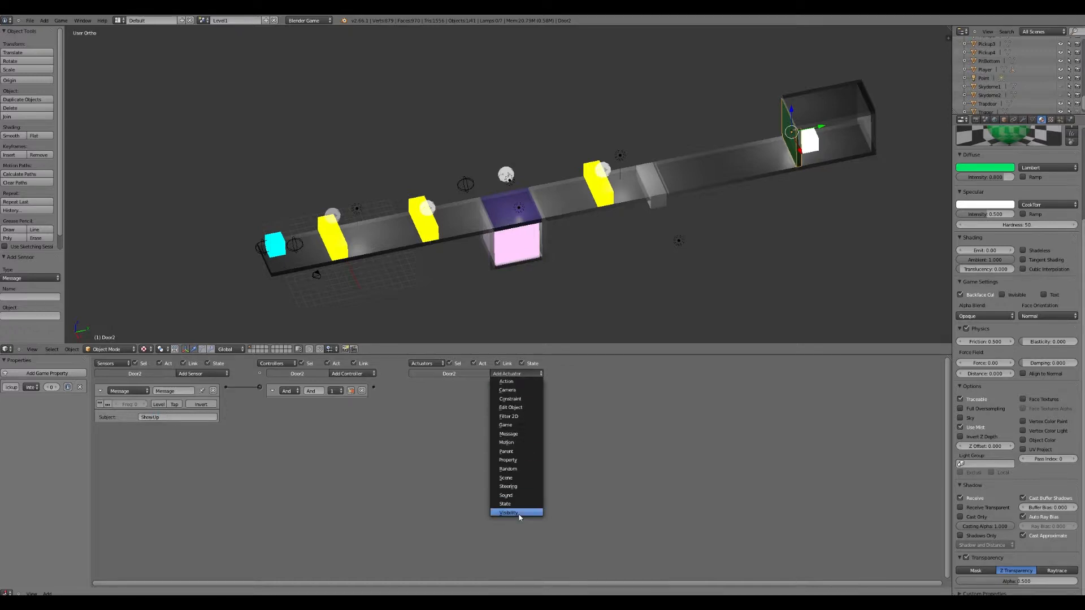
pyautogui.click(523, 515)
pyautogui.moveTo(376, 389); pyautogui.dragTo(374, 387)
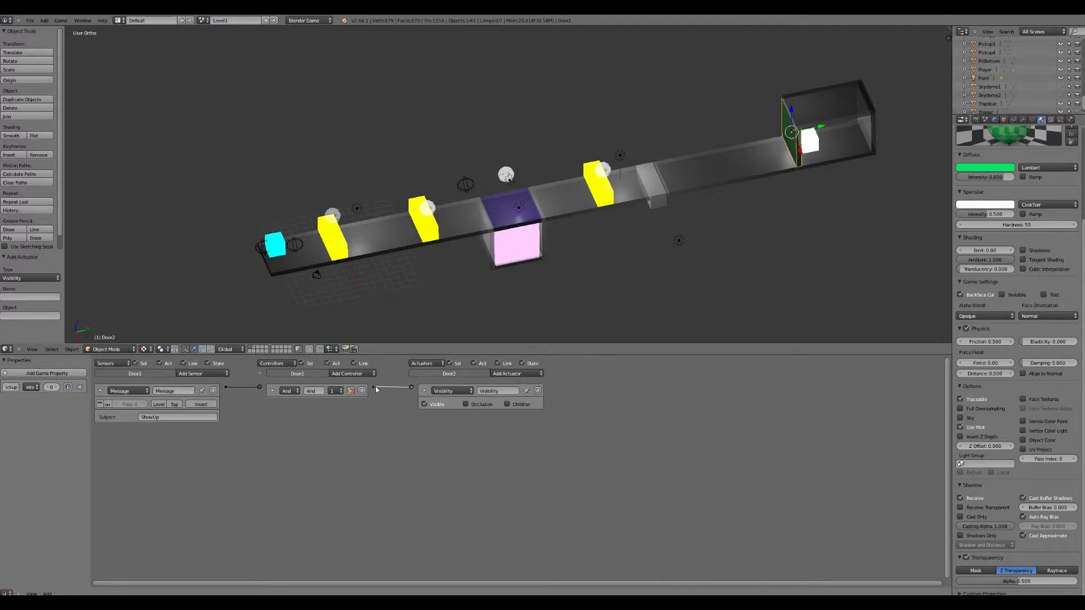
# Display Door2's physics settings and save the file
pyautogui.click(1071, 120)
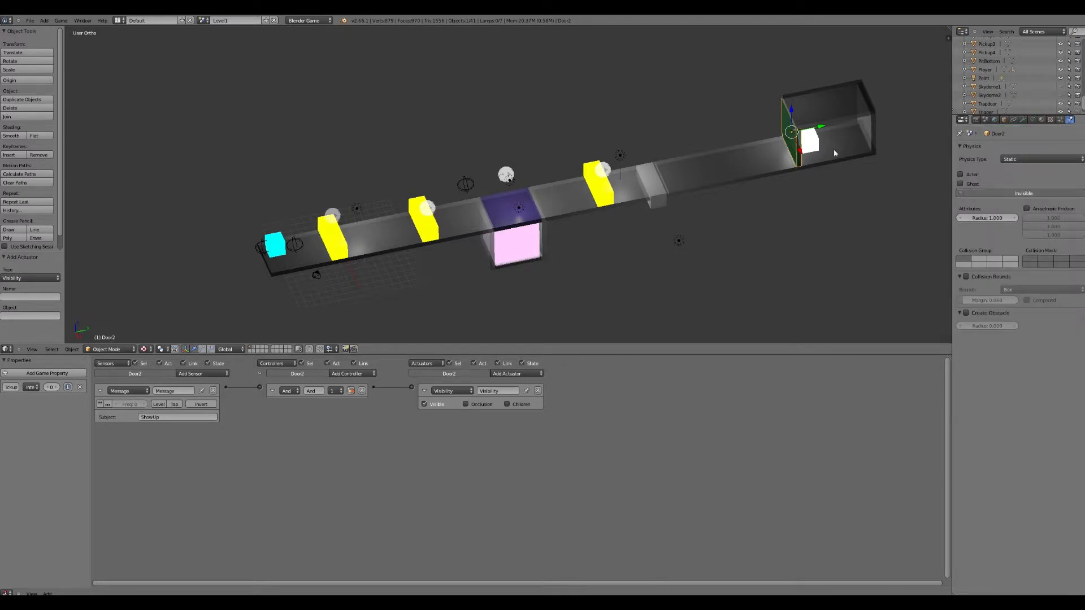
pyautogui.click(30, 20)
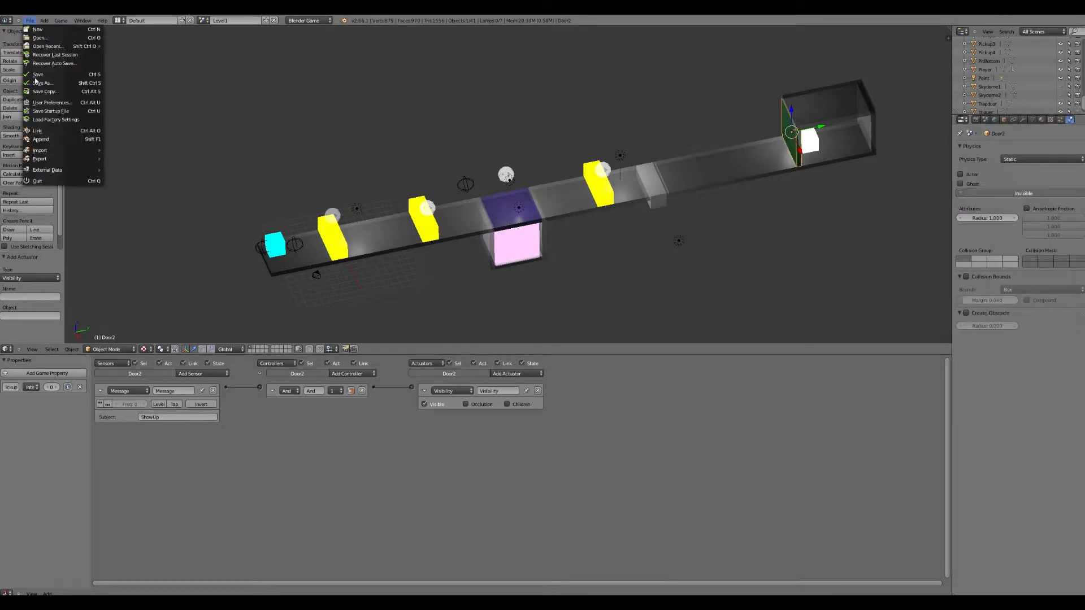
pyautogui.click(37, 77)
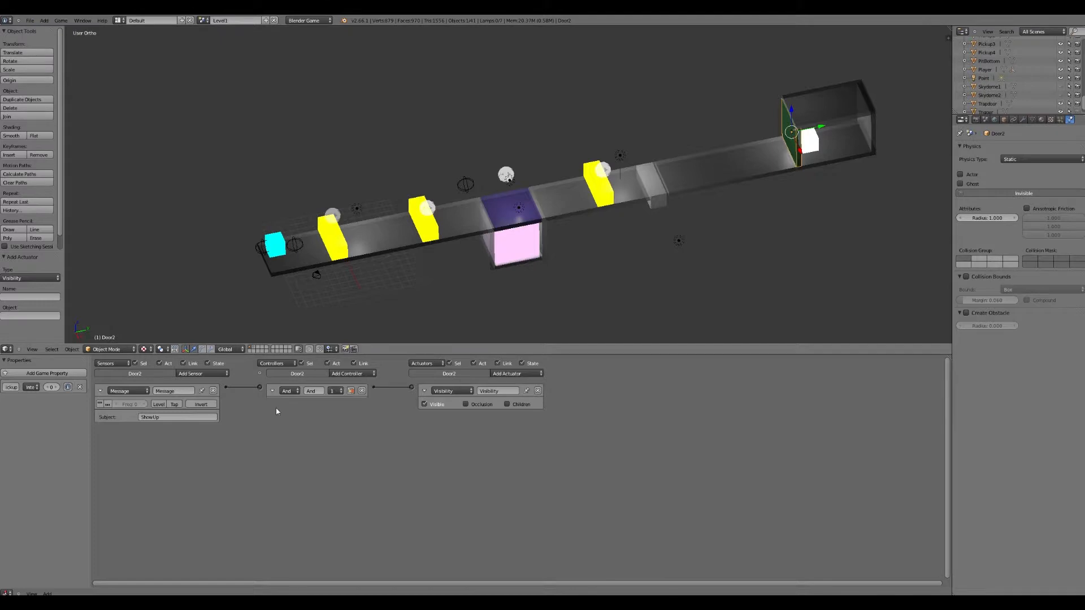
# Add a second Message sensor with the subject disappear to Door2 and link it to a new And controller
pyautogui.click(204, 373)
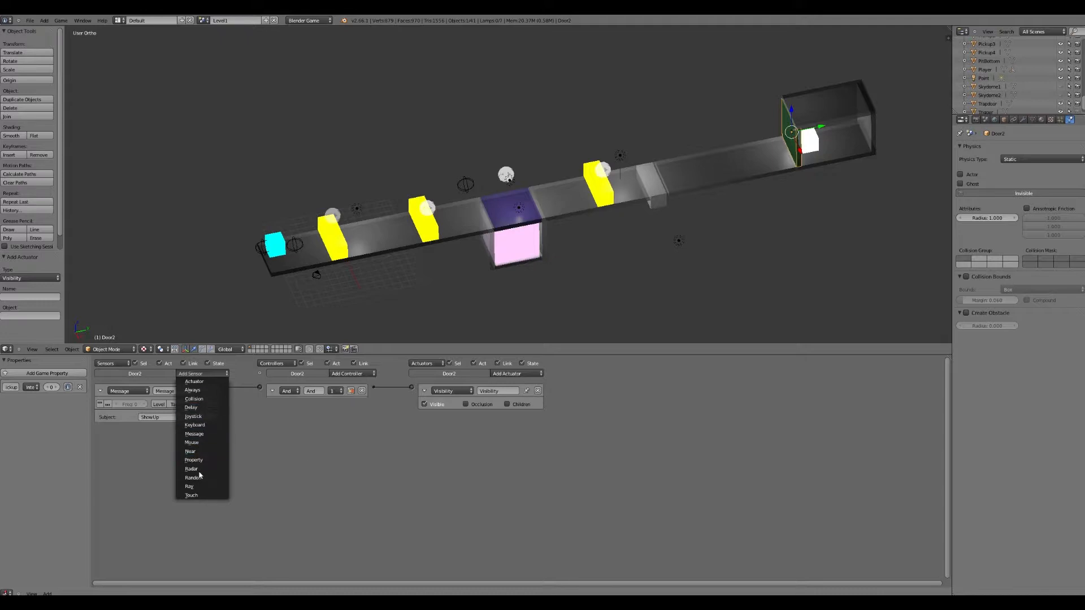
pyautogui.click(207, 437)
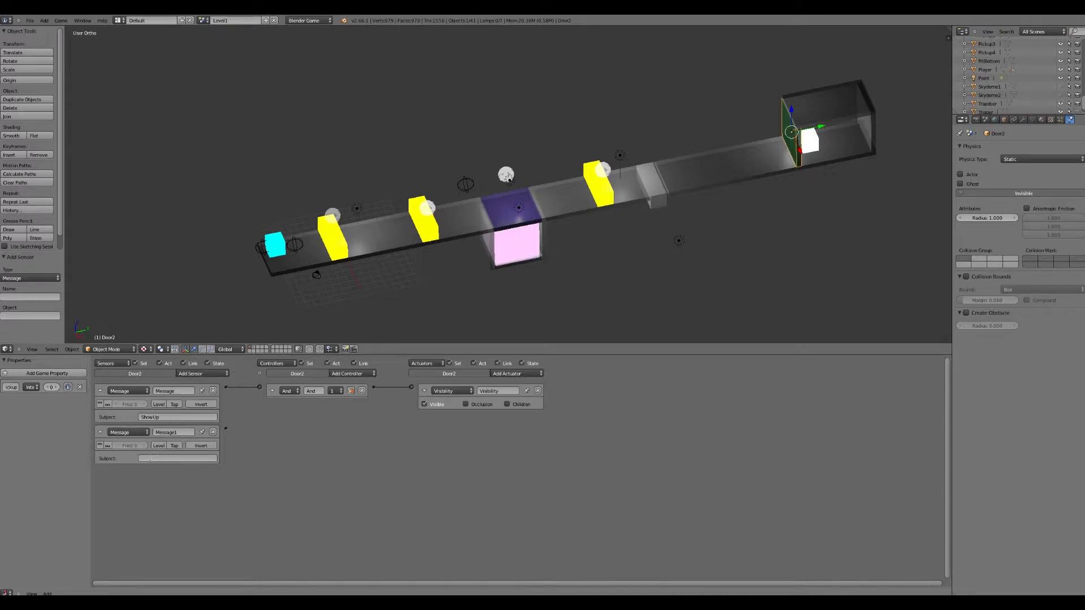
pyautogui.click(159, 458)
pyautogui.write('disappear')
pyautogui.press('Return')
pyautogui.click(350, 373)
pyautogui.click(347, 384)
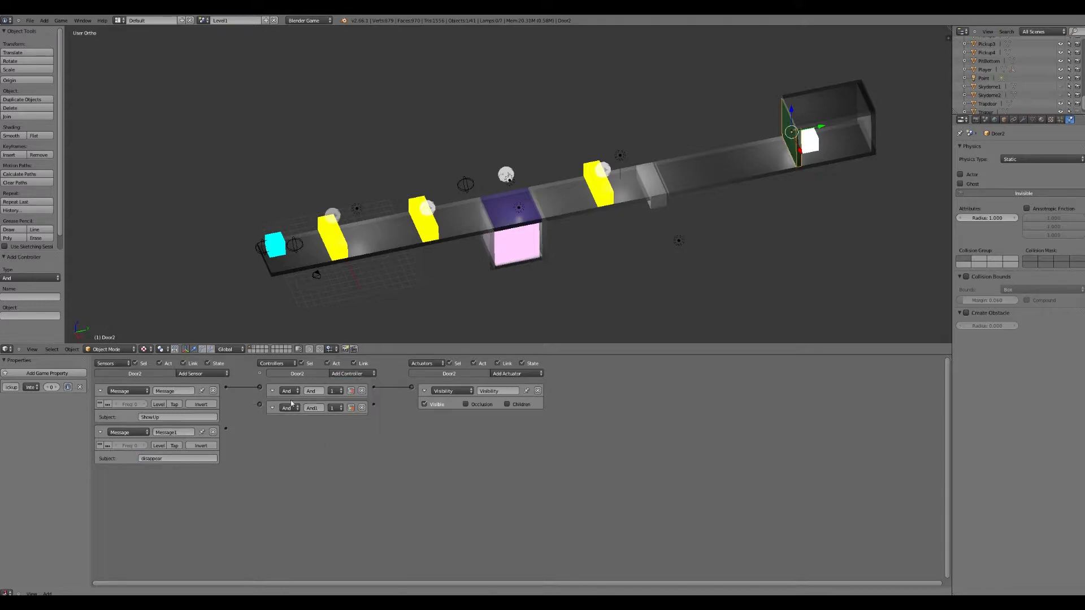
pyautogui.moveTo(260, 404); pyautogui.dragTo(226, 431)
# Add an Edit Object actuator set to End Object on Door2 and link it to the second And controller
pyautogui.click(504, 374)
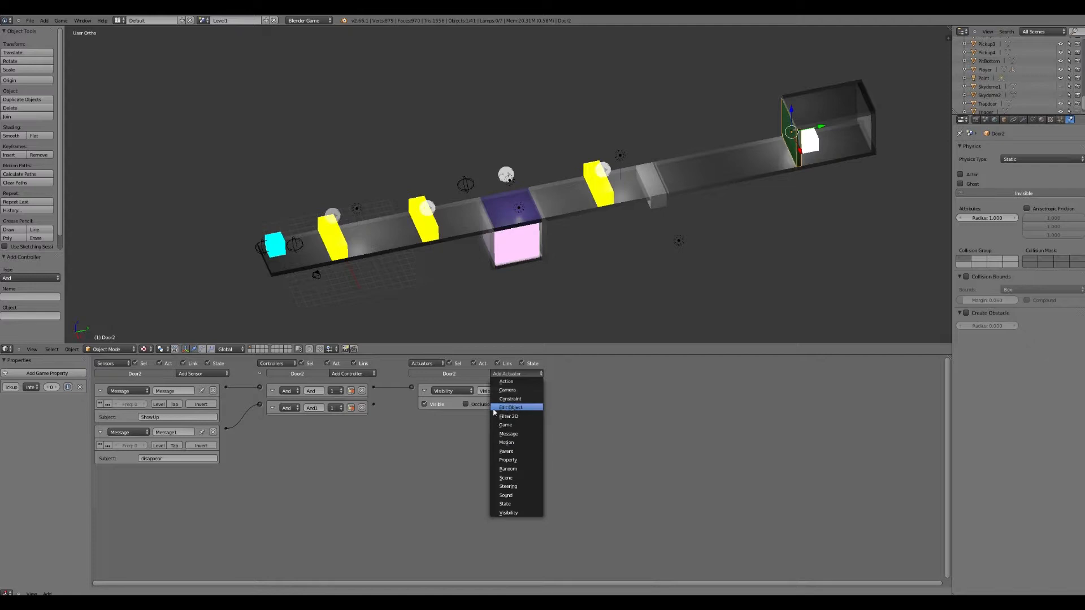
pyautogui.click(510, 408)
pyautogui.moveTo(411, 416); pyautogui.dragTo(373, 407)
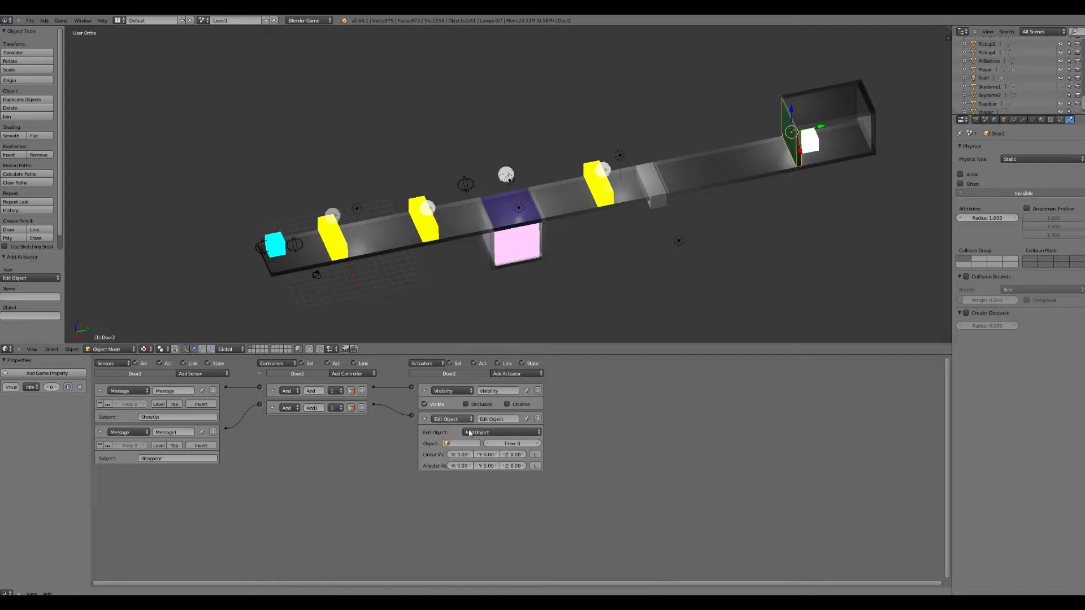
pyautogui.click(469, 432)
pyautogui.click(467, 417)
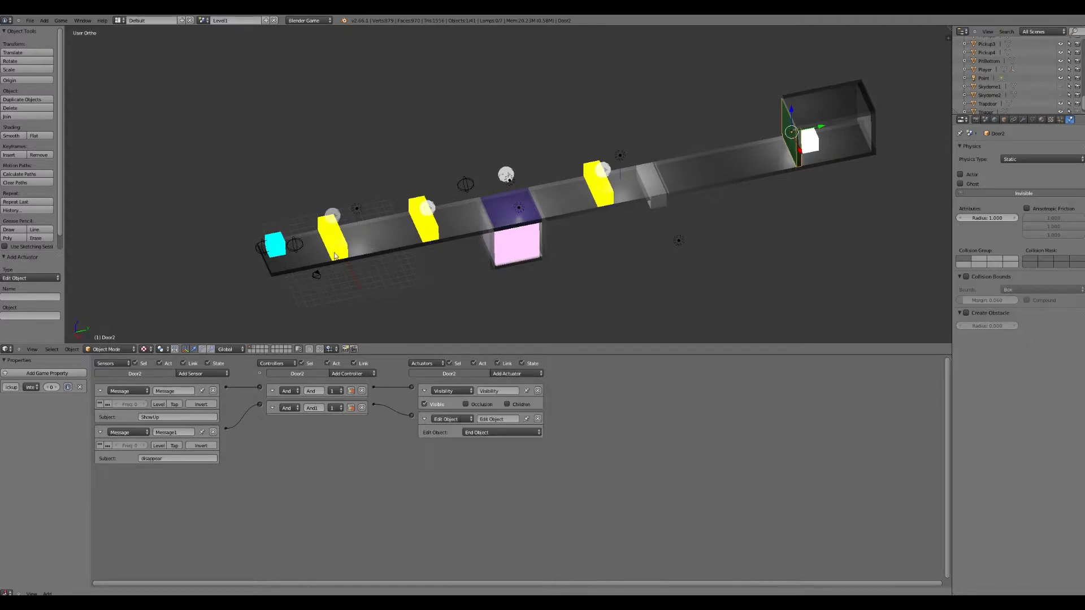
# Save the file and remove the inherited game property from Door2
pyautogui.click(29, 21)
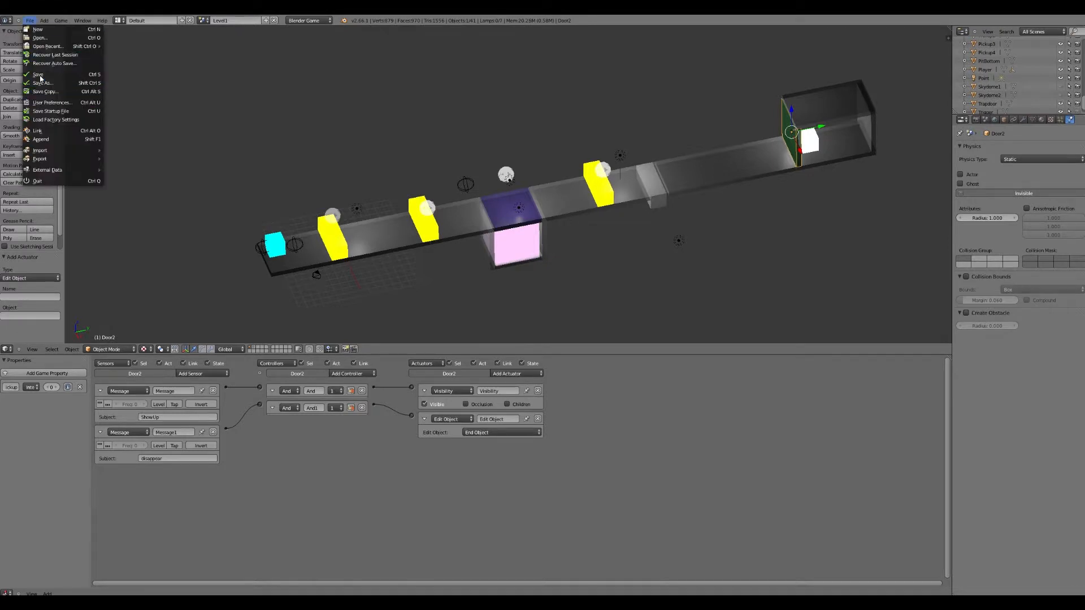
pyautogui.click(38, 74)
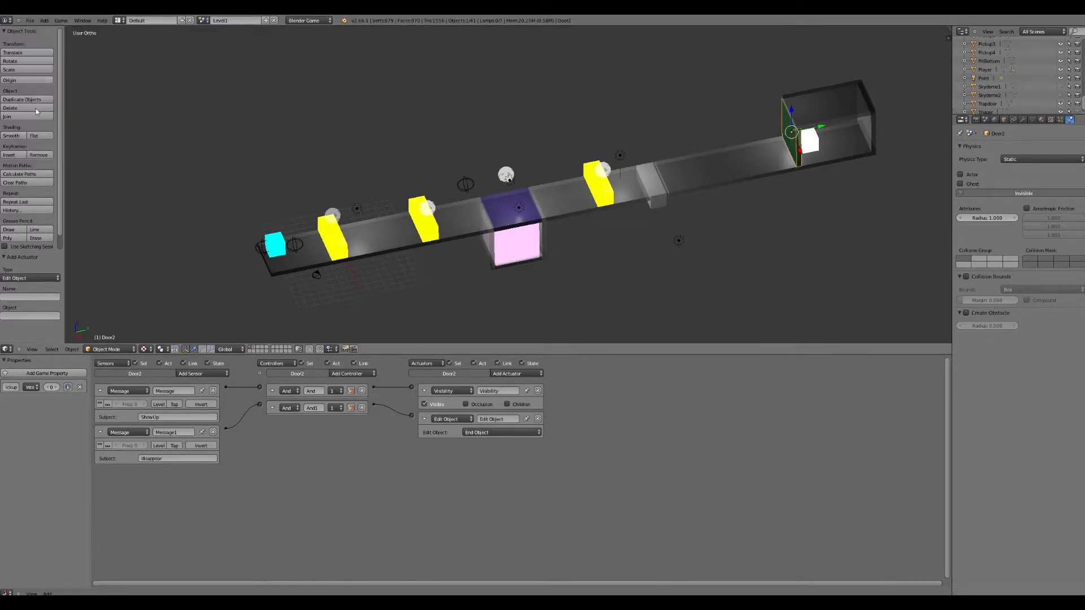
pyautogui.click(80, 388)
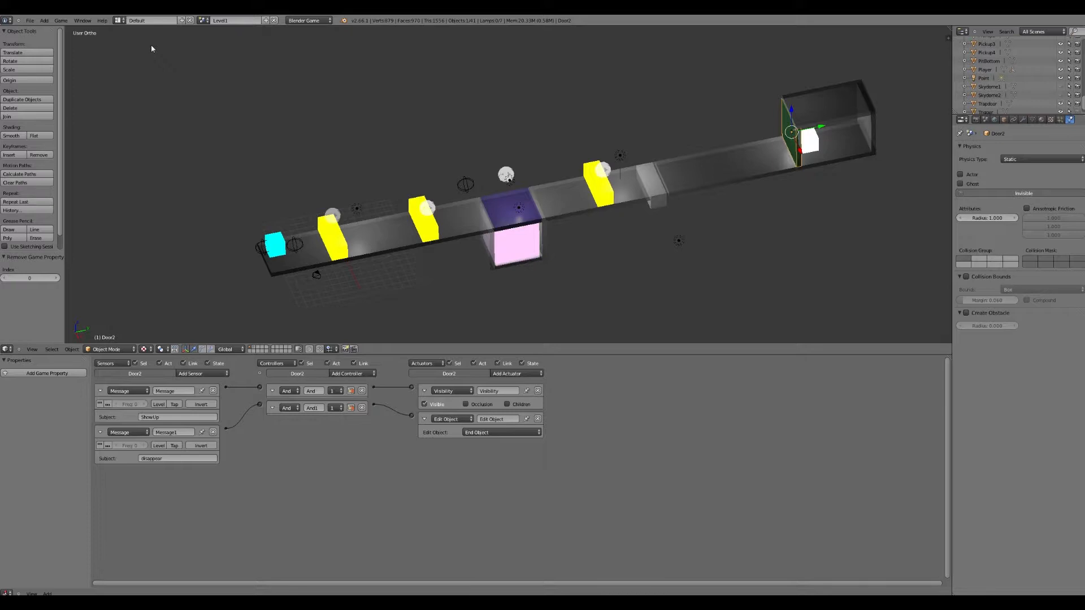
# Add two more Message actuators to the Trigger object in the corridor
pyautogui.rightClick(651, 177)
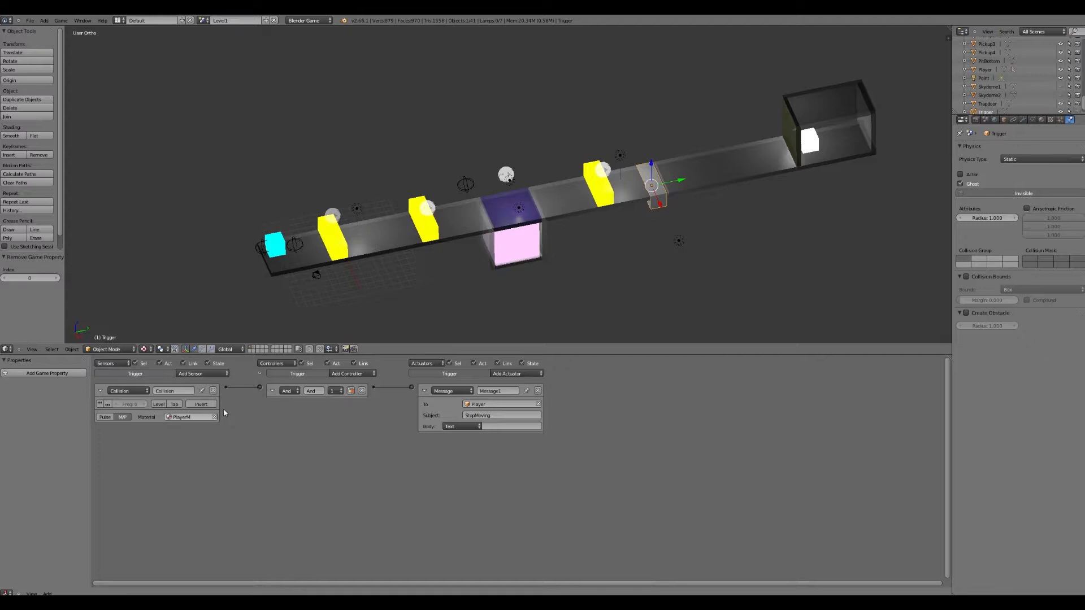
pyautogui.click(516, 374)
pyautogui.click(519, 431)
pyautogui.click(521, 374)
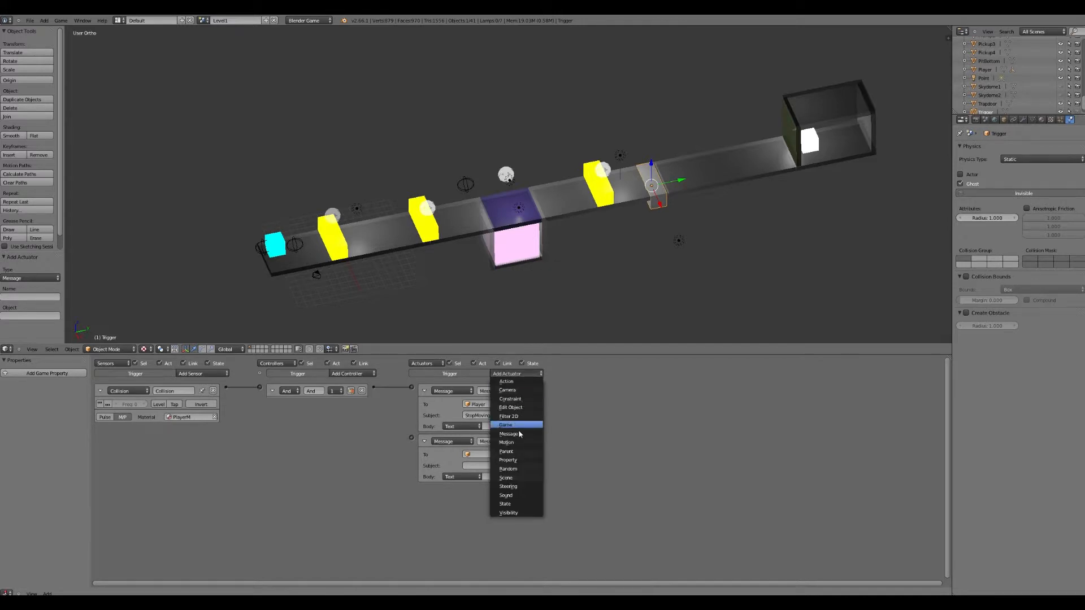
pyautogui.click(518, 428)
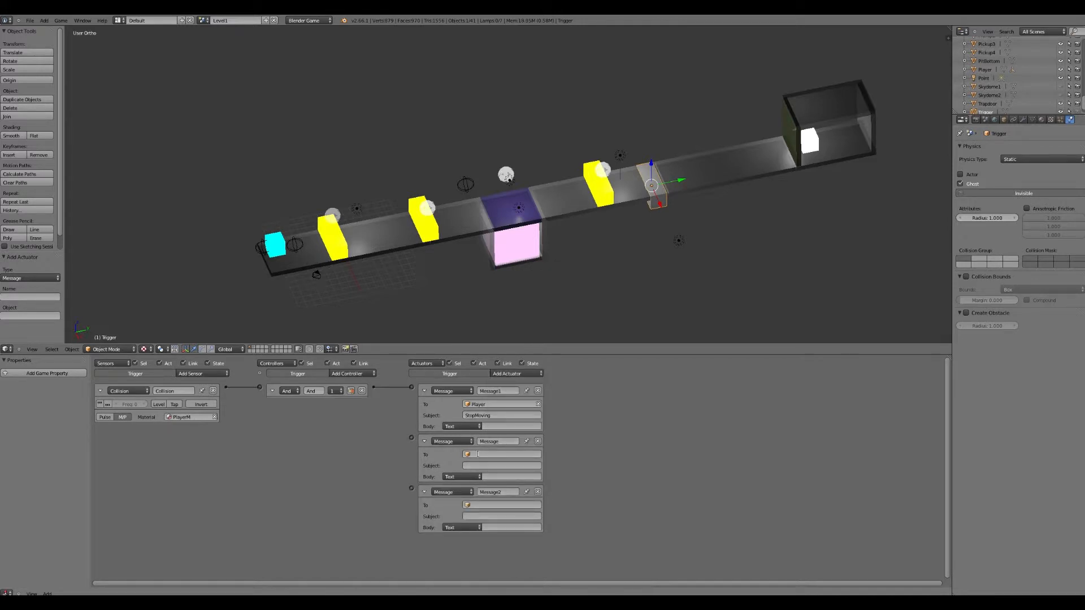
# Address both new Message actuators to Player and link them to the Trigger's And controller
pyautogui.click(478, 454)
pyautogui.write('pl')
pyautogui.press('Return')
pyautogui.click(489, 505)
pyautogui.write('pl')
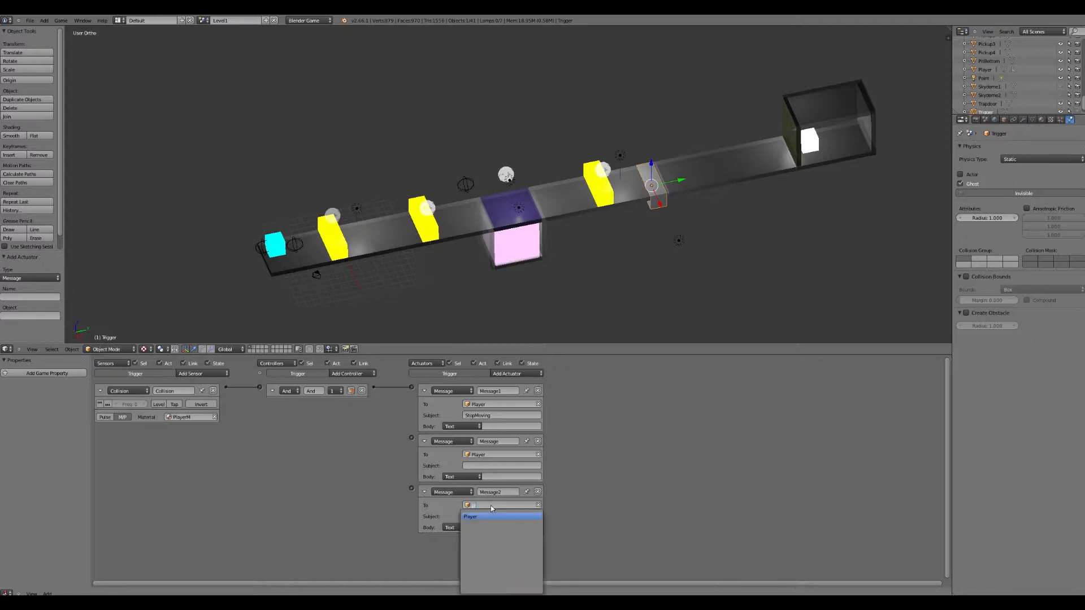
pyautogui.press('Return')
pyautogui.moveTo(411, 438); pyautogui.dragTo(412, 490)
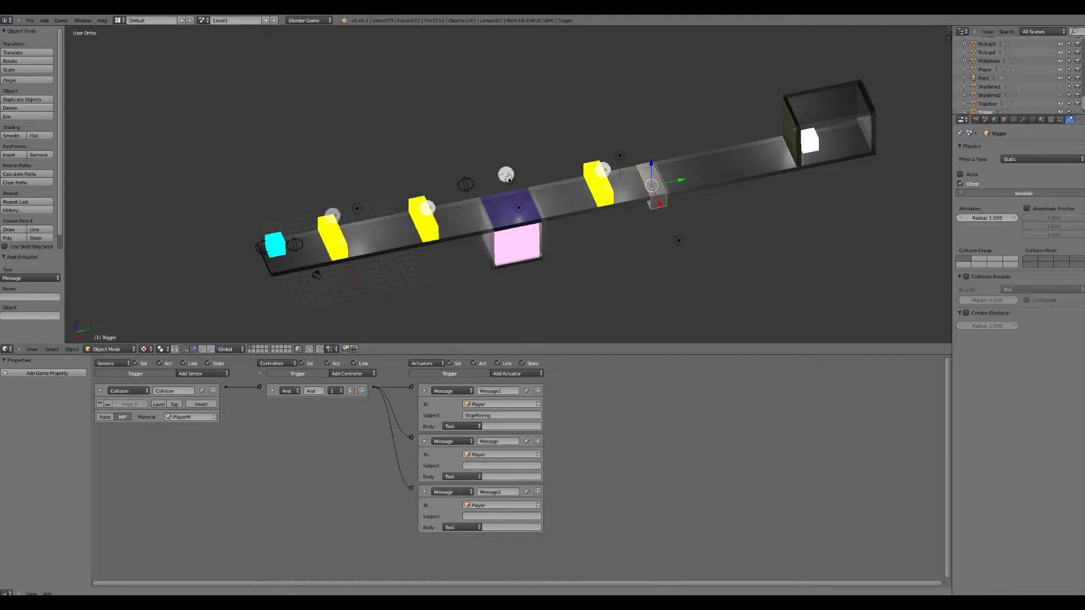
# Set the subjects of the Trigger's two new Message actuators to CanNowmoveYPOS and CanNowmoveYNEG
pyautogui.click(475, 465)
pyautogui.write('OS')
pyautogui.hotkey('ctrl', 'a')
pyautogui.moveTo(502, 466); pyautogui.dragTo(447, 463)
pyautogui.hotkey('ctrl', 'c')
pyautogui.press('Return')
pyautogui.click(481, 517)
pyautogui.hotkey('ctrl', 'v')
pyautogui.press('BackSpace')
pyautogui.write('NEG')
pyautogui.press('Return')
# Try moving the Player cube about 3.8 units along the Y axis and undo the move
pyautogui.rightClick(271, 244)
pyautogui.rightClick(651, 184)
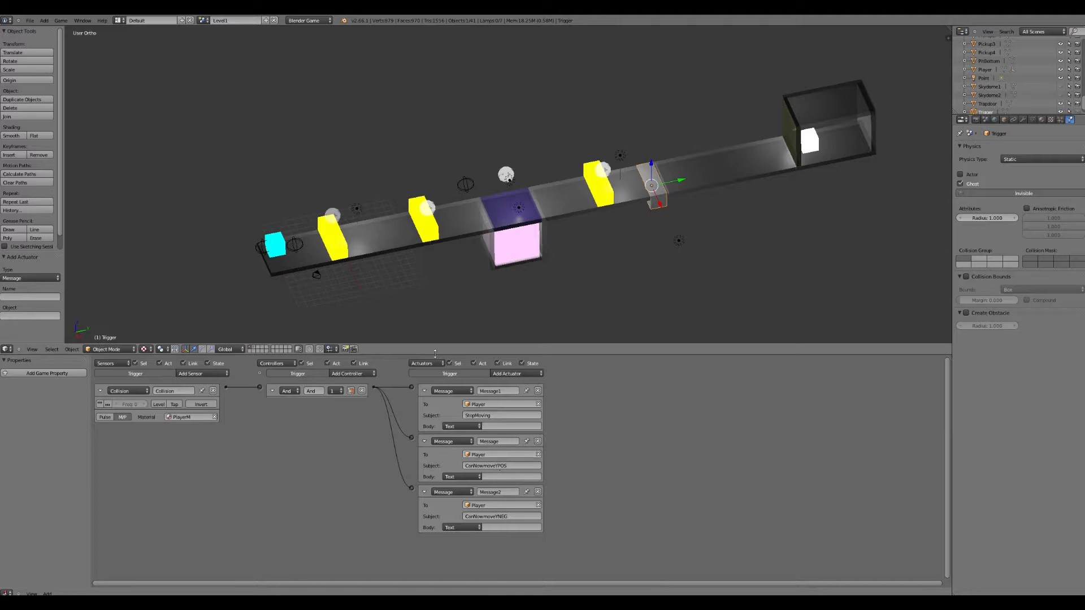
pyautogui.rightClick(280, 245)
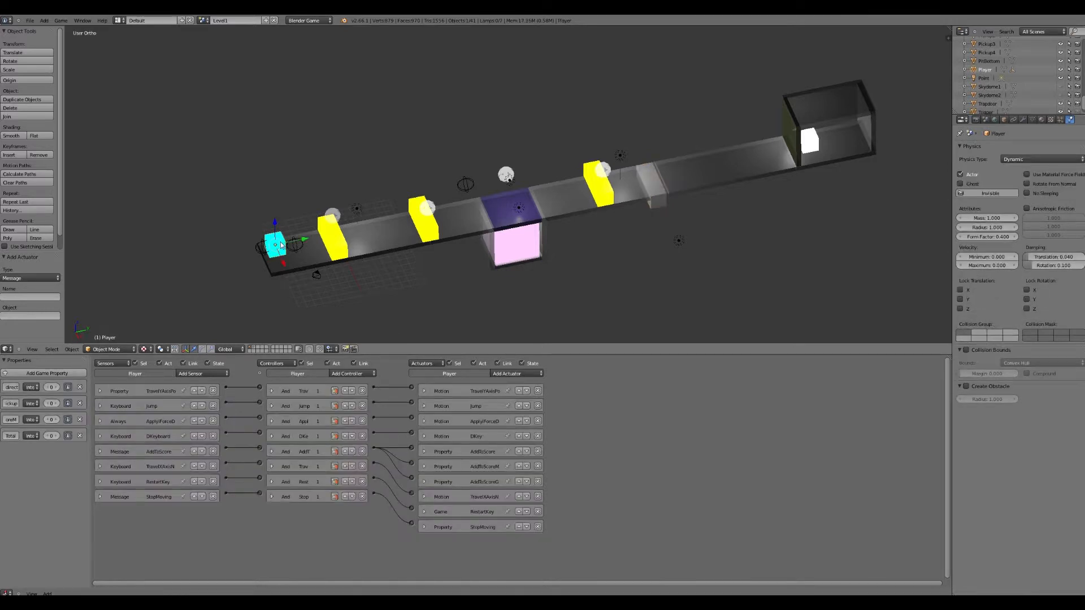
pyautogui.press('g')
pyautogui.press('y')
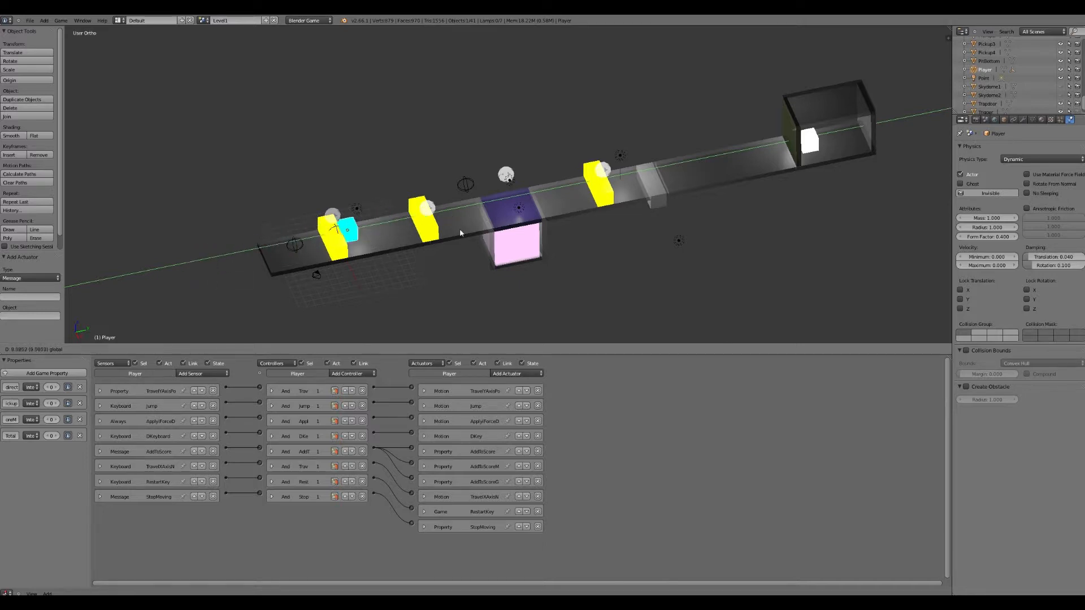
pyautogui.click(340, 252)
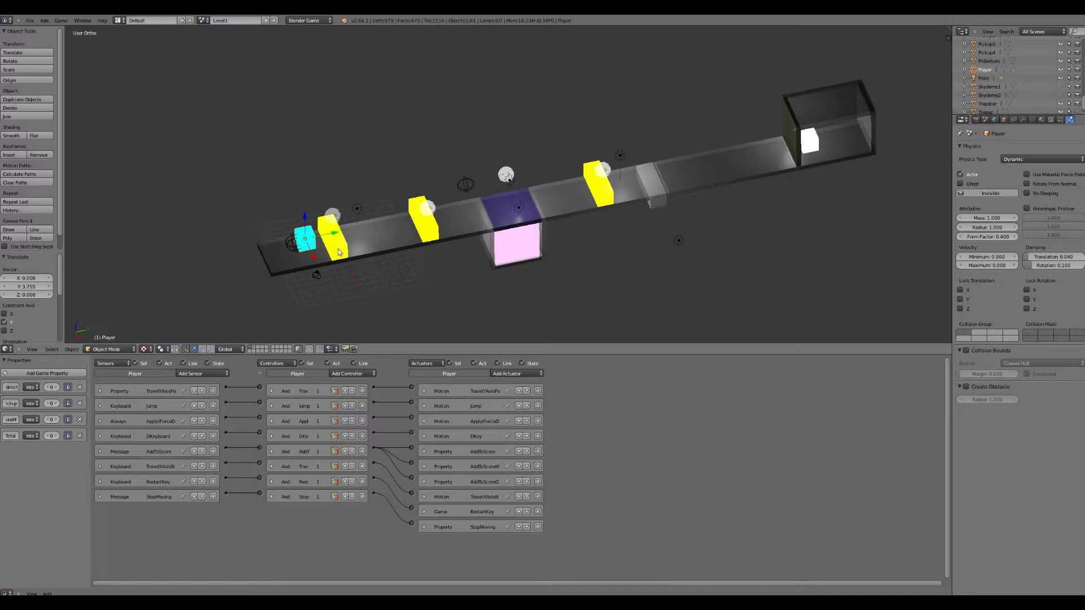
pyautogui.hotkey('ctrl', 'z')
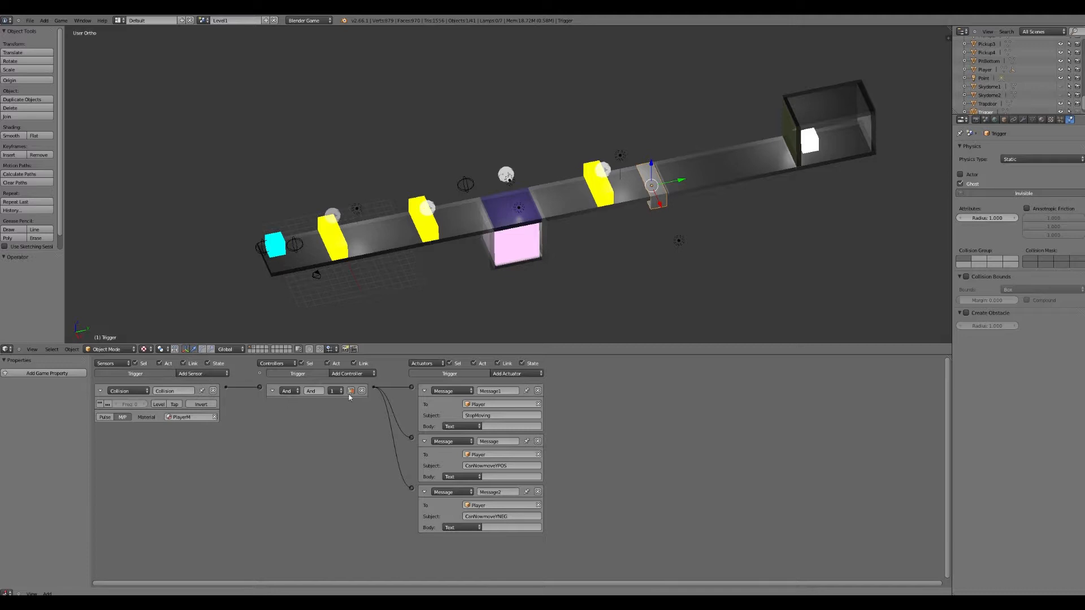
# Add a fourth Message actuator to the Trigger, addressed to Door1 with subject PlayerGoal, and link it to the And controller
pyautogui.click(518, 374)
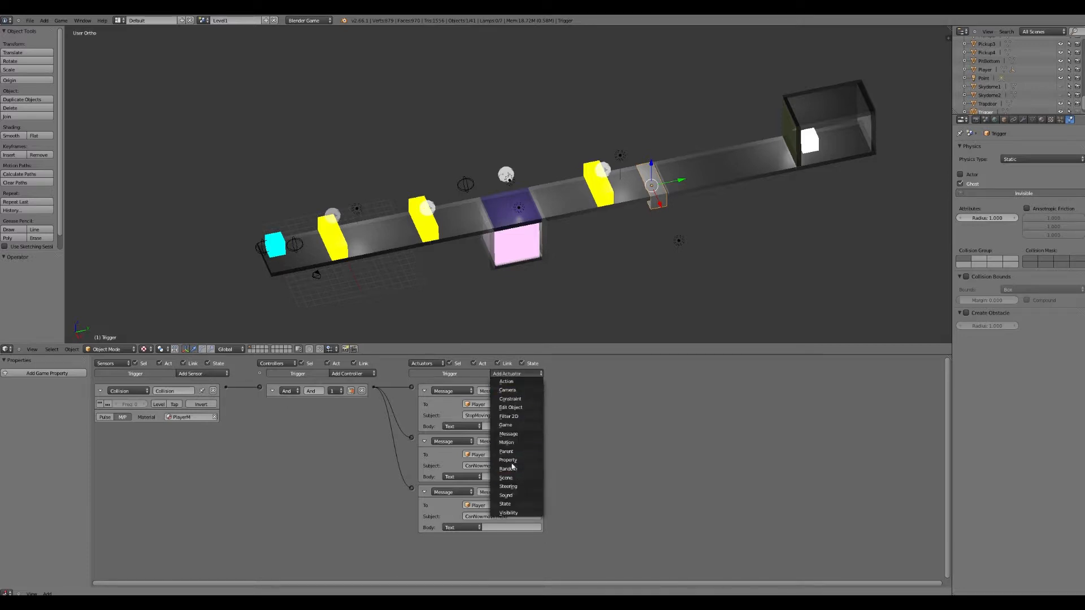
pyautogui.click(508, 433)
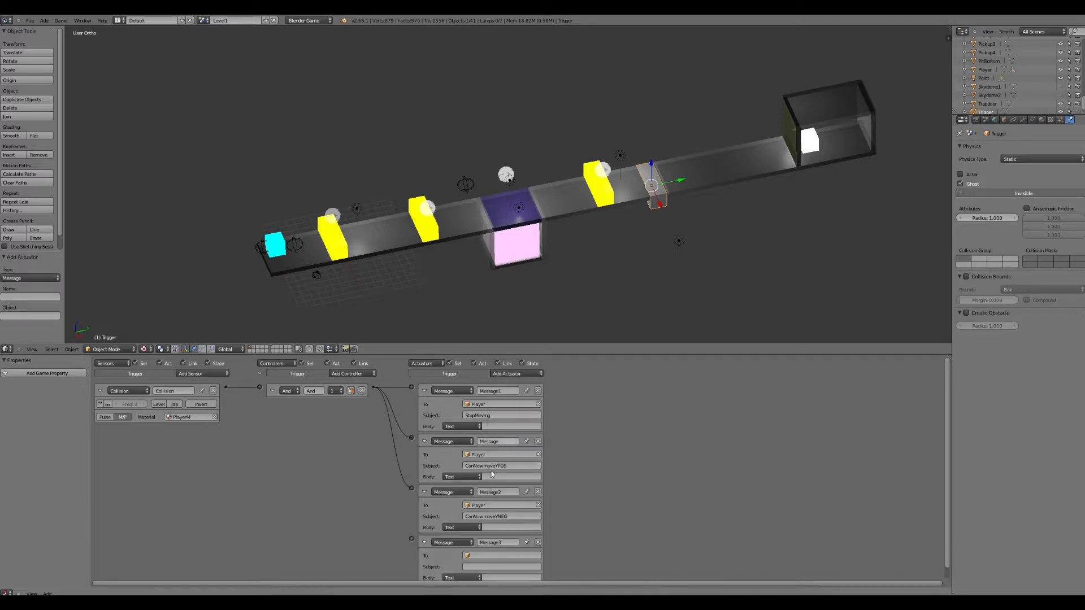
pyautogui.click(485, 556)
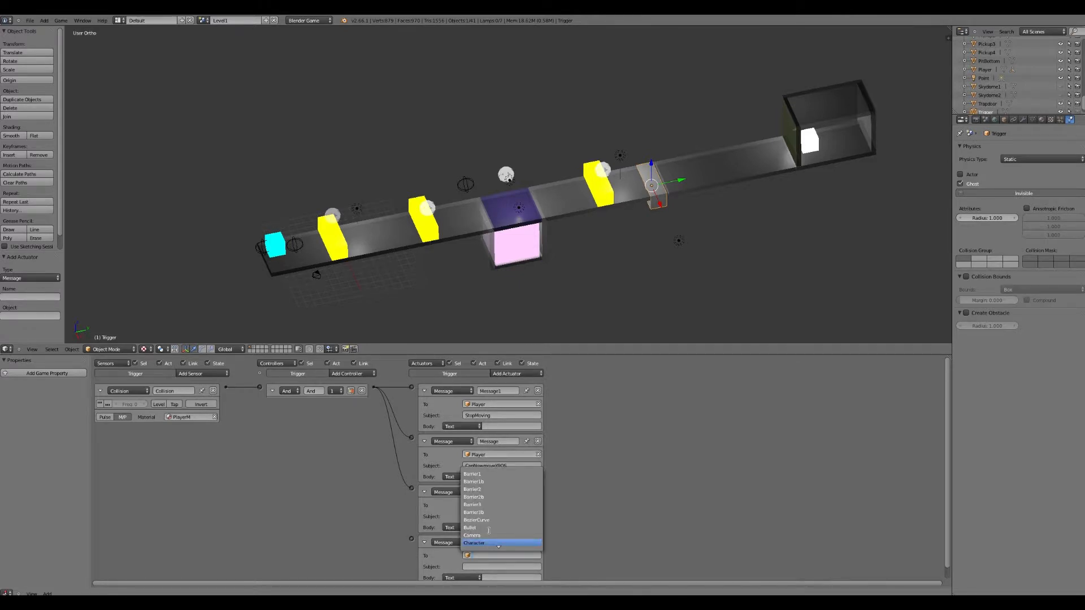
pyautogui.write('Door1')
pyautogui.click(470, 474)
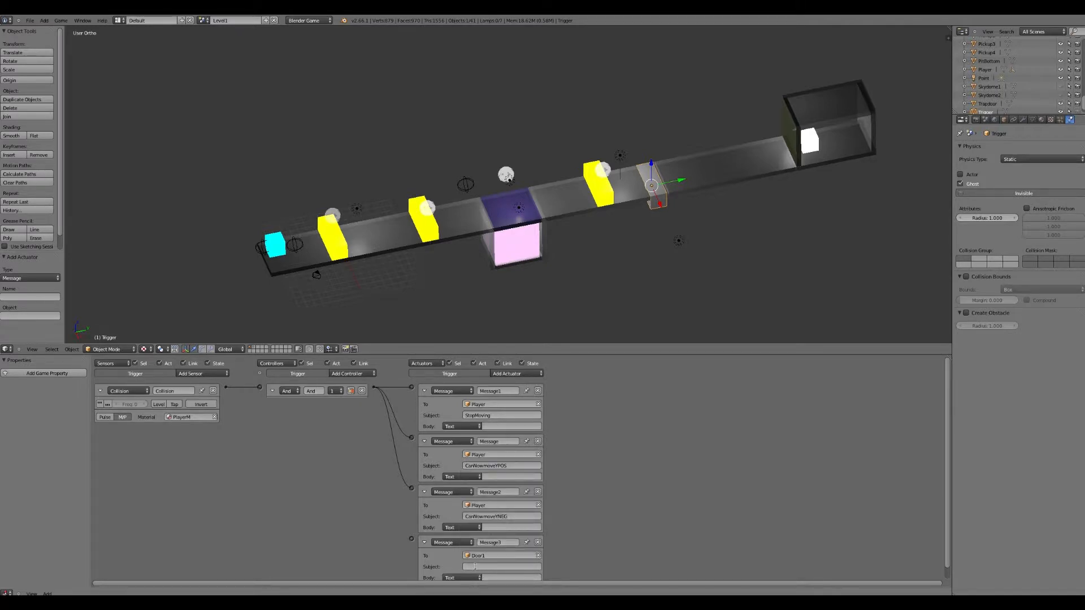
pyautogui.click(475, 567)
pyautogui.moveTo(412, 538); pyautogui.dragTo(374, 388)
pyautogui.scroll(-2, 949, 407)
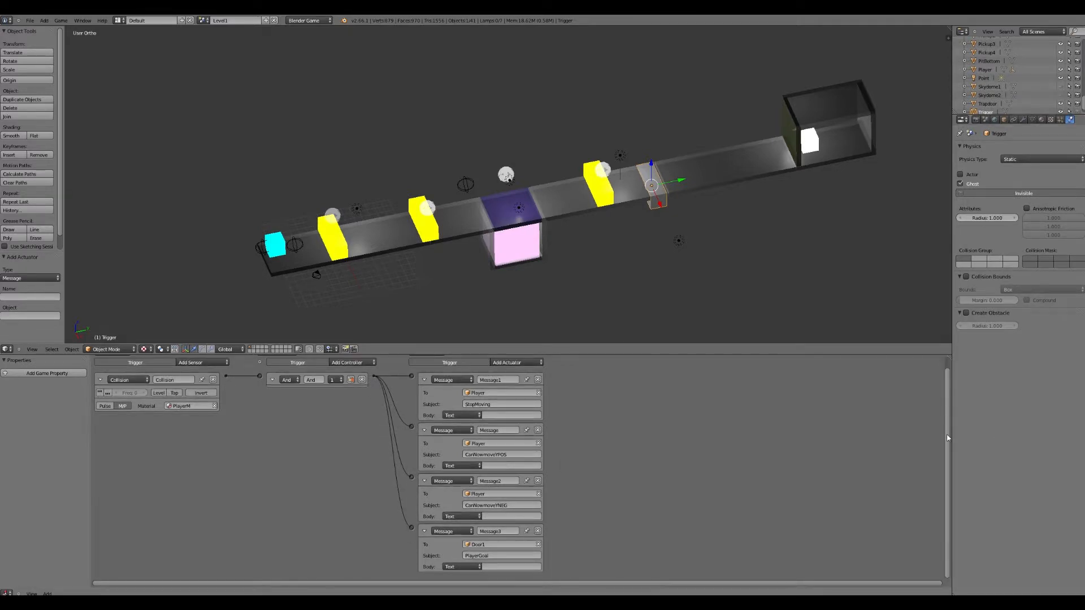
# Add an Edit Object actuator set to End Object to the Trigger, link it to the And controller, and save the file
pyautogui.click(518, 363)
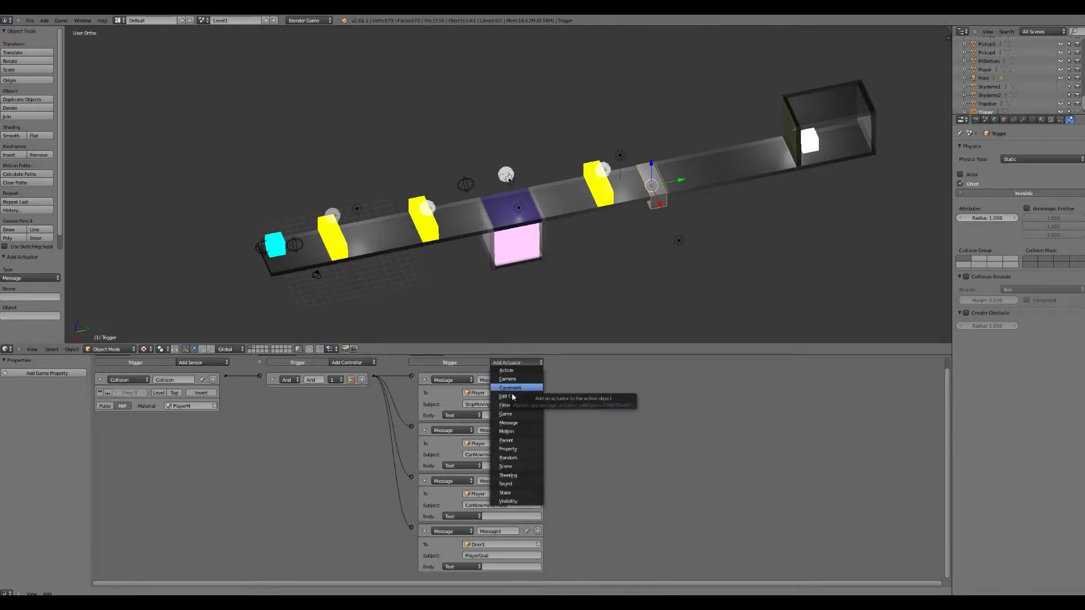
pyautogui.click(511, 397)
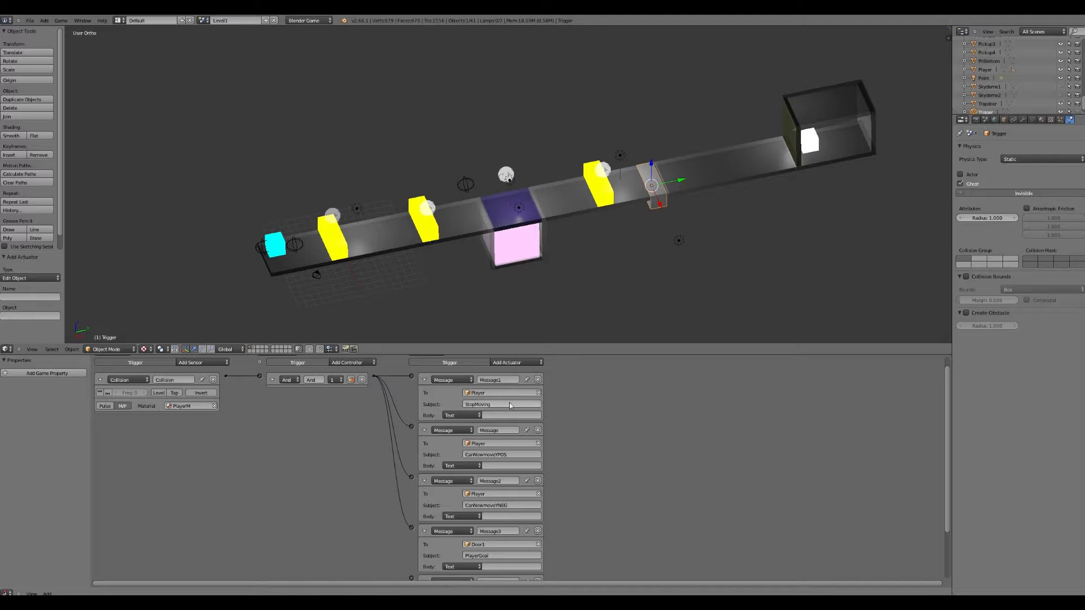
pyautogui.moveTo(376, 377); pyautogui.dragTo(411, 578)
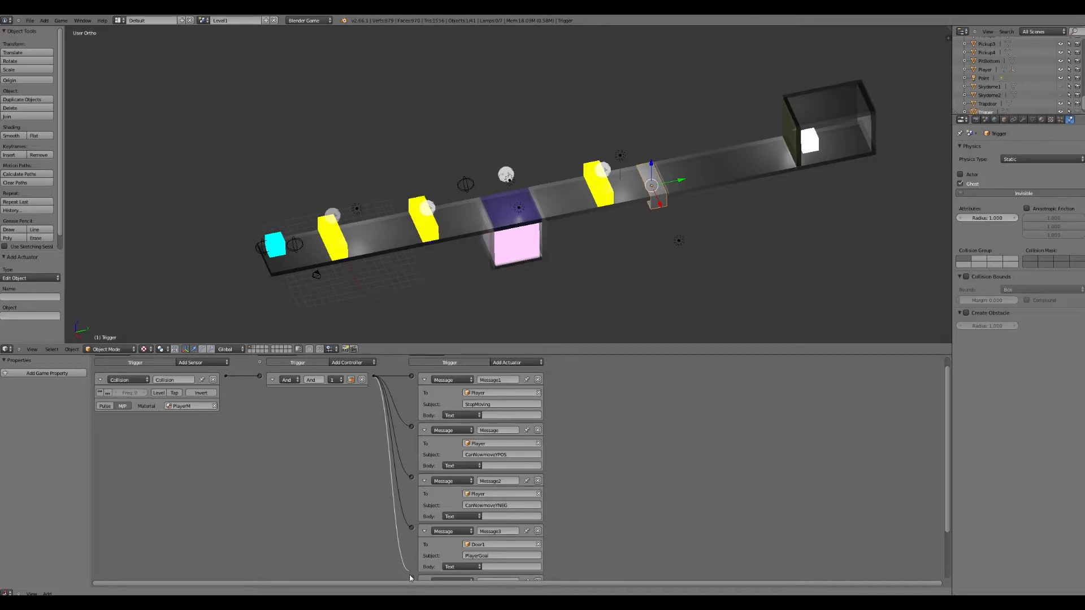
pyautogui.moveTo(948, 428); pyautogui.dragTo(948, 465)
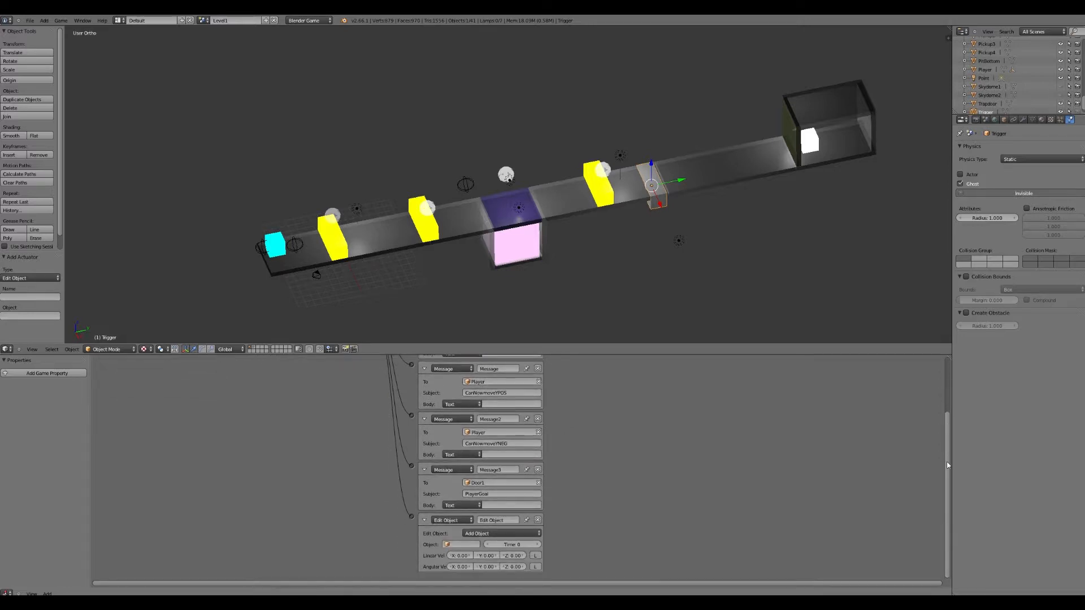
pyautogui.click(481, 535)
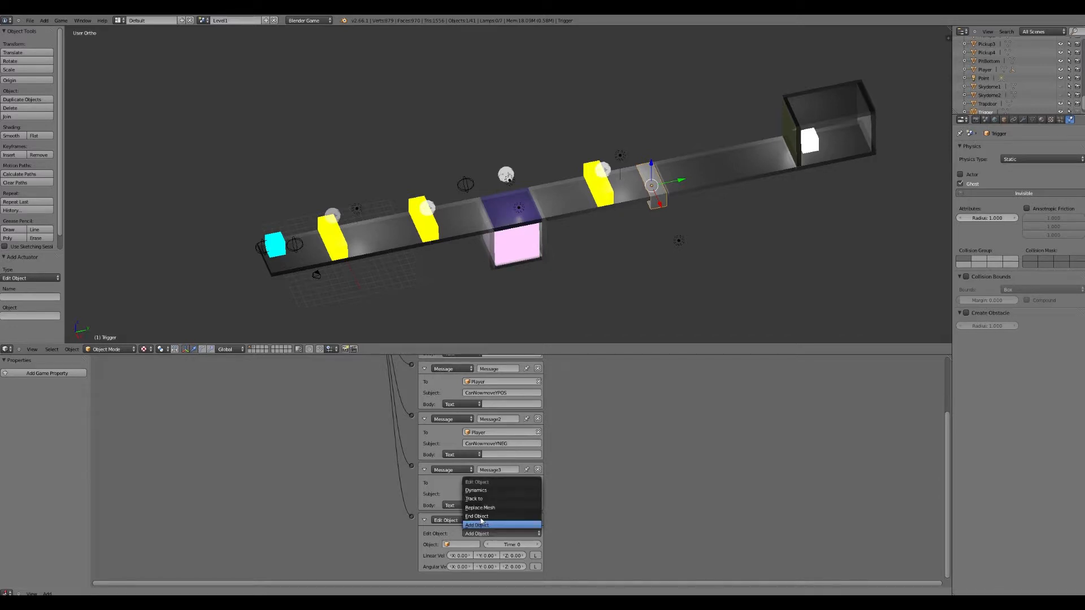
pyautogui.click(489, 516)
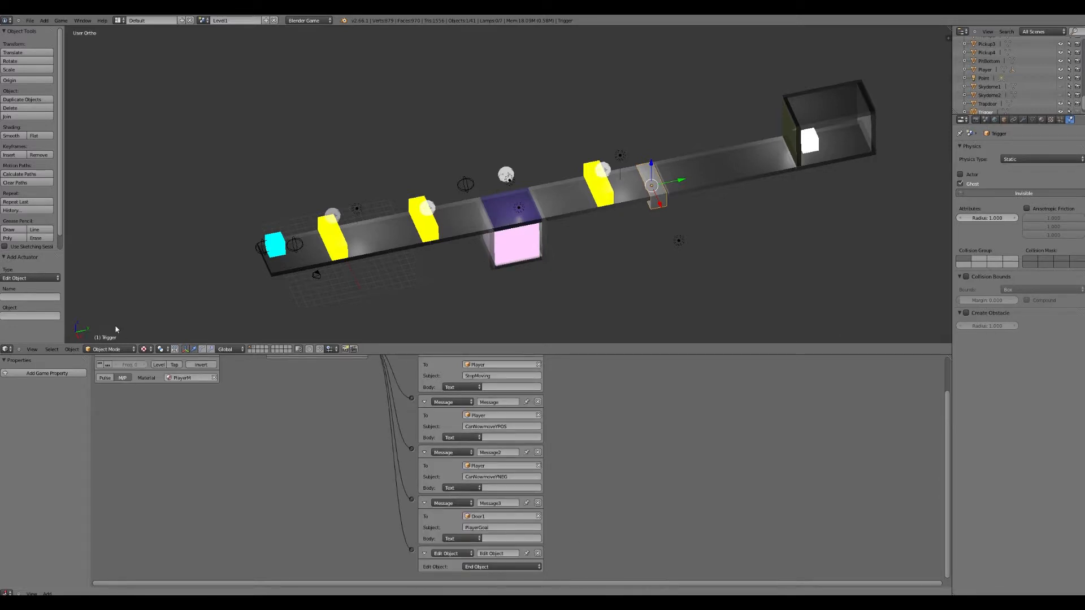
pyautogui.click(30, 21)
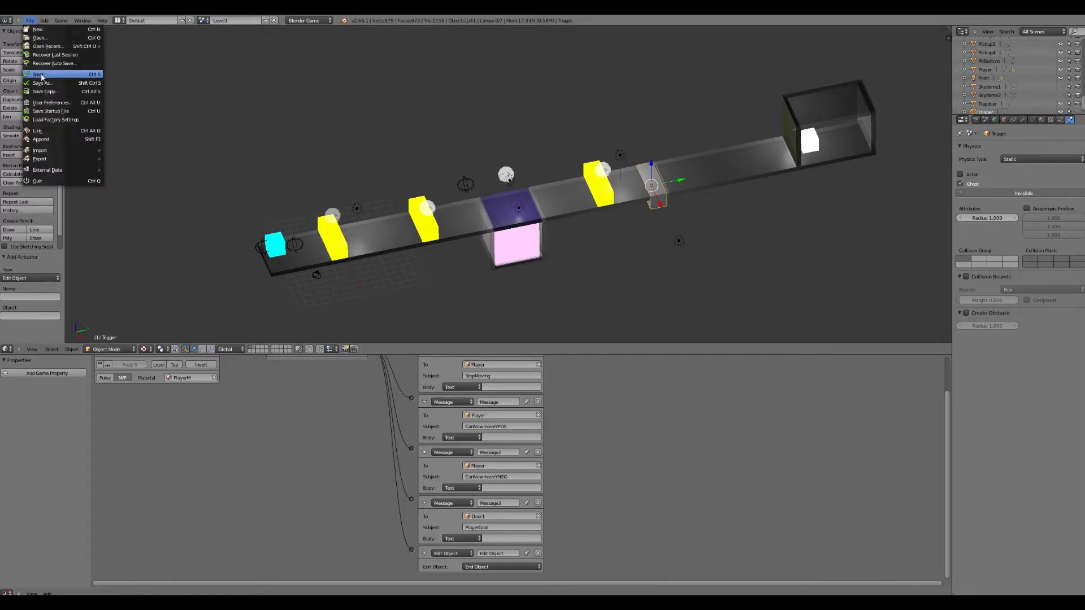
pyautogui.click(41, 75)
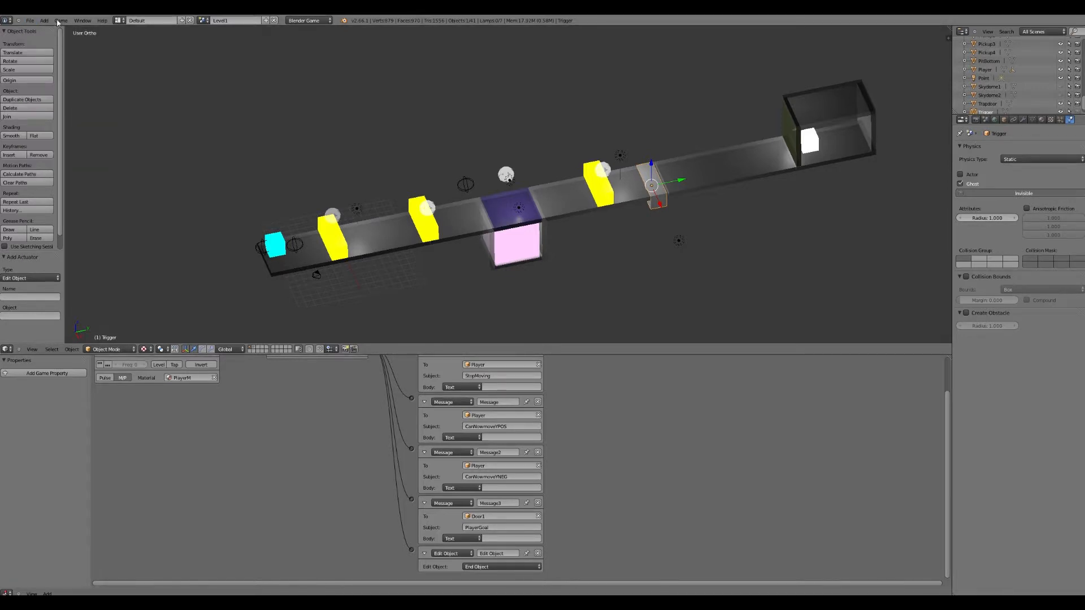
# Add a cube mesh to the level
pyautogui.click(45, 21)
pyautogui.rightClick(782, 129)
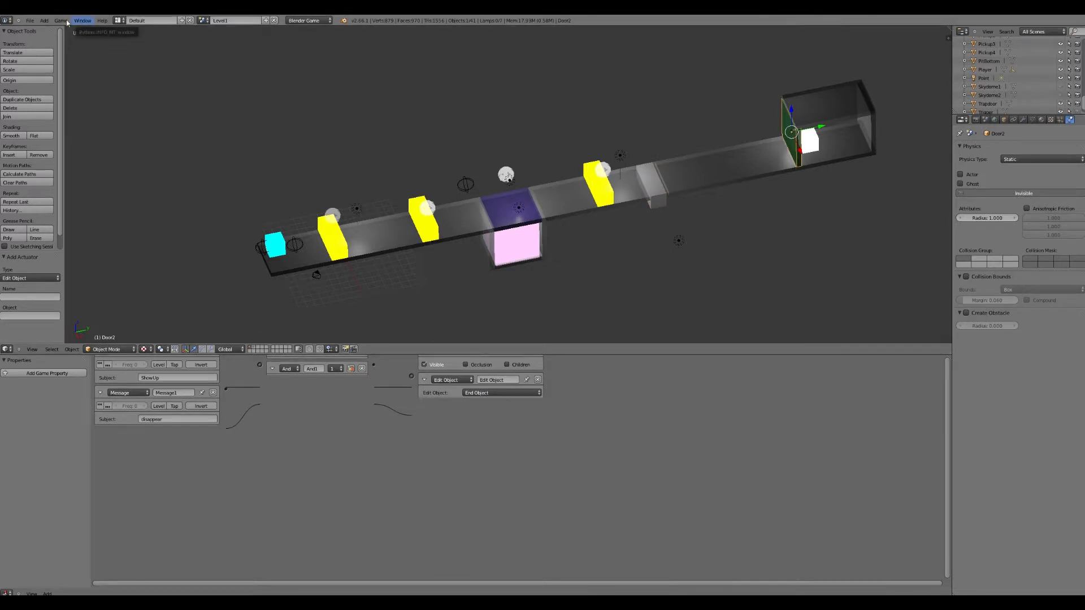
pyautogui.click(45, 21)
pyautogui.moveTo(56, 29)
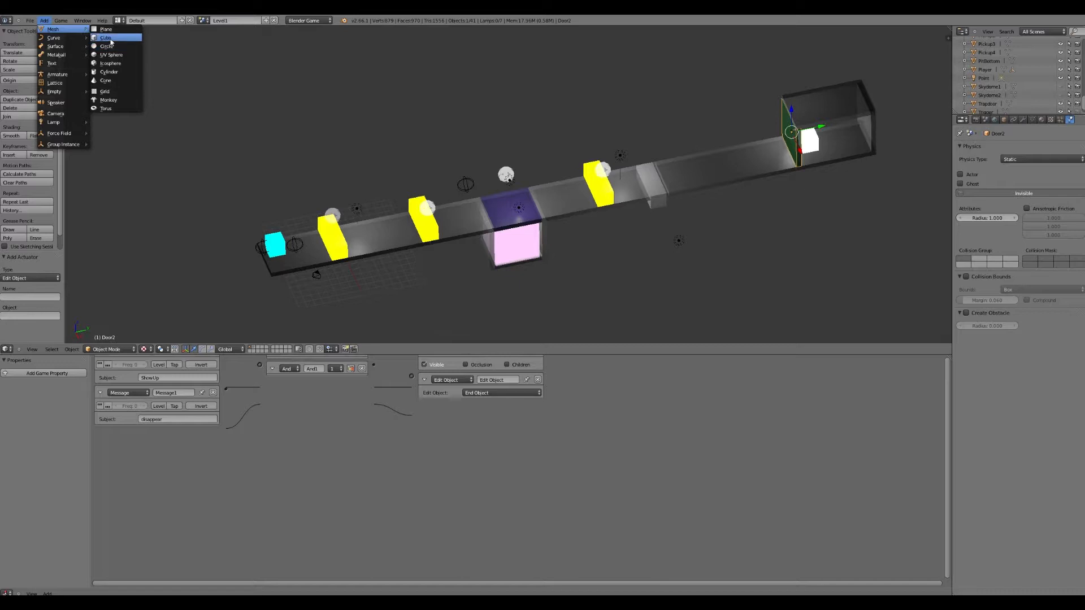
pyautogui.click(108, 38)
# Move the new cube along all three axes onto the walkway between the Trigger and Door2, at about Z 1.55
pyautogui.press('g')
pyautogui.press('z')
pyautogui.press('y')
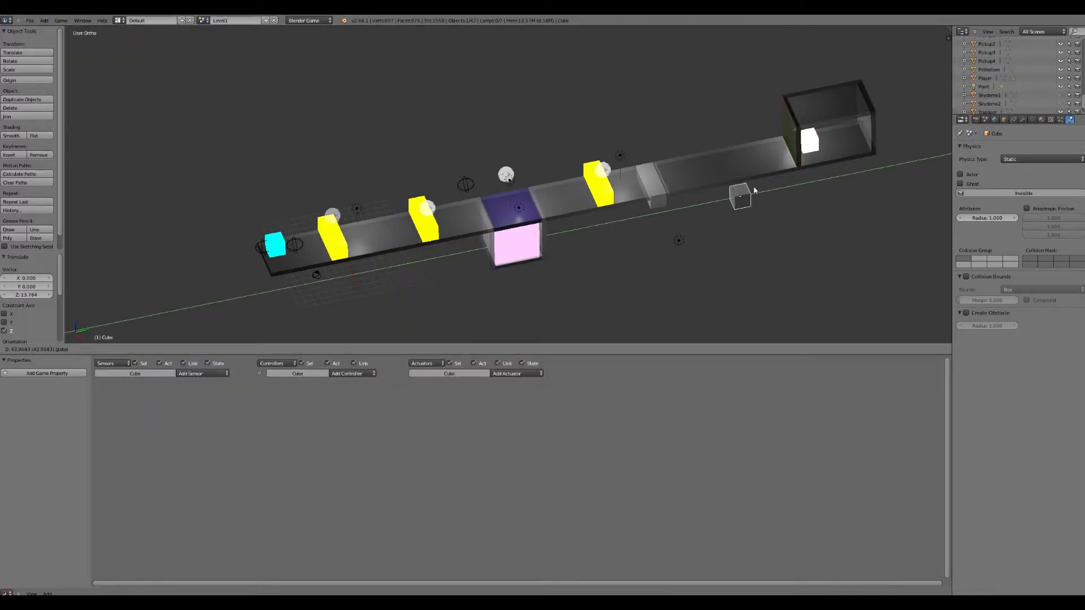
pyautogui.press('z')
pyautogui.press('x')
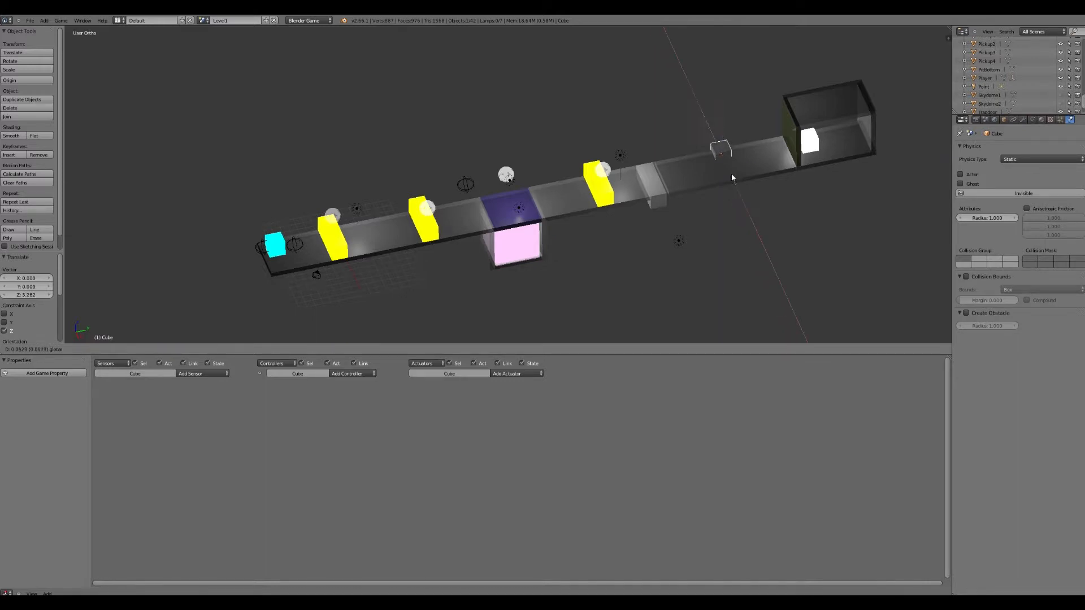
pyautogui.click(734, 185)
pyautogui.press('g')
pyautogui.press('z')
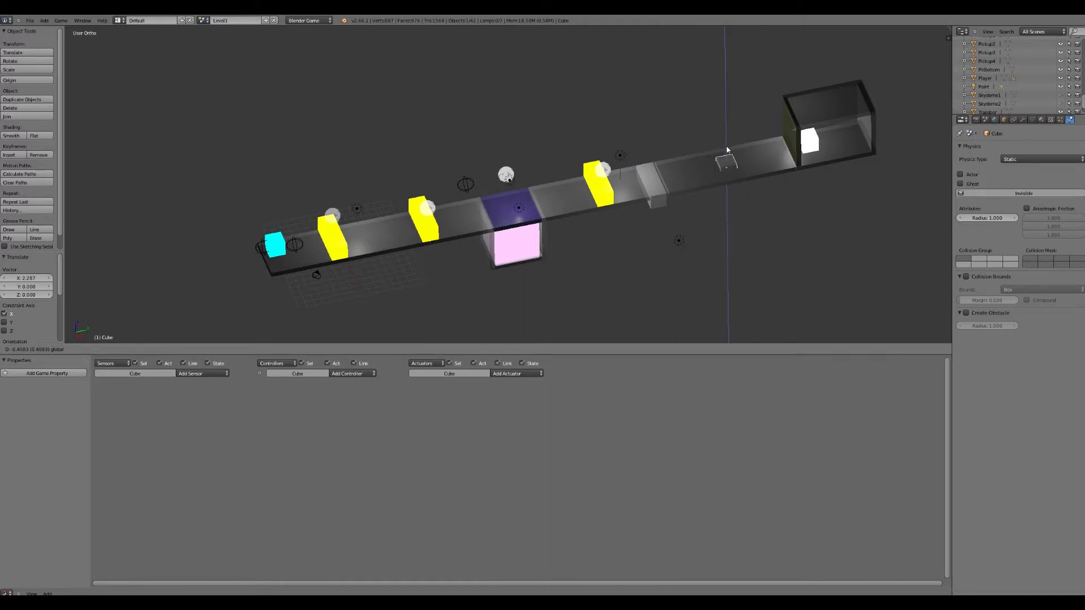
# Give the new cube a new material with a bright green diffuse color
pyautogui.click(995, 125)
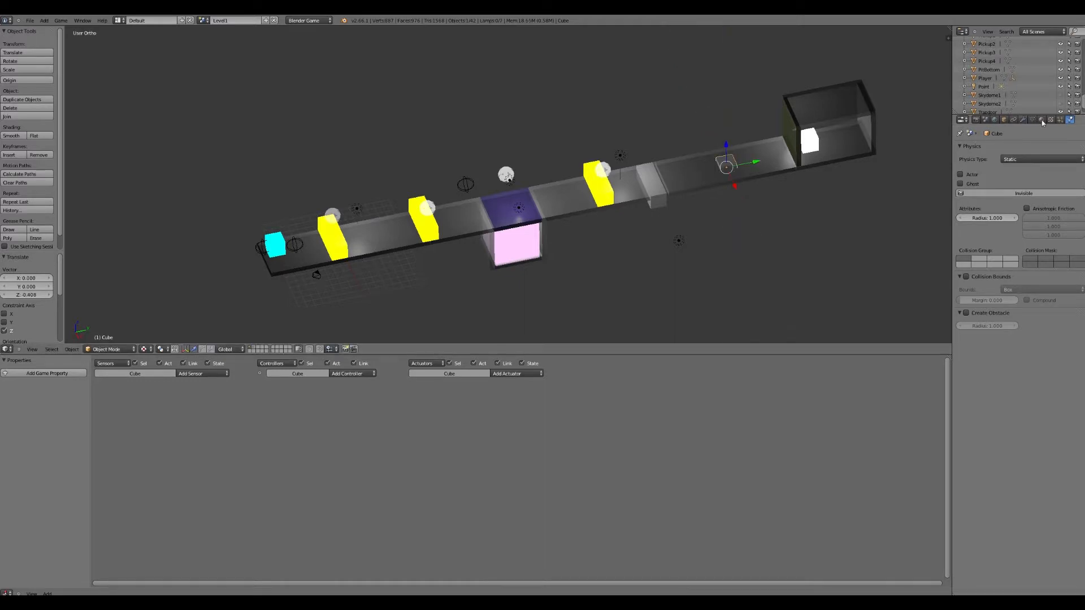
pyautogui.click(1041, 119)
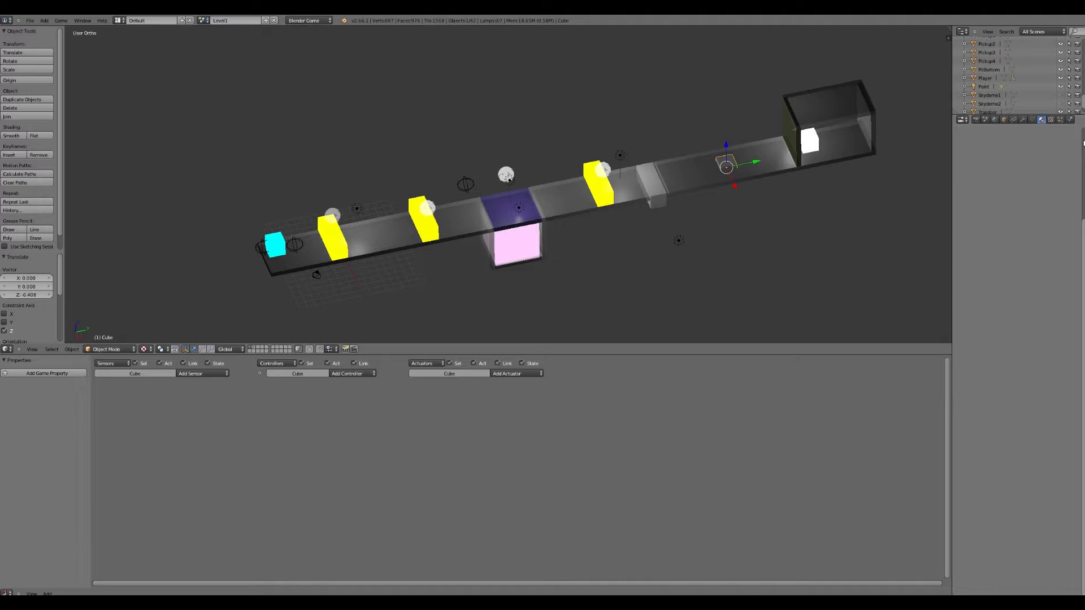
pyautogui.click(1006, 177)
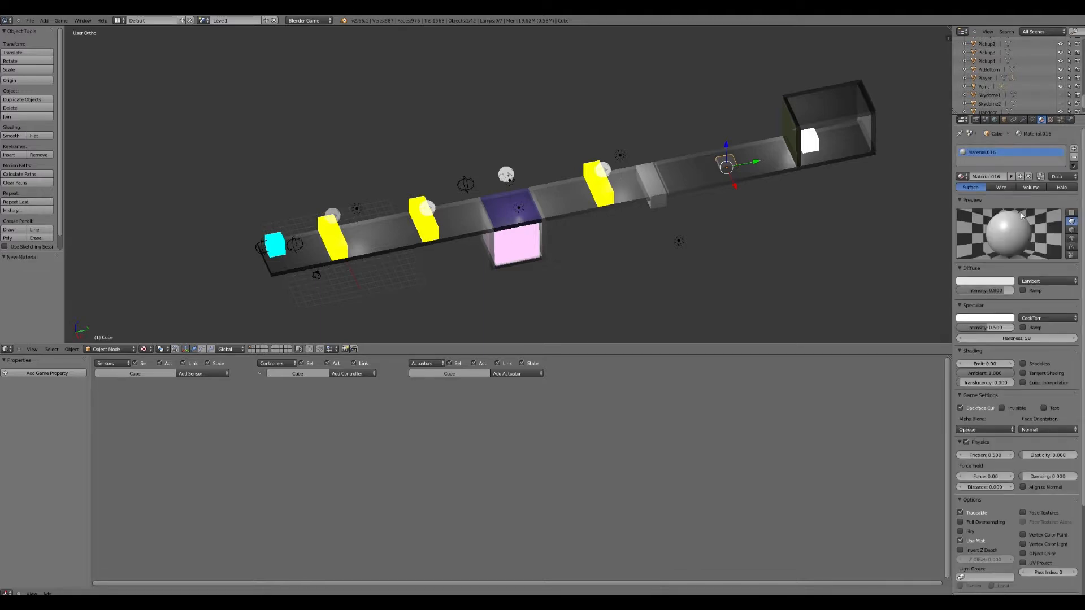
pyautogui.click(985, 281)
pyautogui.click(954, 182)
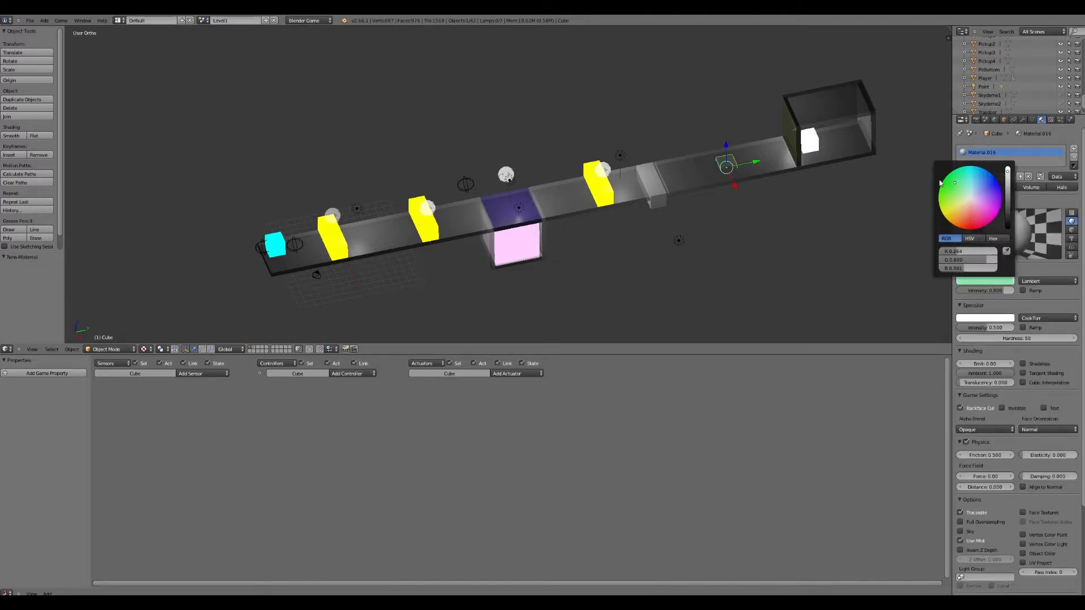
pyautogui.click(940, 183)
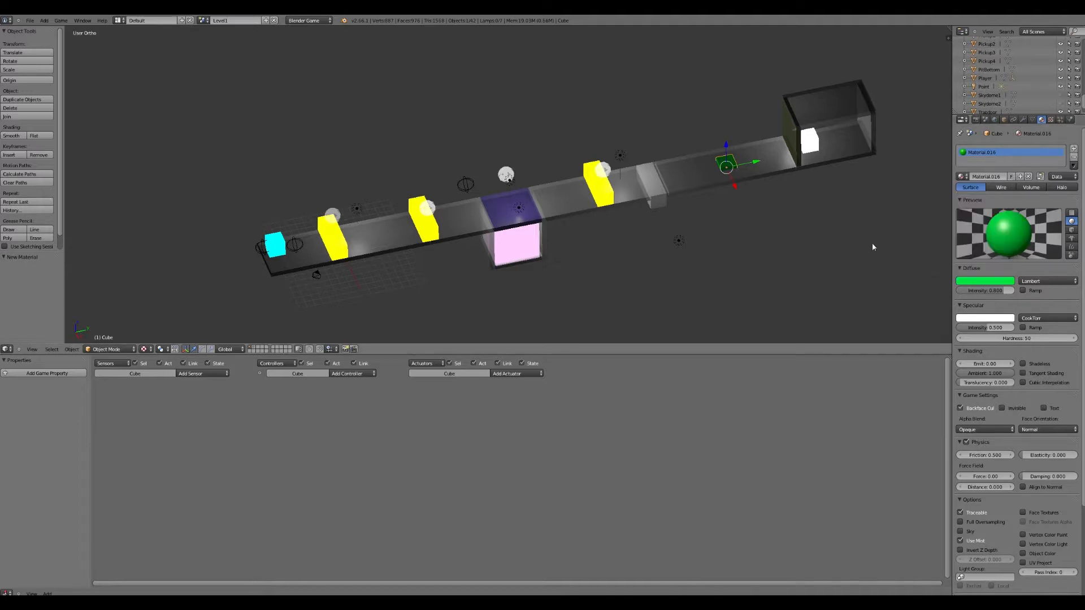
# Rename the green cube as Button
pyautogui.click(1004, 119)
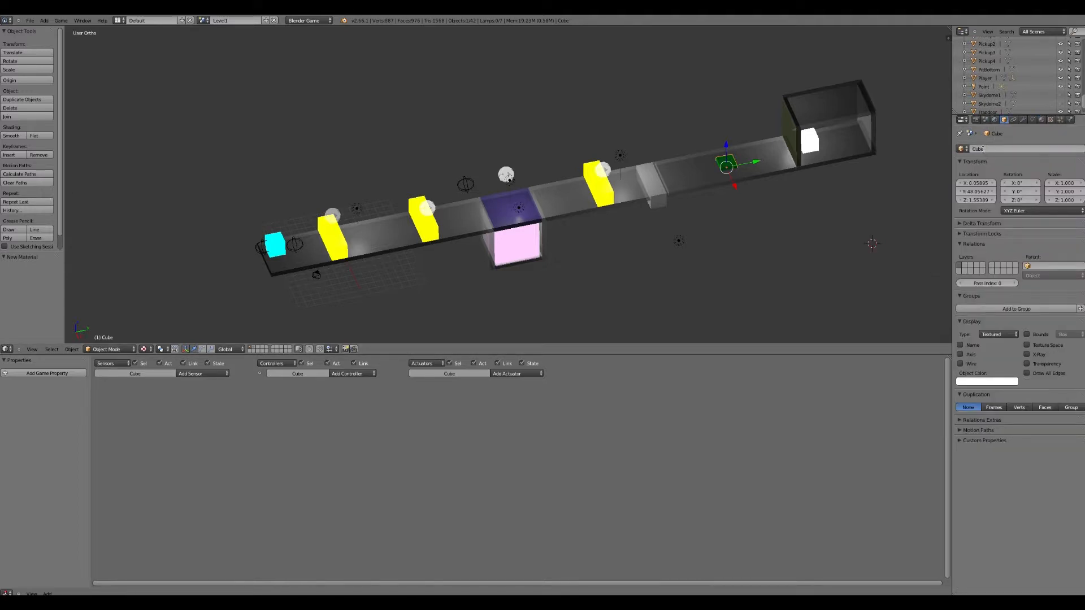
pyautogui.click(983, 149)
pyautogui.write('Butt')
pyautogui.write('on')
pyautogui.press('Return')
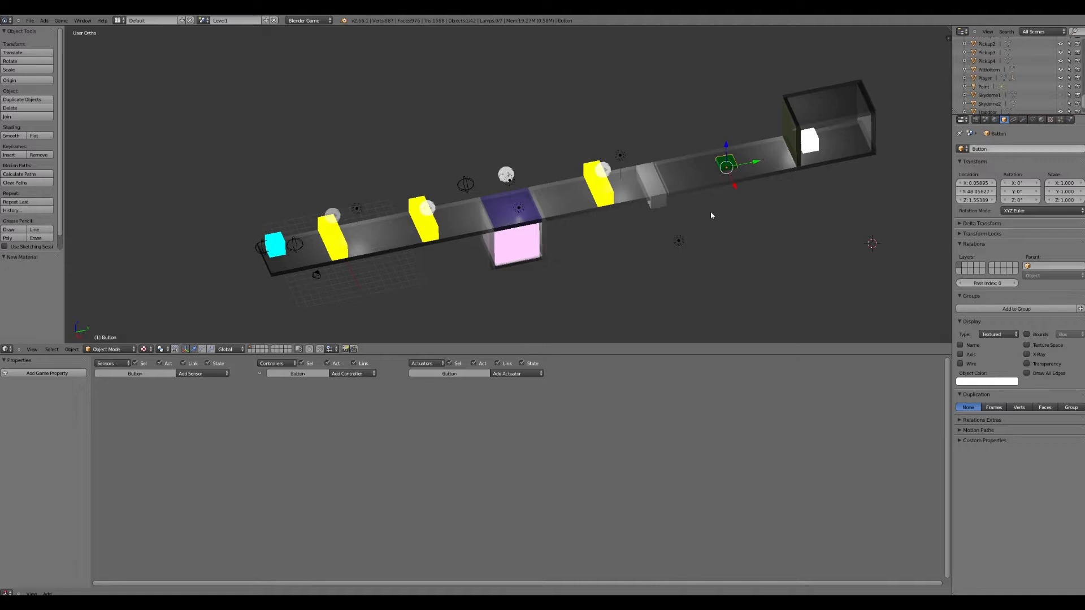
# Add a Collision sensor to the Button that detects the material PlayerM
pyautogui.click(202, 373)
pyautogui.click(205, 400)
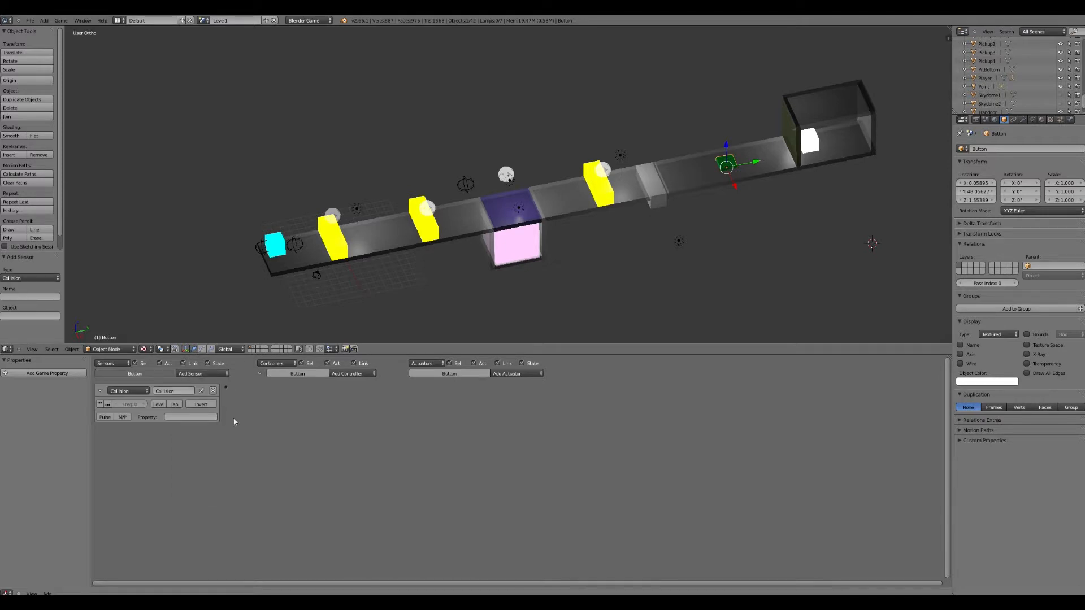
pyautogui.scroll(2, 235, 422)
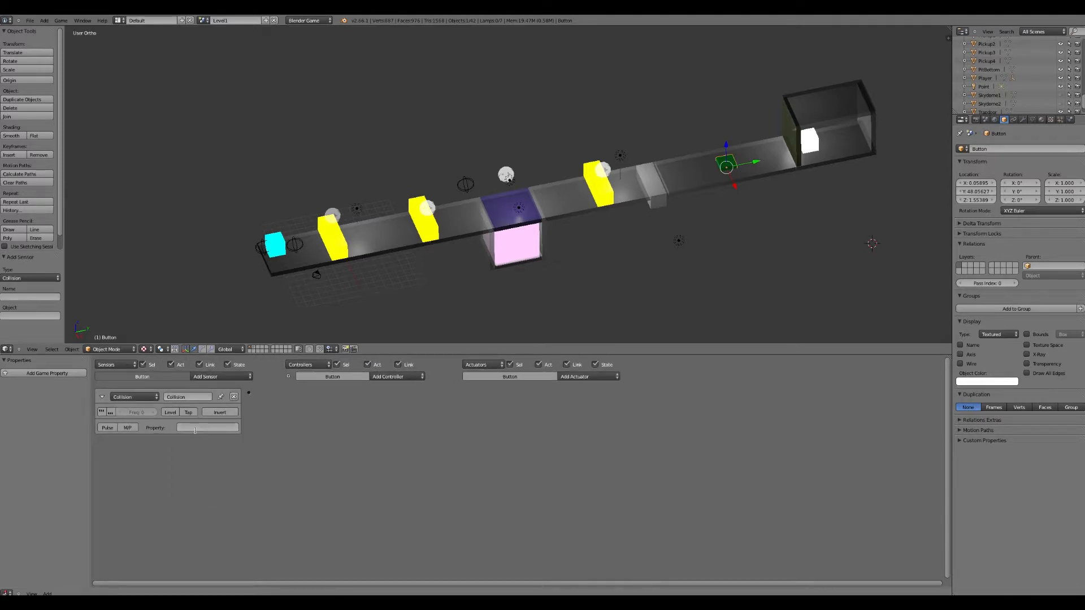
pyautogui.write('p')
pyautogui.click(128, 428)
pyautogui.click(194, 428)
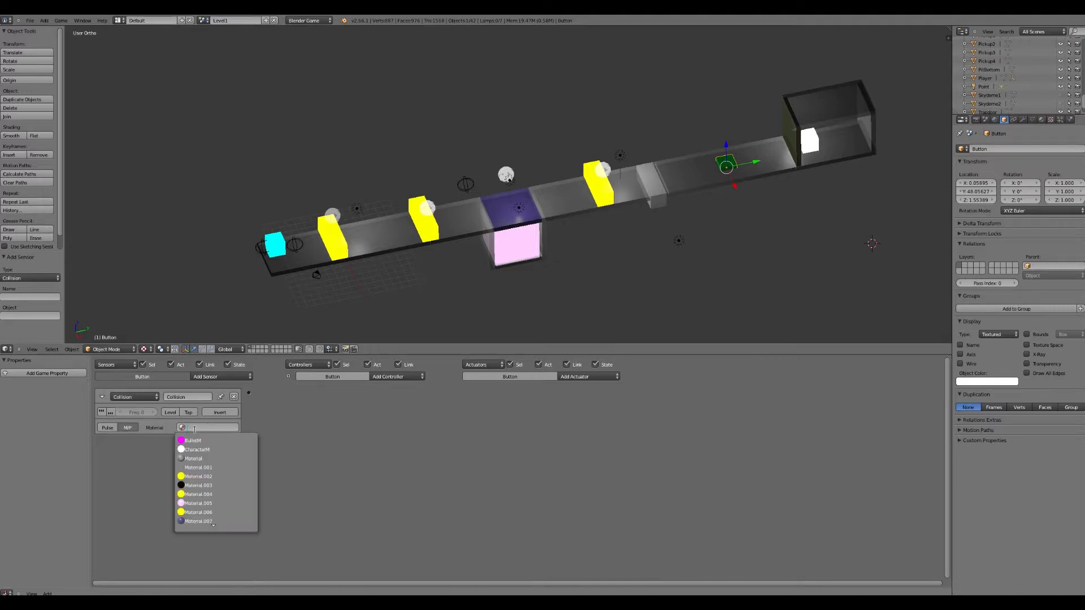
pyautogui.write('pl')
pyautogui.click(192, 440)
# Add an And controller and two Message actuators to the Button
pyautogui.click(393, 376)
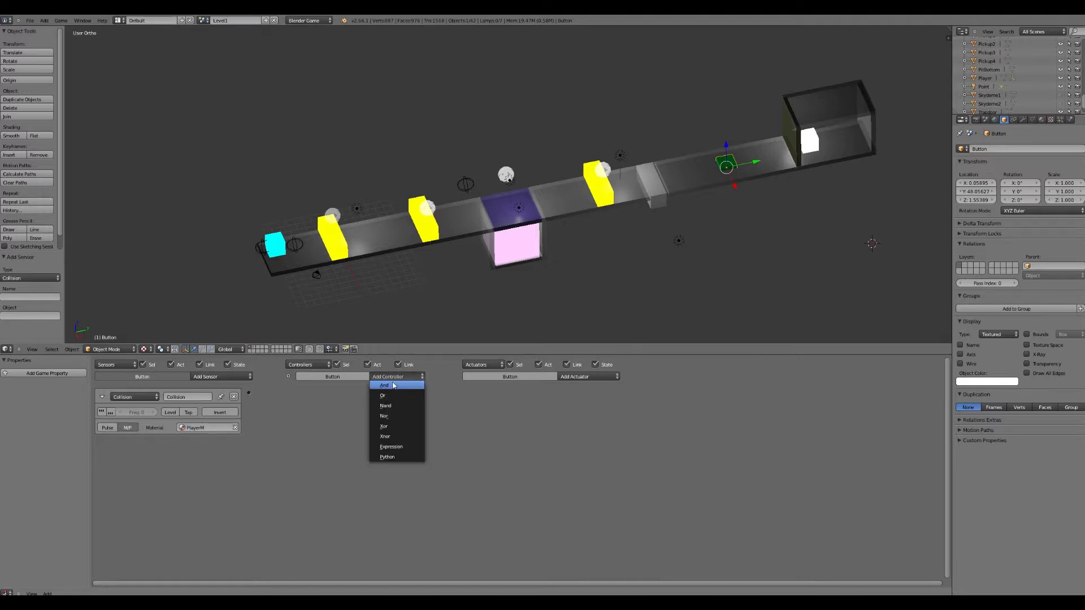
pyautogui.click(394, 385)
pyautogui.click(585, 376)
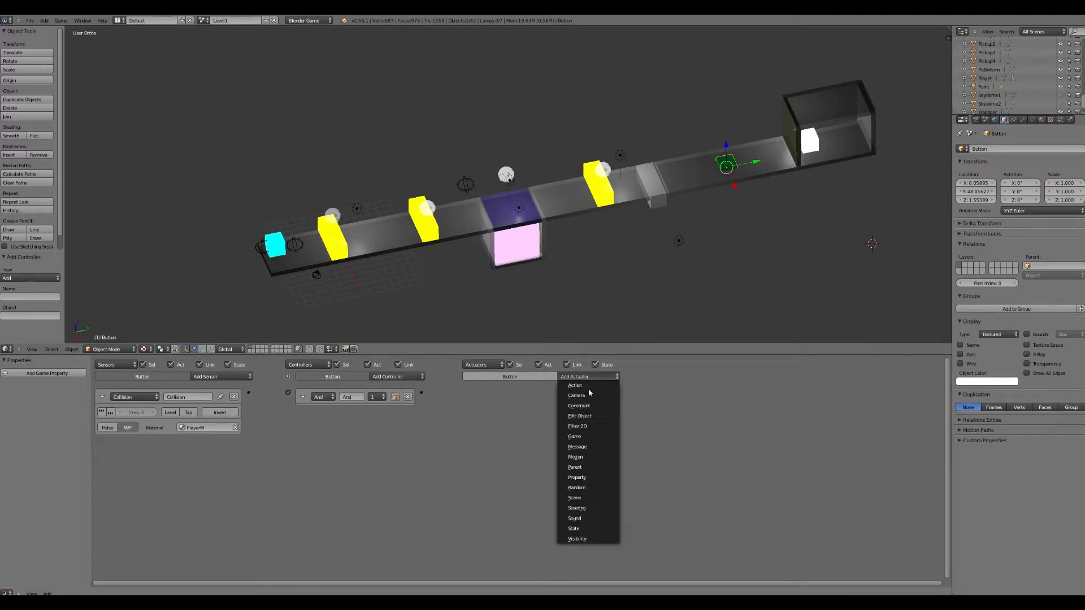
pyautogui.click(585, 447)
pyautogui.click(582, 376)
pyautogui.click(584, 447)
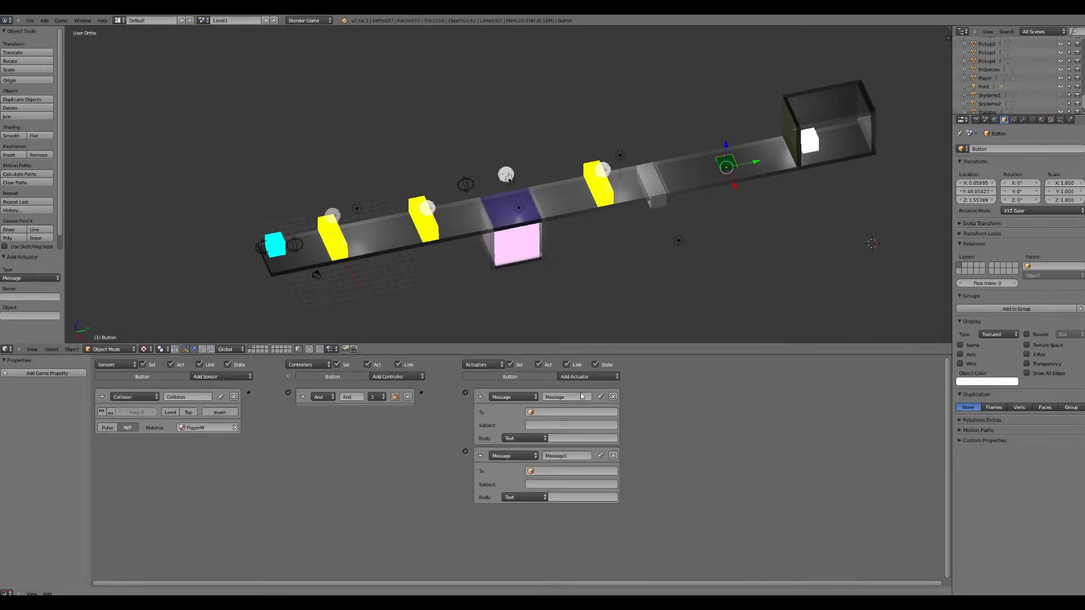
# Add an Edit Object actuator to the Button and set it to End Object
pyautogui.click(578, 379)
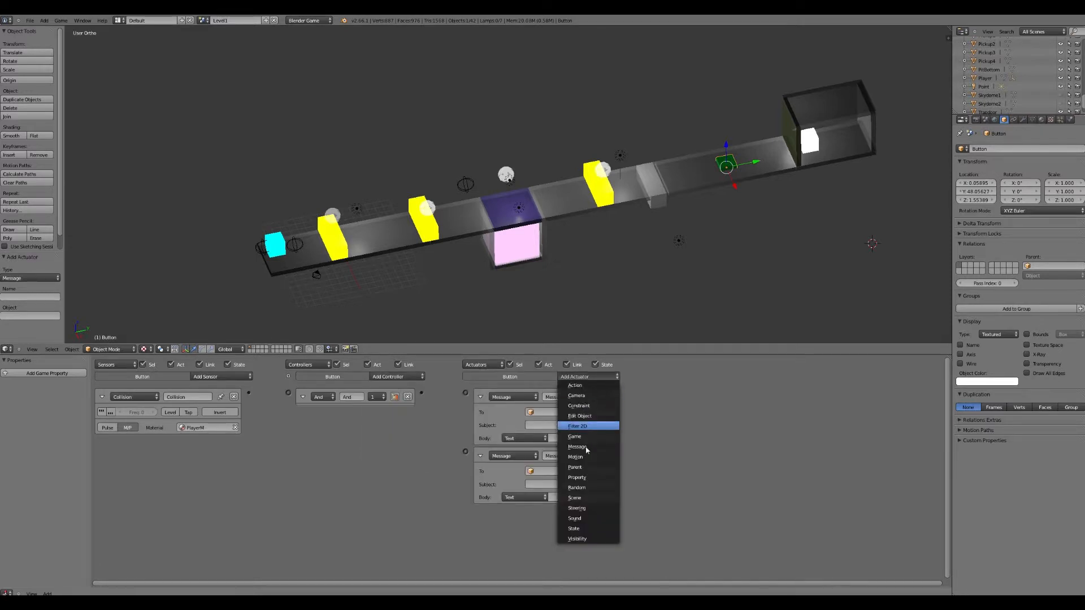
pyautogui.click(582, 418)
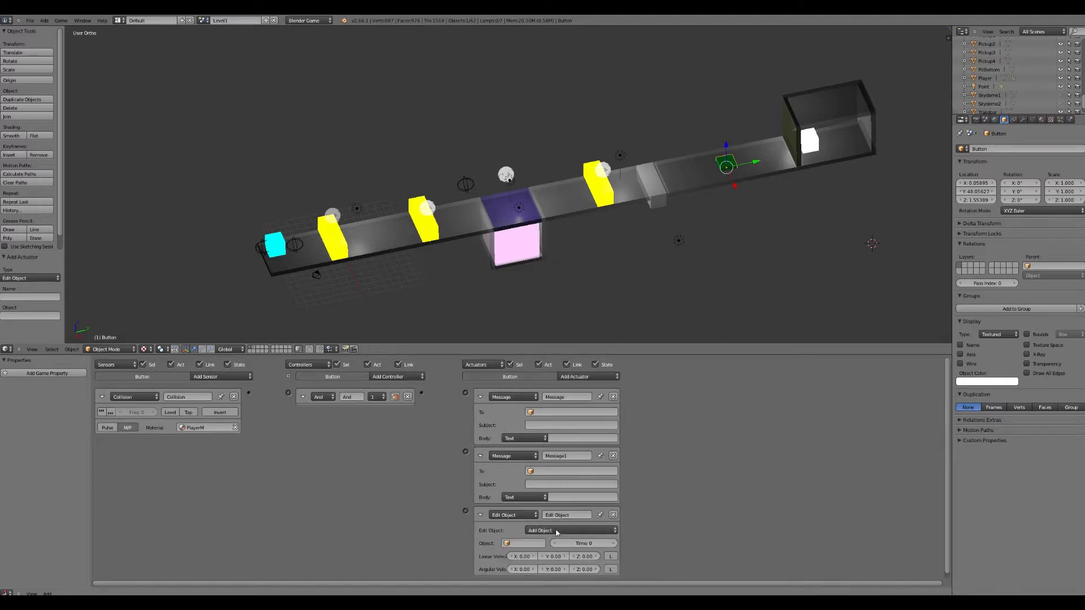
pyautogui.click(552, 530)
pyautogui.click(542, 511)
# Link the Button's Collision sensor to the And controller and the controller to all three actuators
pyautogui.moveTo(466, 392); pyautogui.dragTo(420, 394)
pyautogui.moveTo(288, 393); pyautogui.dragTo(248, 393)
pyautogui.moveTo(422, 392); pyautogui.dragTo(465, 511)
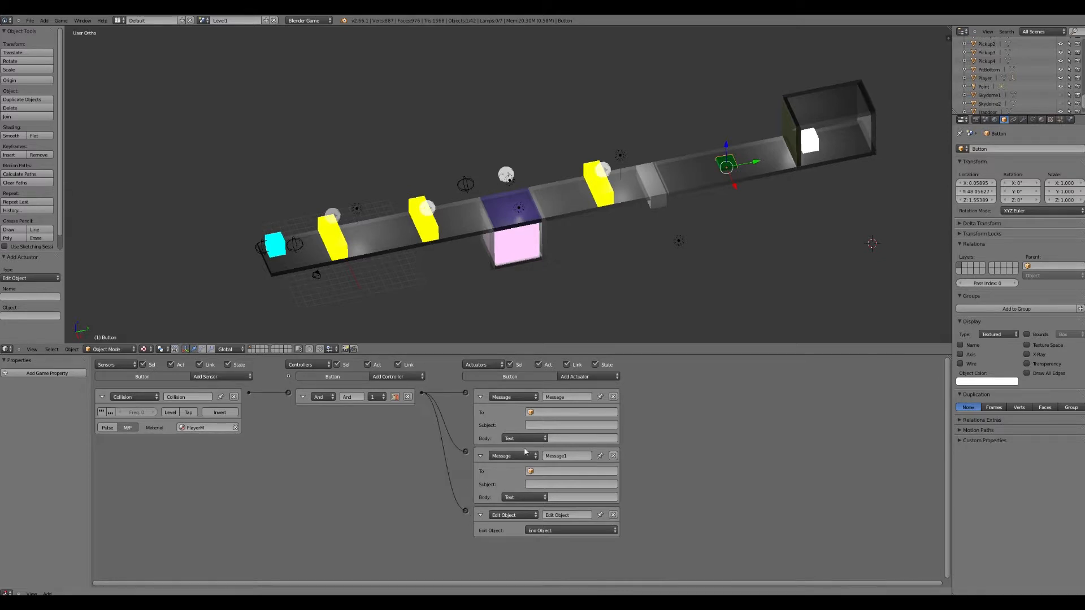
# Address the Button's first Message actuator to Character with the subject GoActivate
pyautogui.click(541, 412)
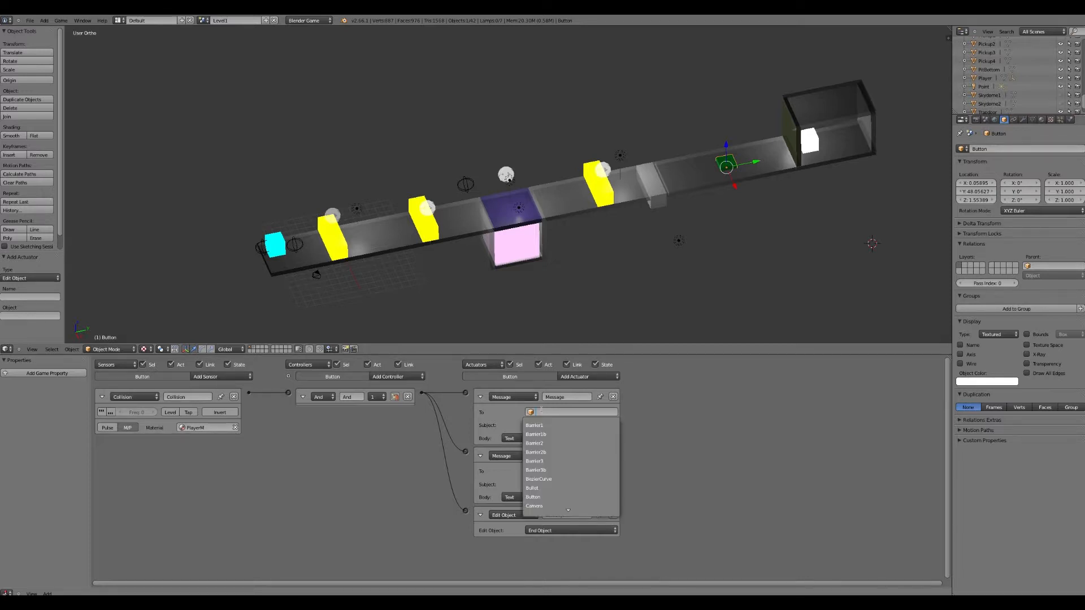
pyautogui.write('char')
pyautogui.click(535, 425)
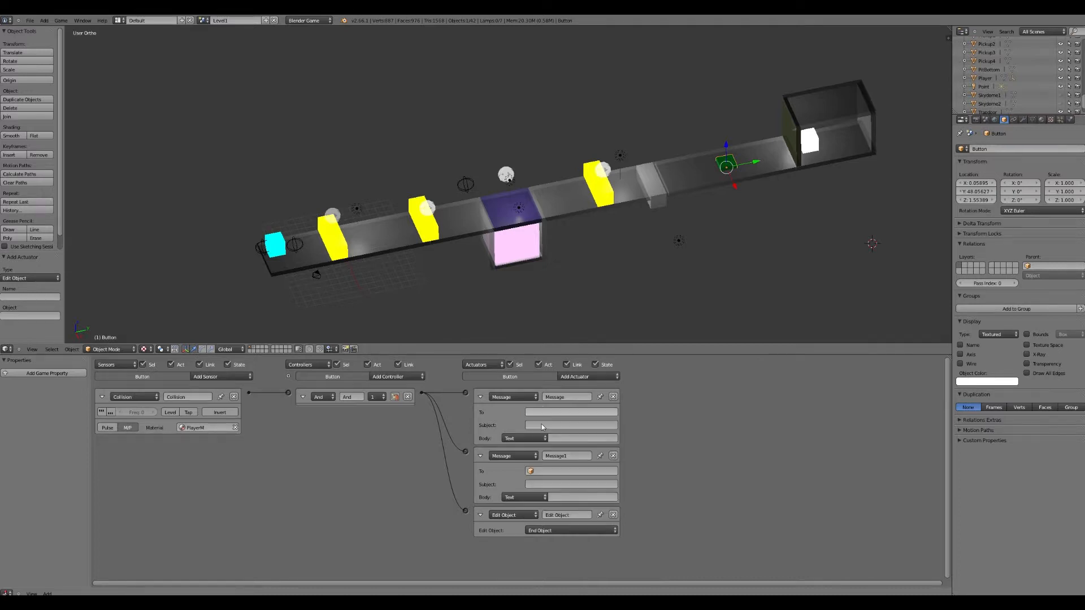
pyautogui.click(535, 426)
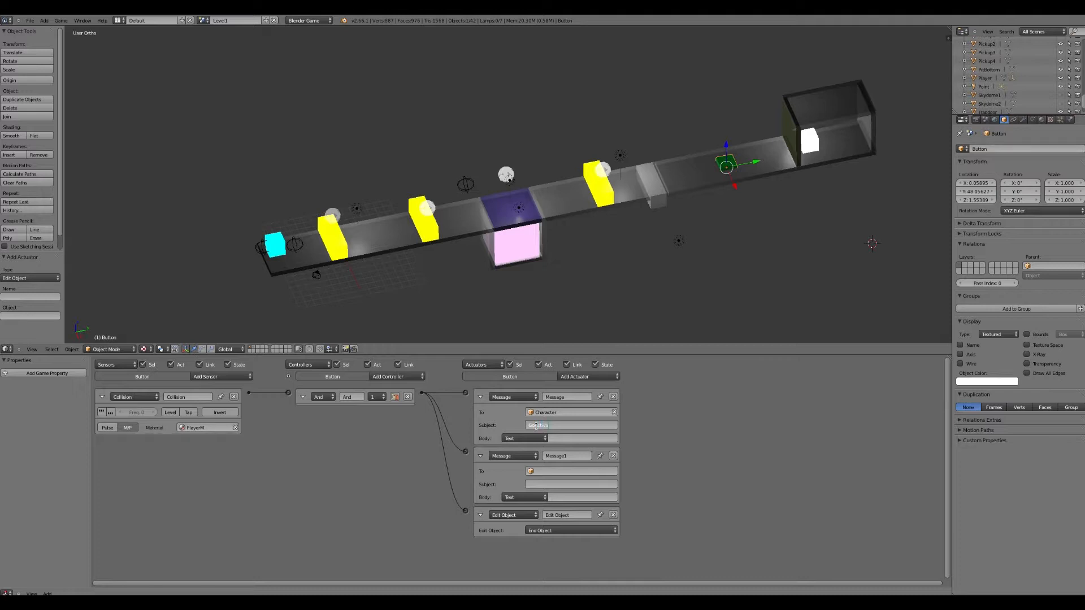
pyautogui.write('GoActivate')
pyautogui.press('Return')
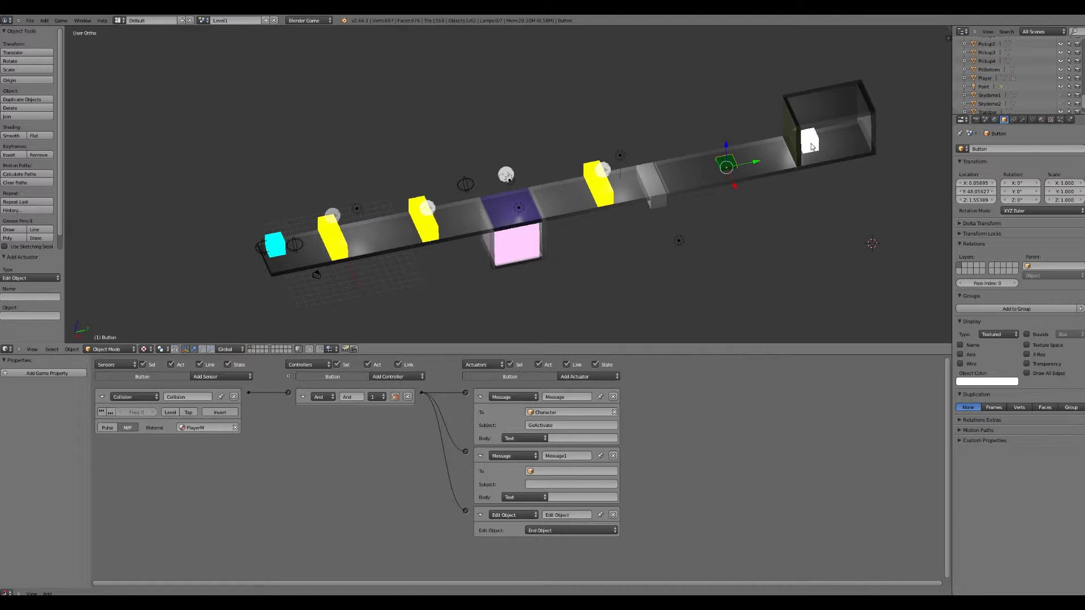
pyautogui.rightClick(293, 244)
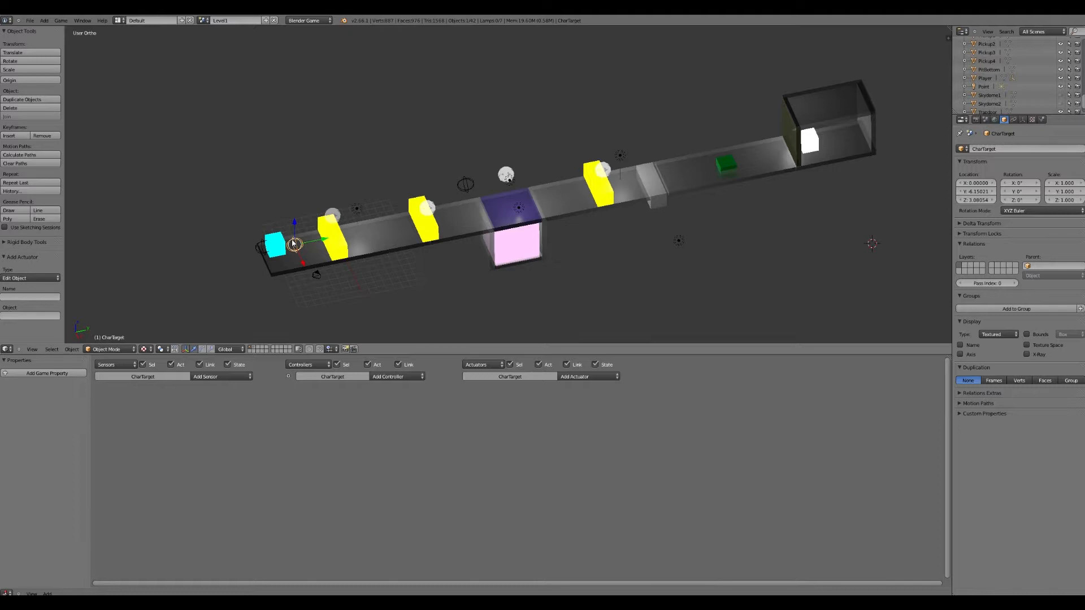
pyautogui.rightClick(725, 166)
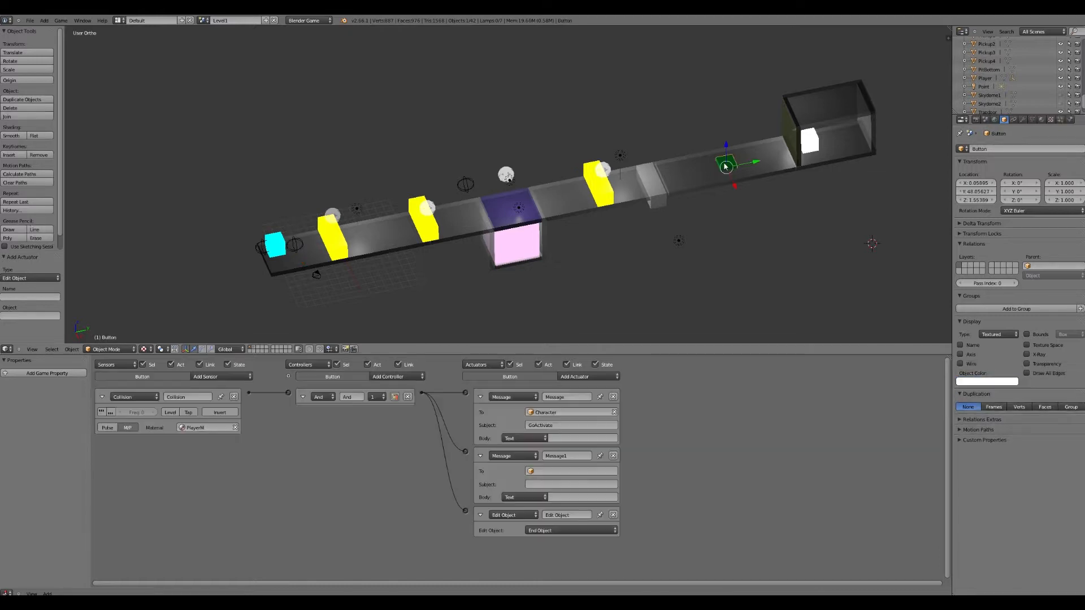
# Address the Button's second Message actuator to Door2 with the subject disappear
pyautogui.click(559, 469)
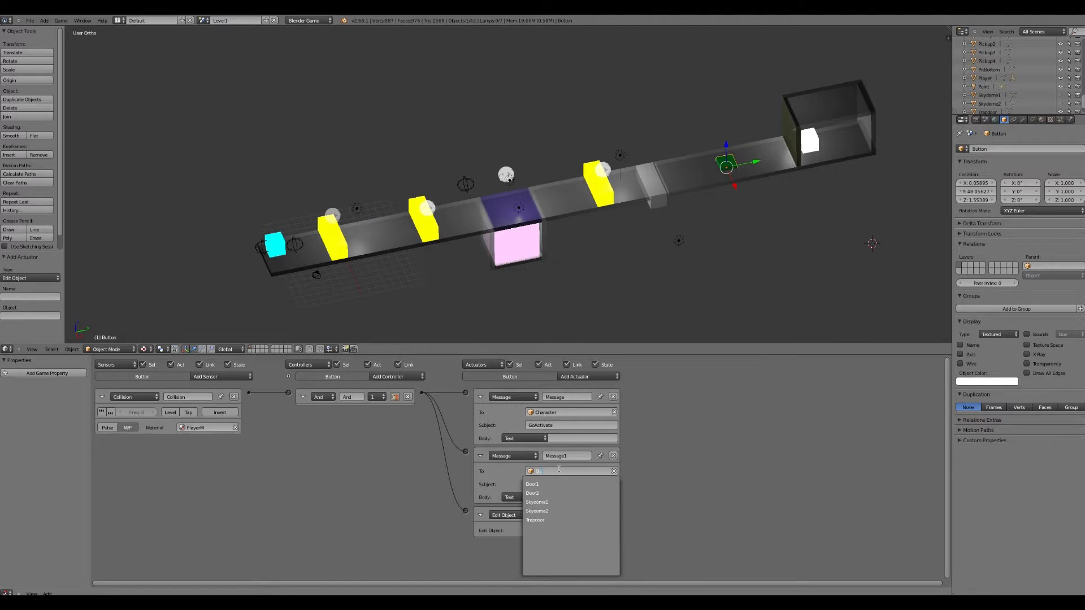
pyautogui.write('Door2')
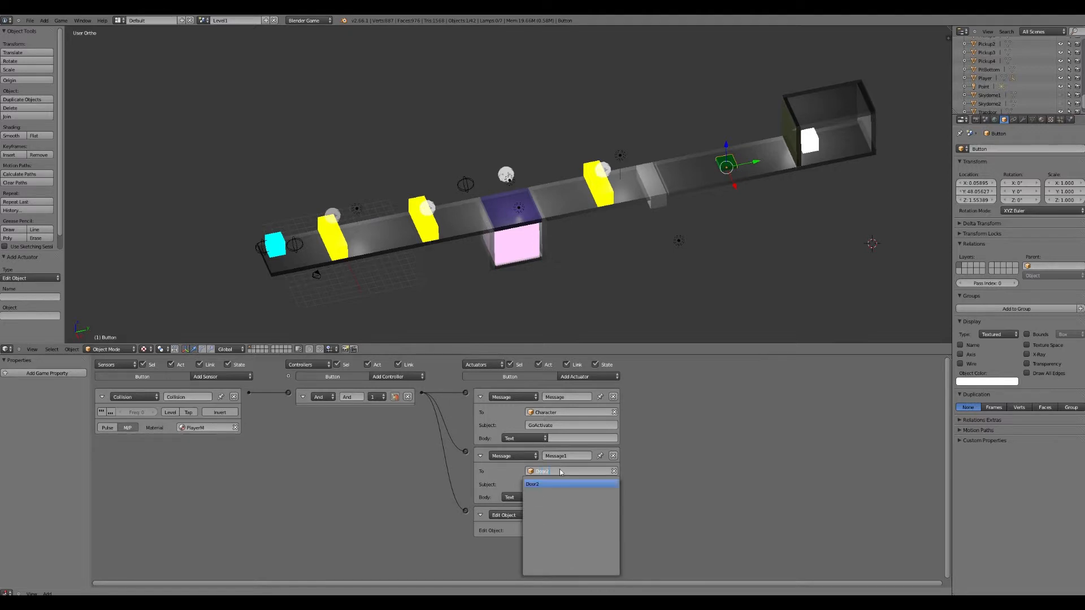
pyautogui.click(549, 483)
pyautogui.click(549, 483)
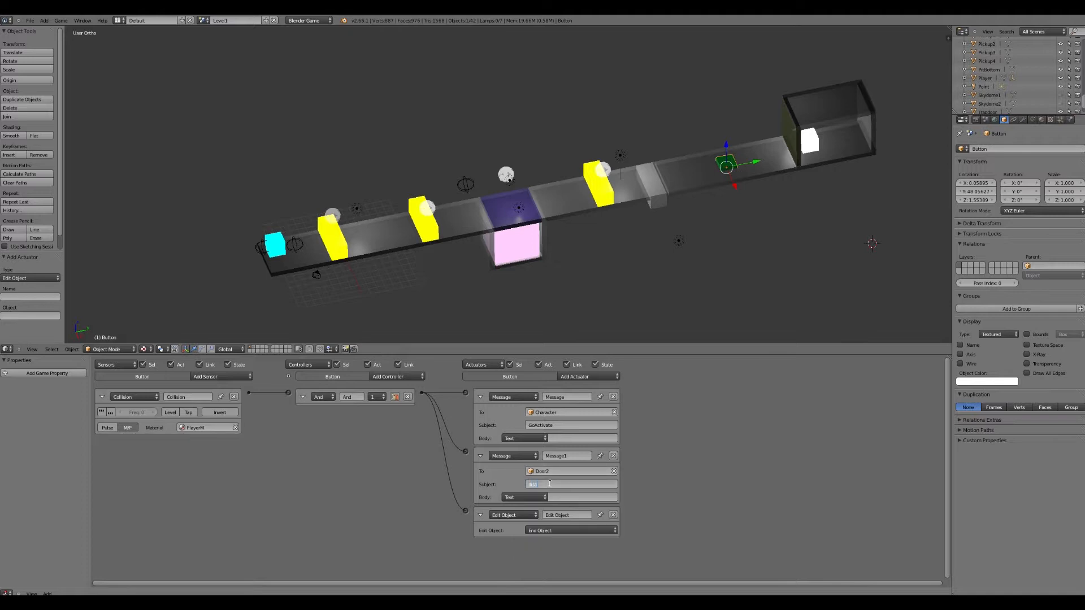
pyautogui.write('disappear')
pyautogui.press('Return')
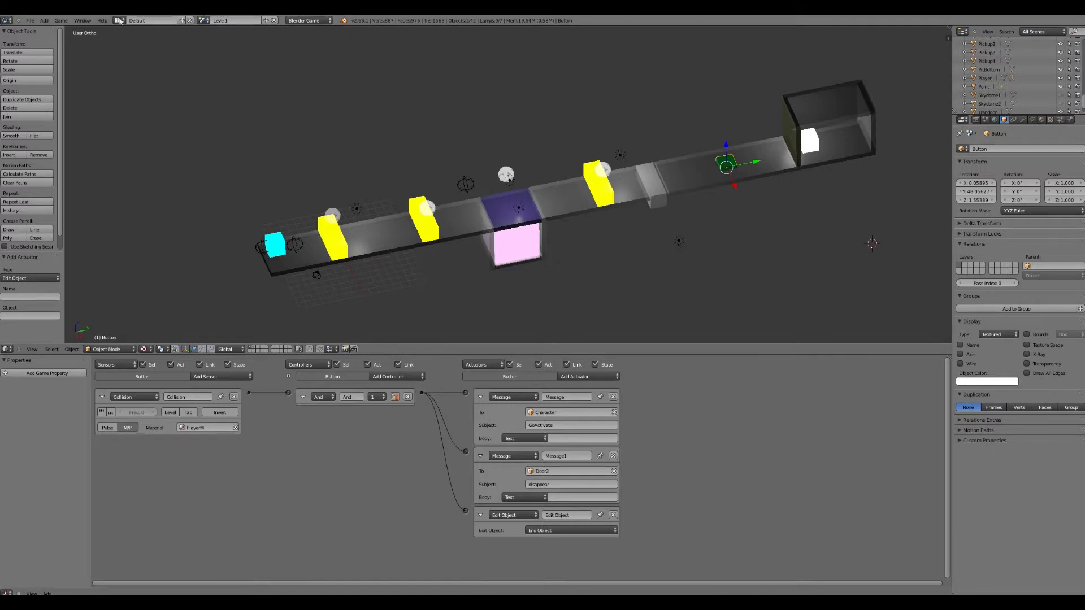
pyautogui.click(29, 20)
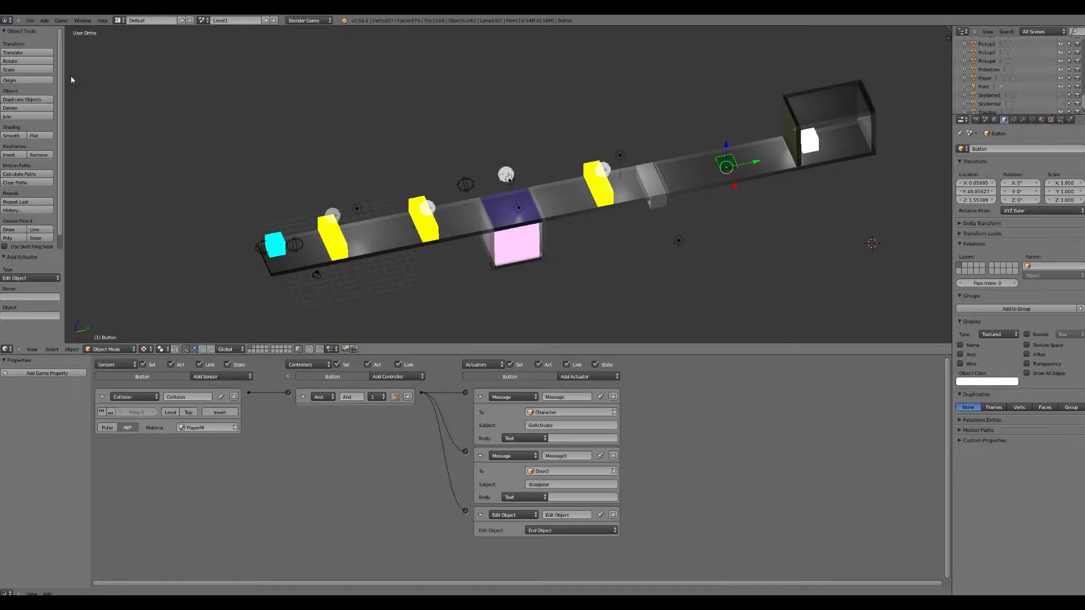
# Add a UV sphere mesh to the level
pyautogui.rightClick(276, 244)
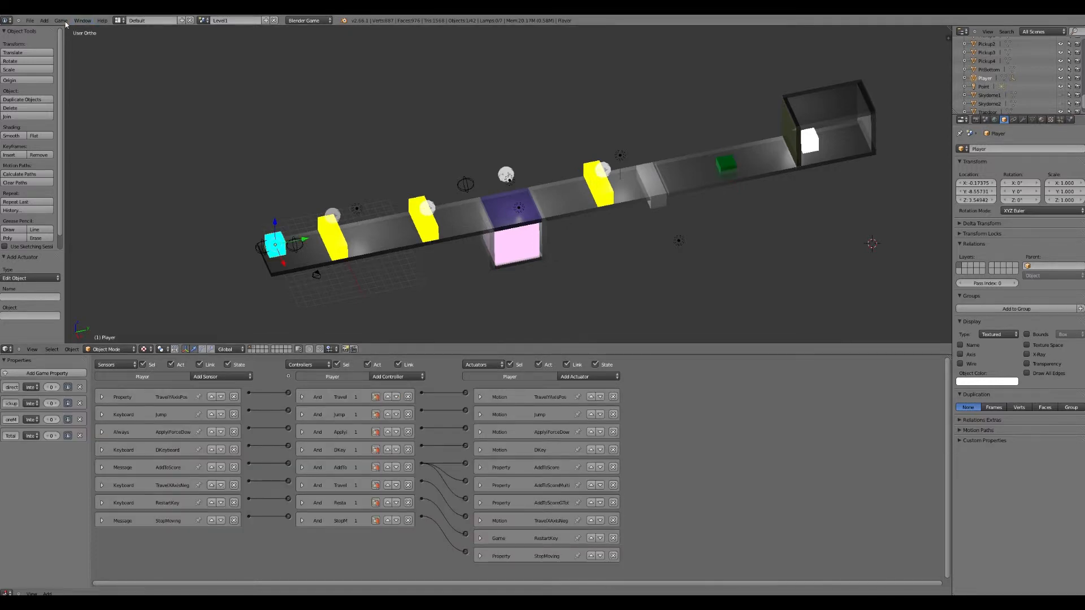
pyautogui.click(46, 20)
pyautogui.moveTo(52, 28)
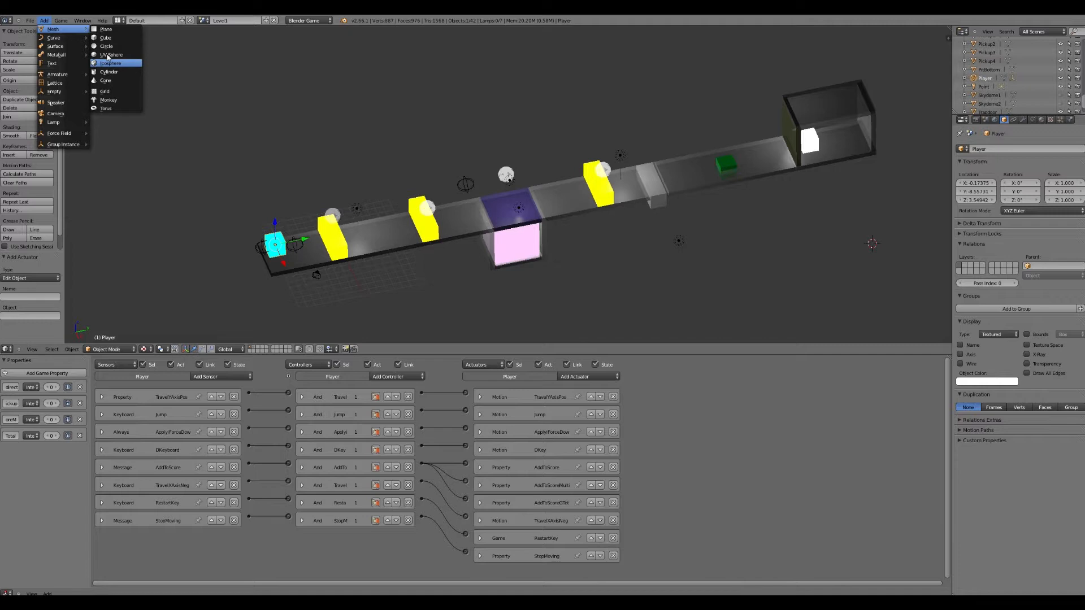
pyautogui.click(107, 54)
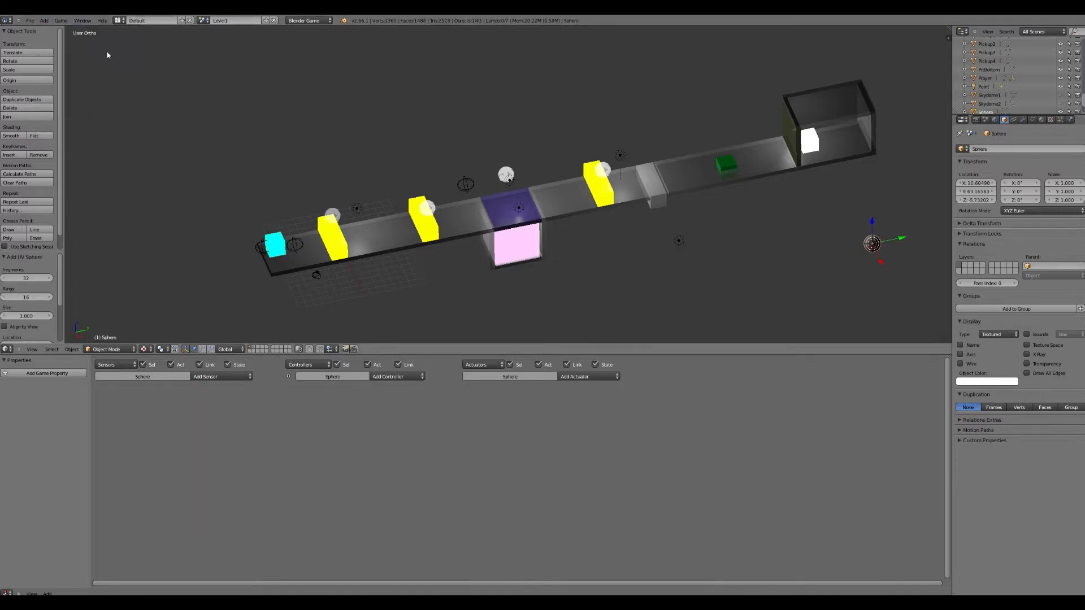
# Move the sphere along X and Z into the end room beside the white cube, to about X -0.31 and Z 2.62
pyautogui.press('g')
pyautogui.press('x')
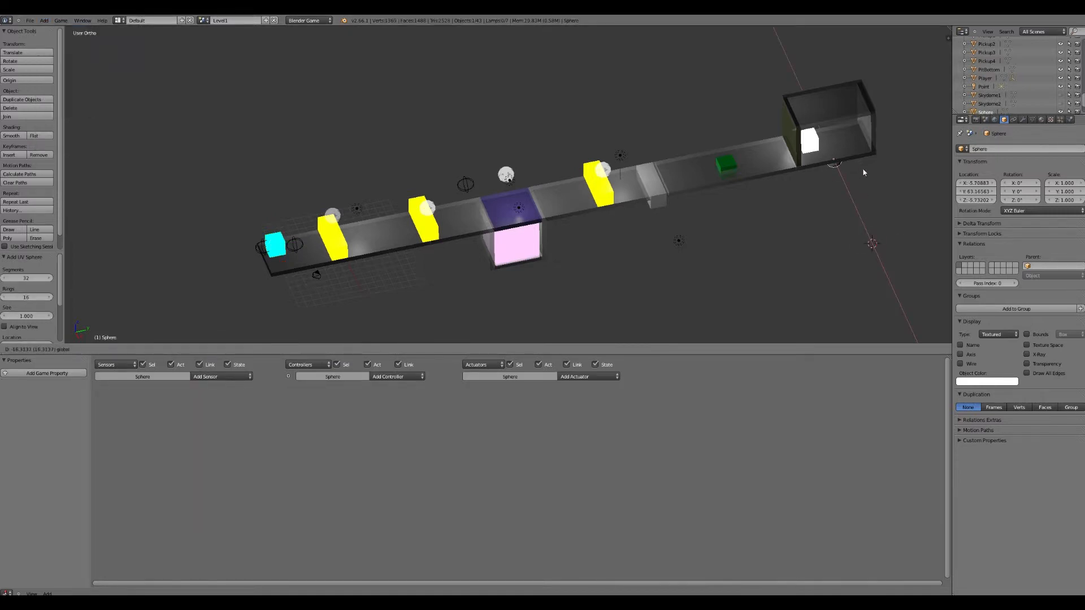
pyautogui.click(832, 127)
pyautogui.press('g')
pyautogui.press('z')
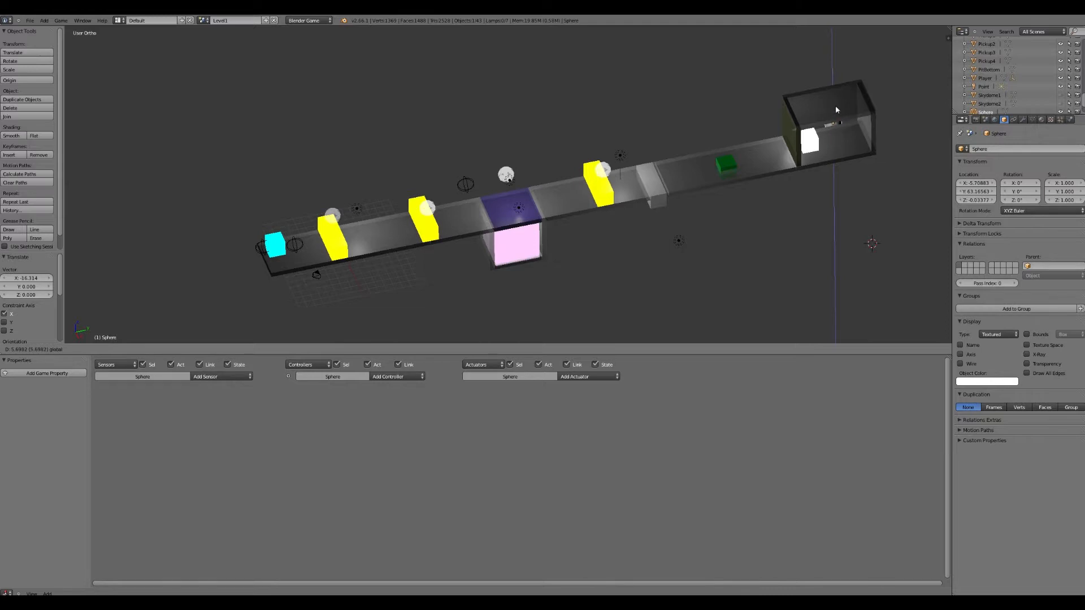
pyautogui.click(829, 72)
pyautogui.click(827, 65)
pyautogui.press('g')
pyautogui.press('x')
pyautogui.click(857, 148)
pyautogui.press('g')
pyautogui.press('z')
pyautogui.click(856, 153)
pyautogui.press('g')
pyautogui.press('x')
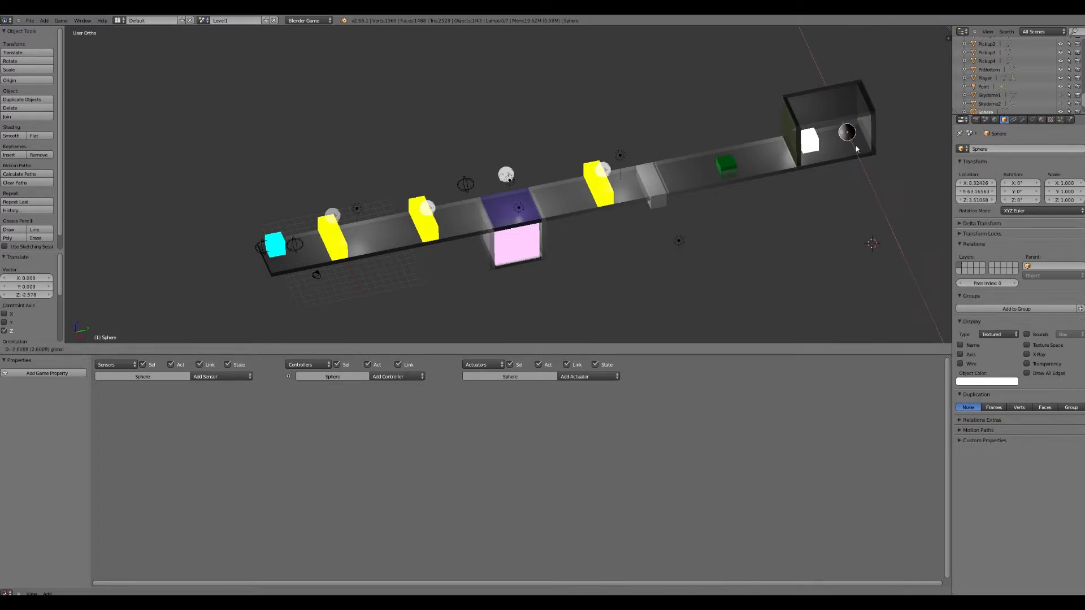
pyautogui.click(856, 144)
pyautogui.press('g')
pyautogui.press('z')
pyautogui.click(848, 113)
# Give the sphere a new material with a red diffuse color of about R 0.800, G 0.080, B 0.162
pyautogui.click(1041, 119)
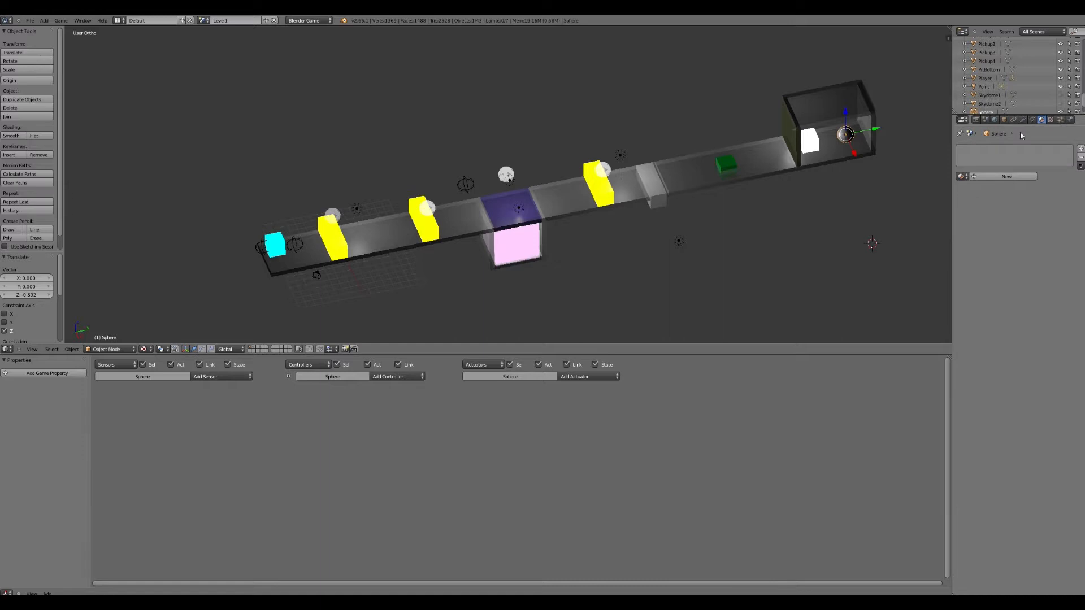
pyautogui.click(977, 180)
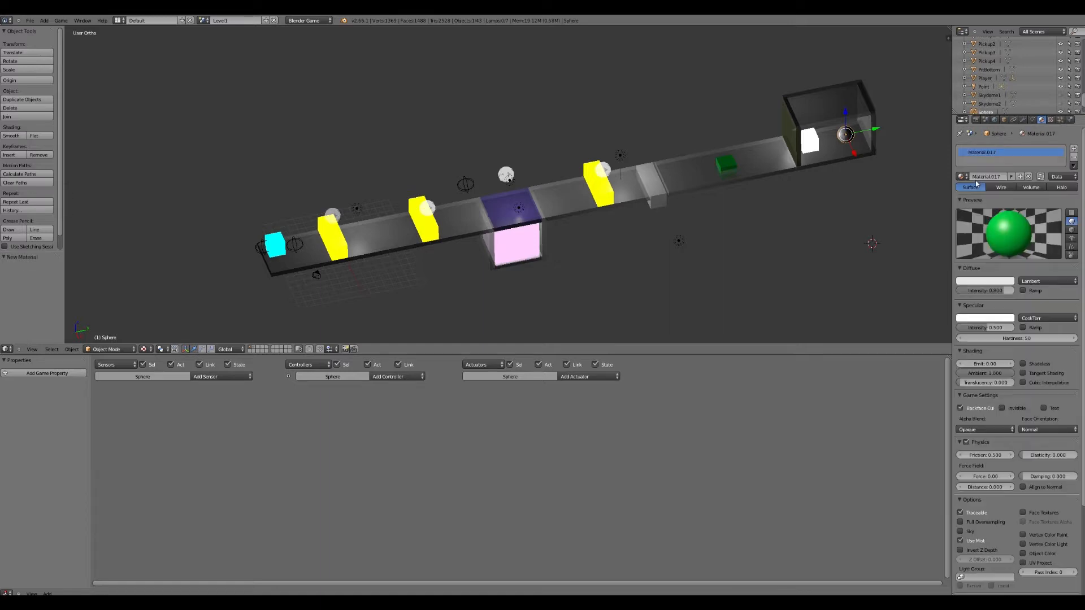
pyautogui.click(984, 281)
pyautogui.click(966, 226)
pyautogui.moveTo(965, 226); pyautogui.dragTo(974, 229)
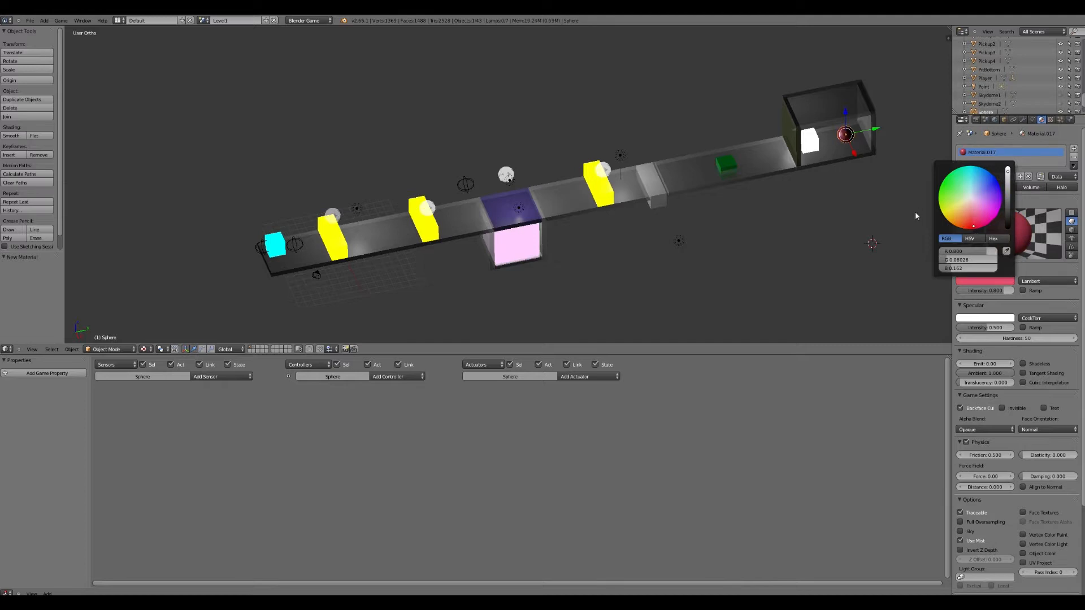
# Rename the sphere object as GunPickup
pyautogui.click(1003, 119)
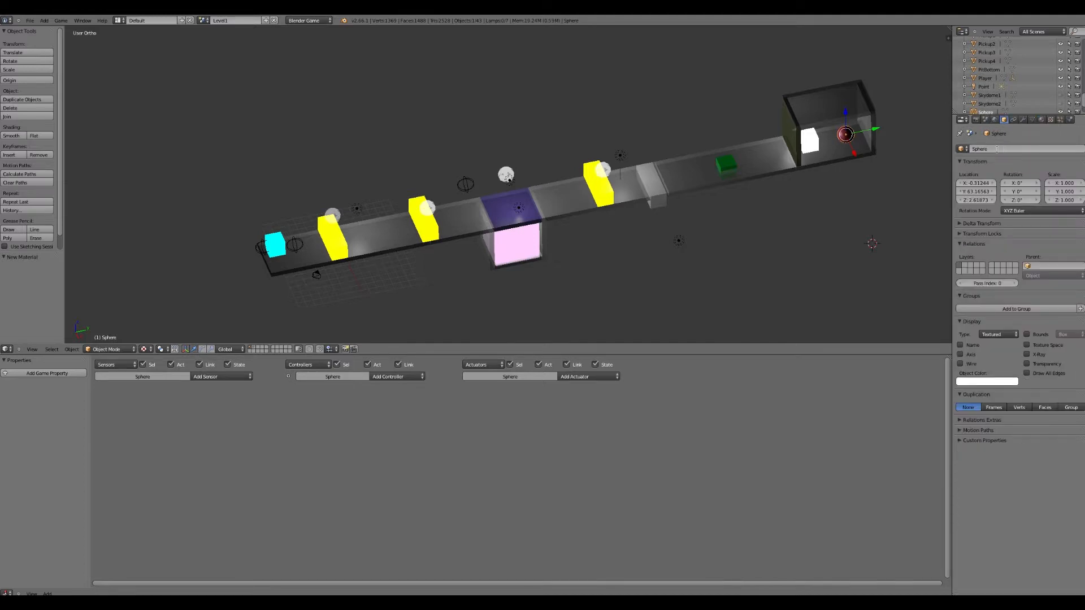
pyautogui.click(997, 149)
pyautogui.write('GunPickup')
pyautogui.press('Return')
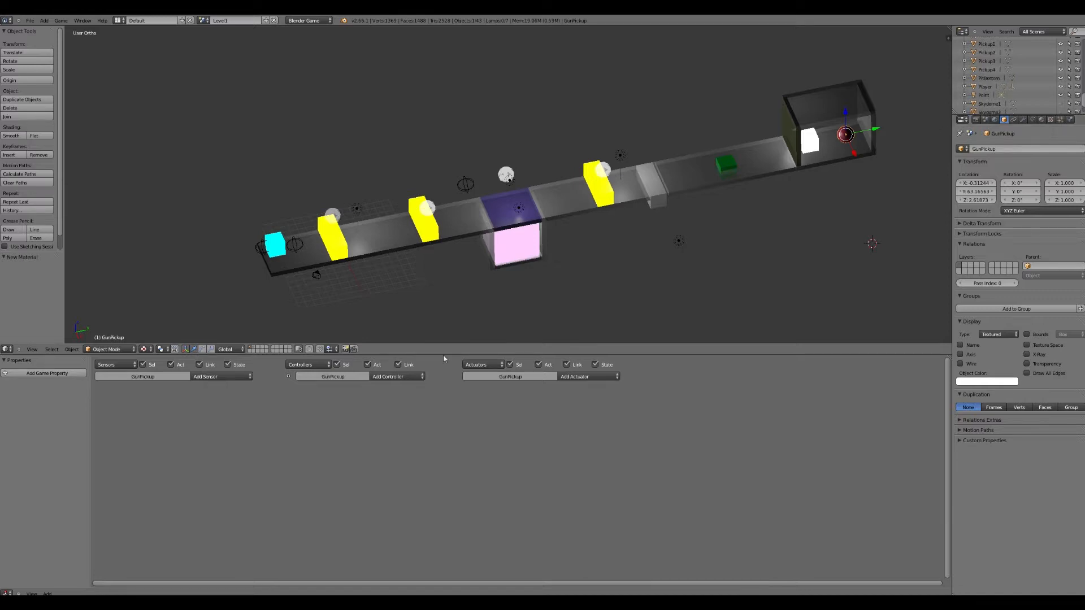
# Add a Collision sensor to GunPickup that detects the material PlayerM
pyautogui.click(203, 377)
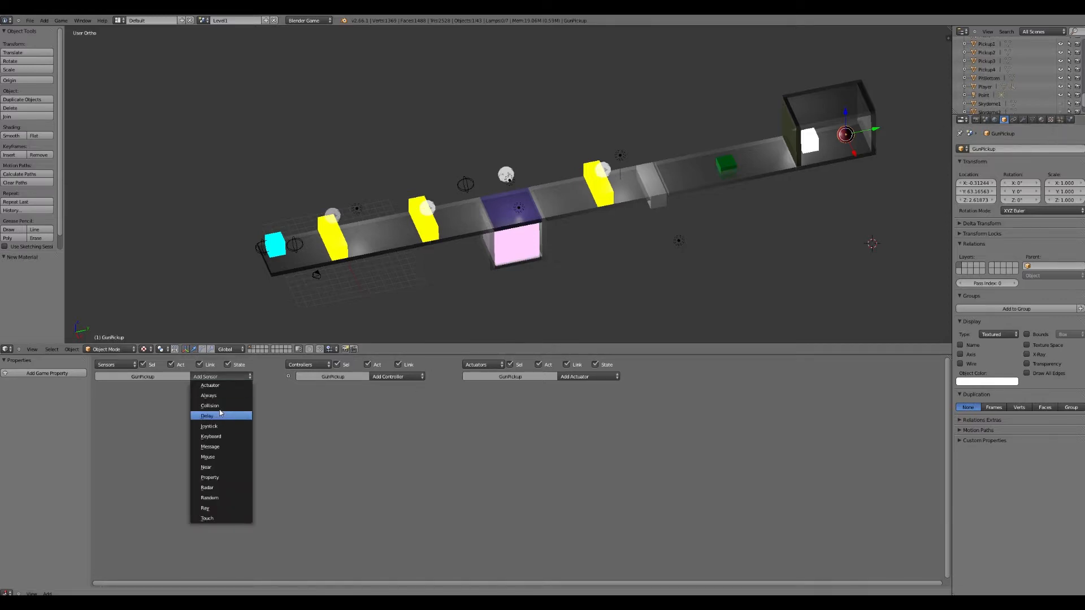
pyautogui.click(209, 406)
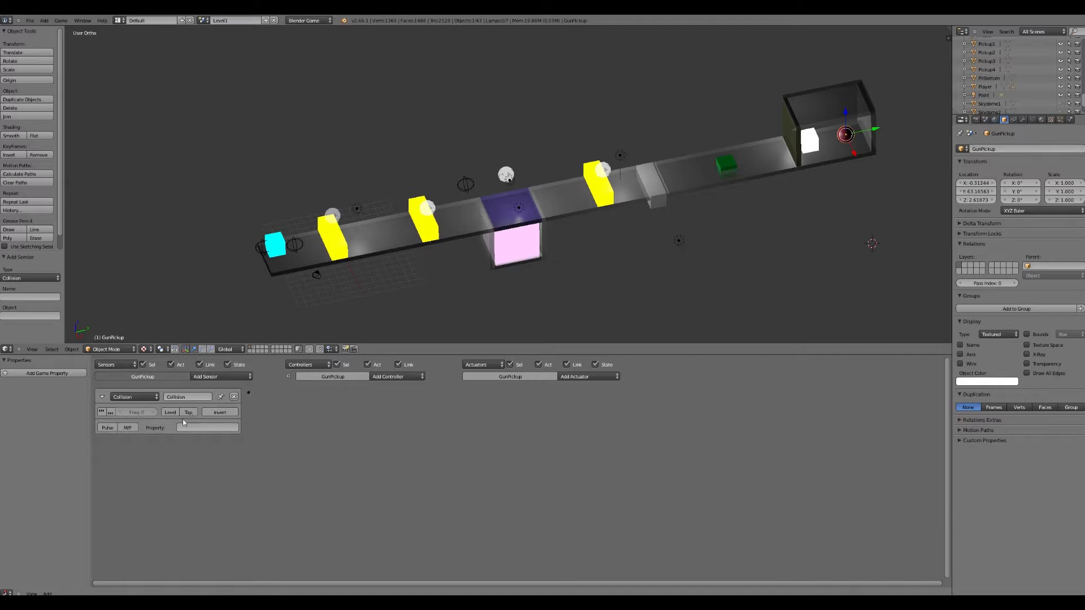
pyautogui.click(131, 427)
pyautogui.click(193, 428)
pyautogui.write('p')
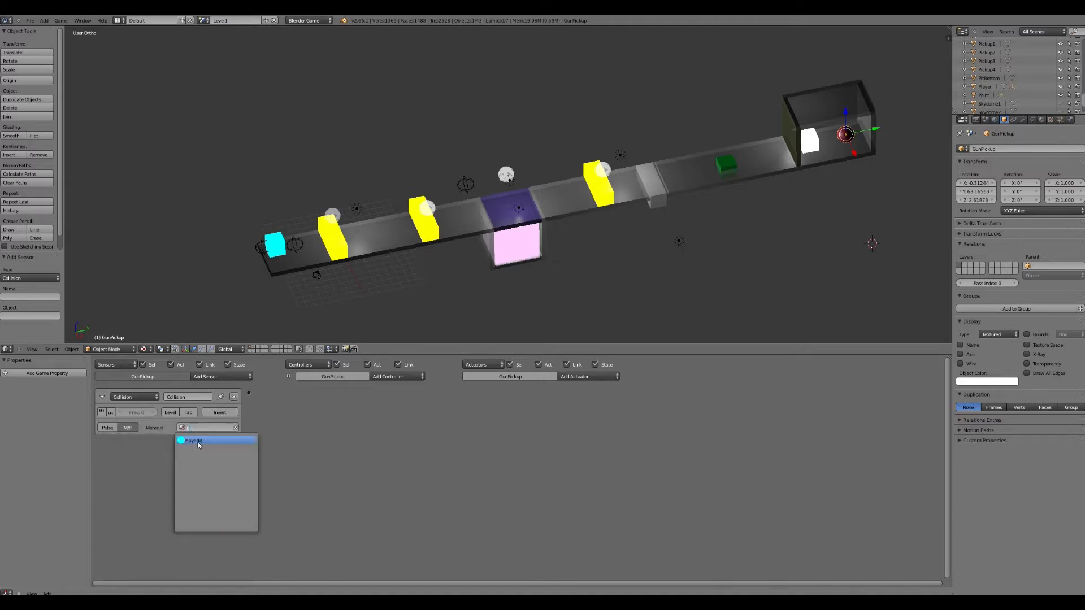
pyautogui.click(197, 441)
# Add an And controller and a Message actuator to GunPickup
pyautogui.click(395, 377)
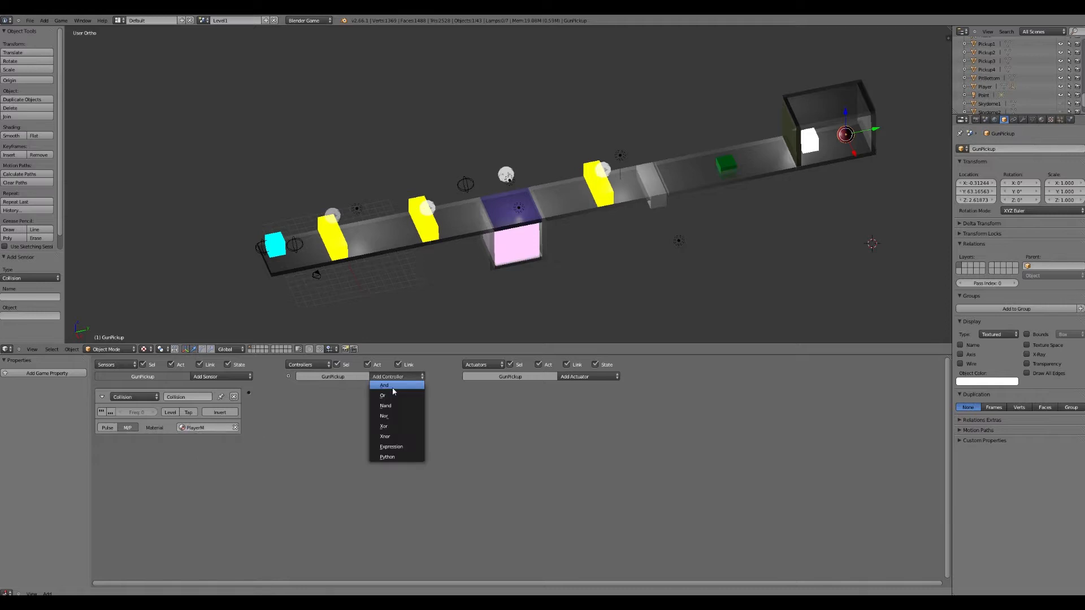
pyautogui.click(393, 389)
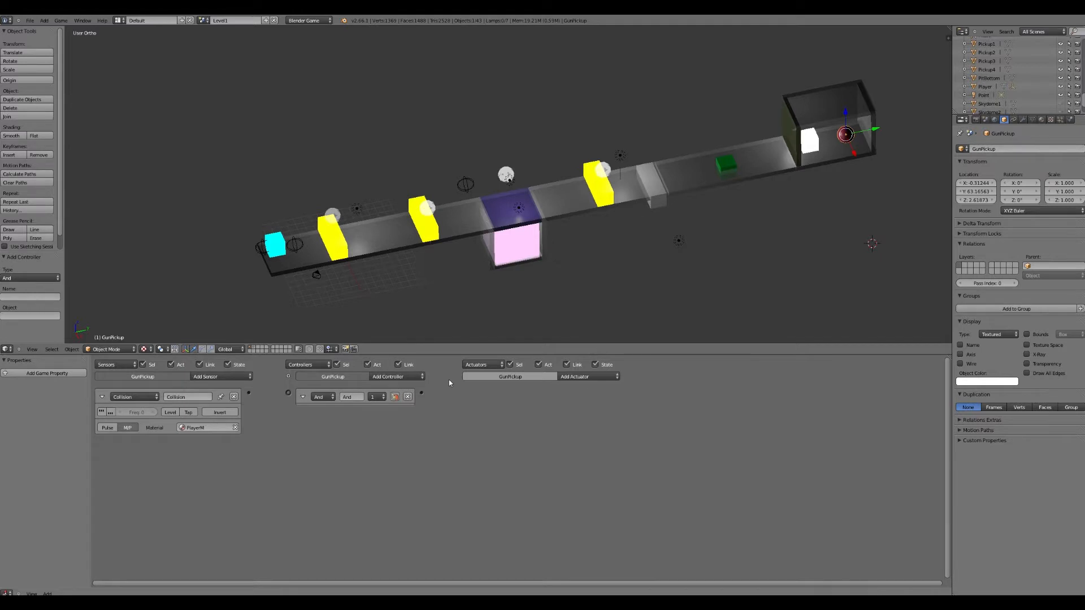
pyautogui.click(586, 376)
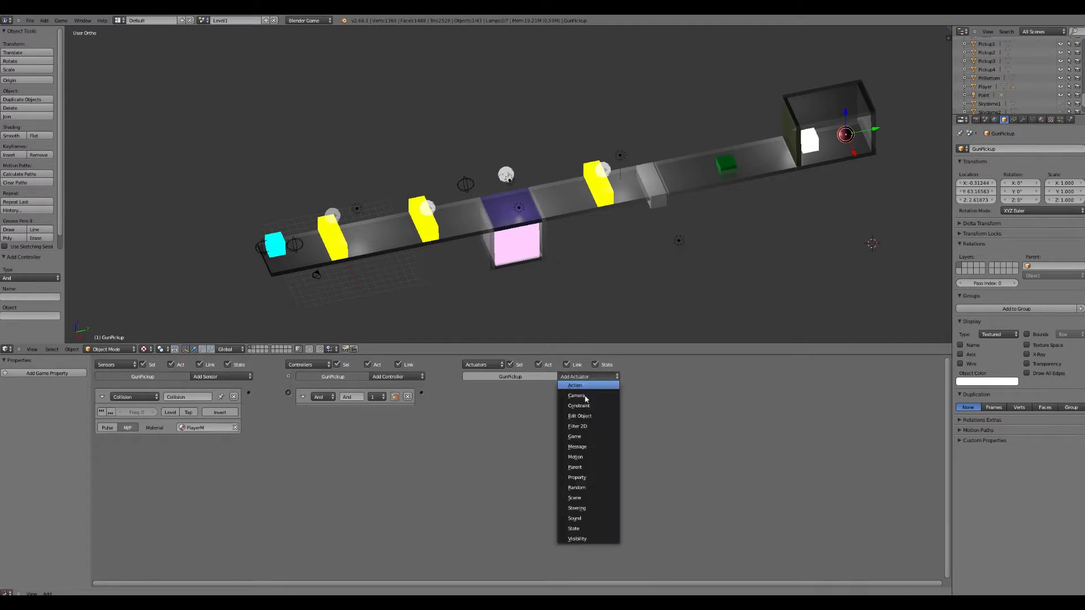
pyautogui.click(585, 449)
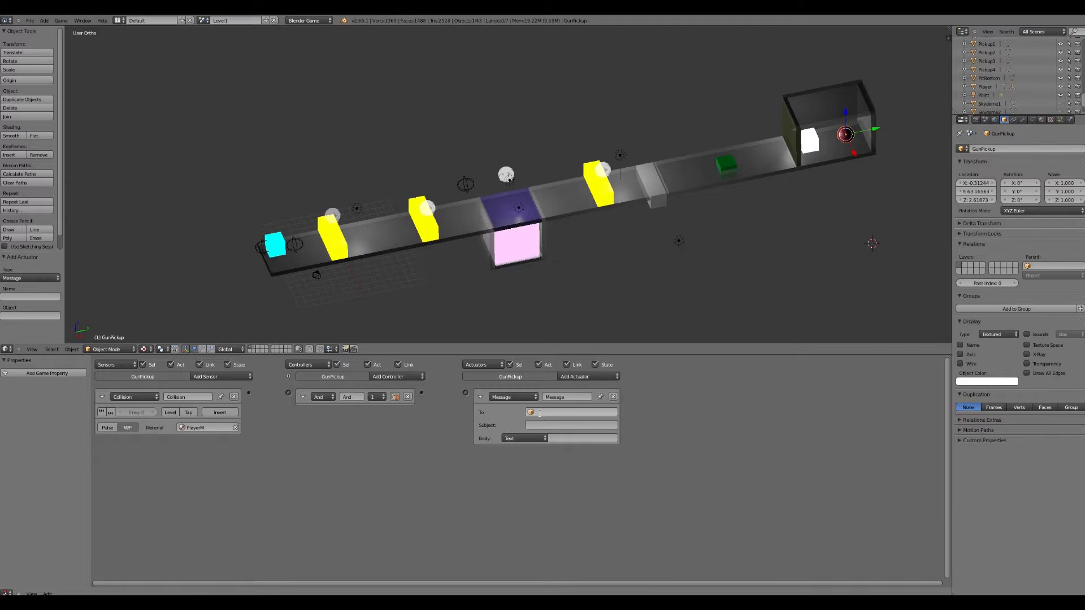
# Address GunPickup's message to Spawner with the subject AllowFire, and link the Collision sensor through the And controller to it
pyautogui.click(539, 413)
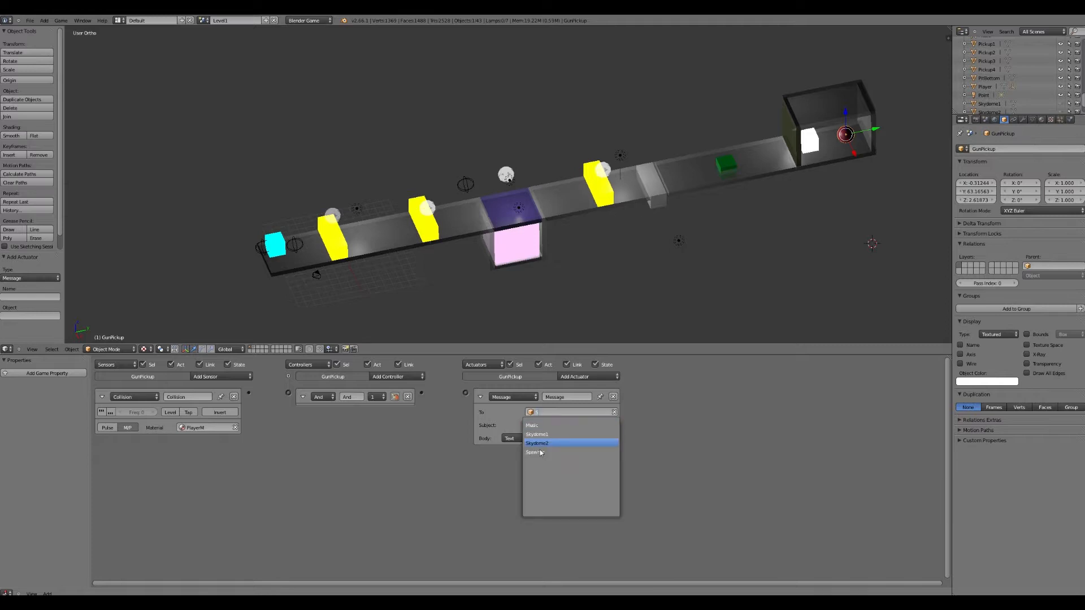
pyautogui.click(541, 450)
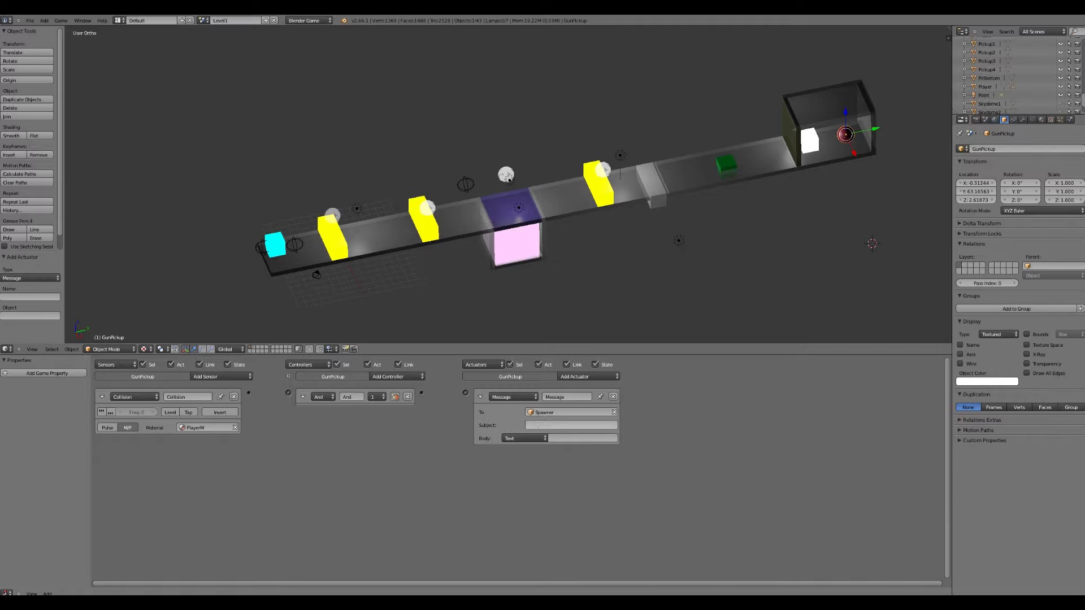
pyautogui.click(537, 425)
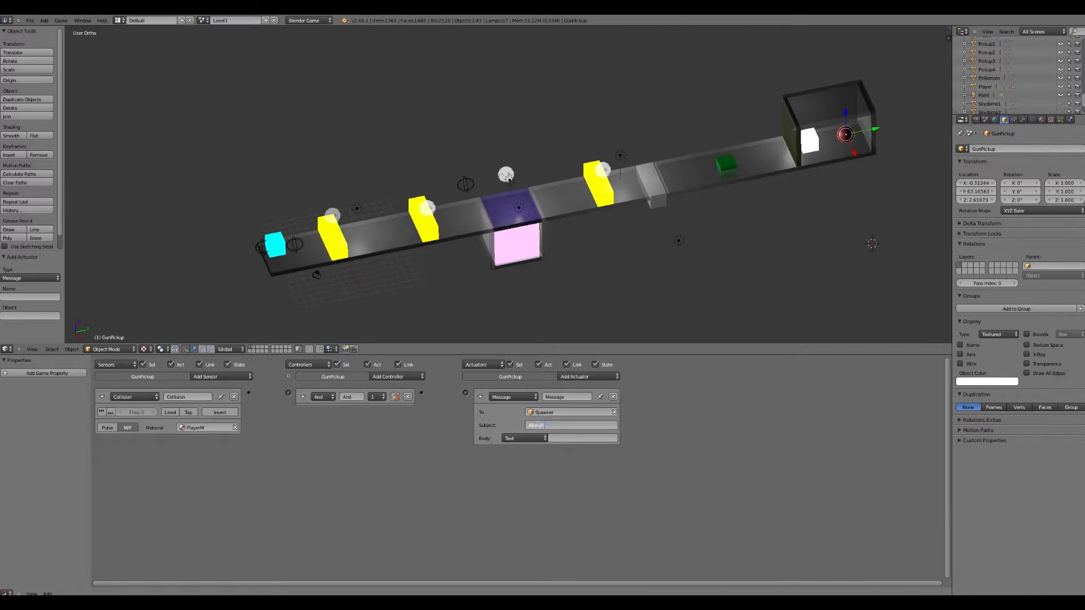
pyautogui.moveTo(465, 393); pyautogui.dragTo(434, 397)
# Add an Edit Object actuator set to End Object, linked to GunPickup's And controller, and save the file
pyautogui.click(609, 377)
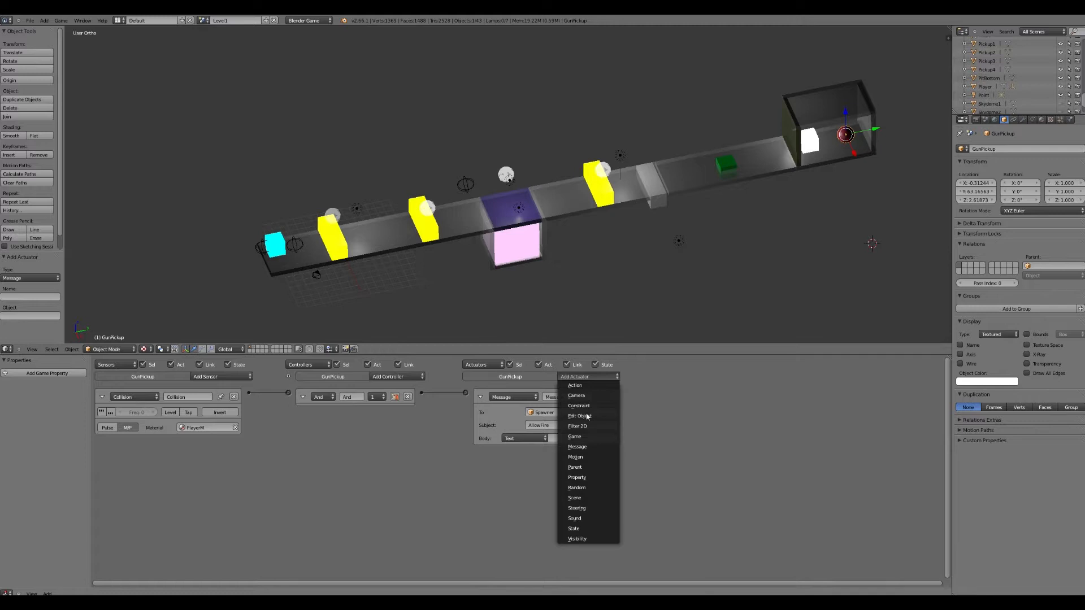
pyautogui.click(582, 417)
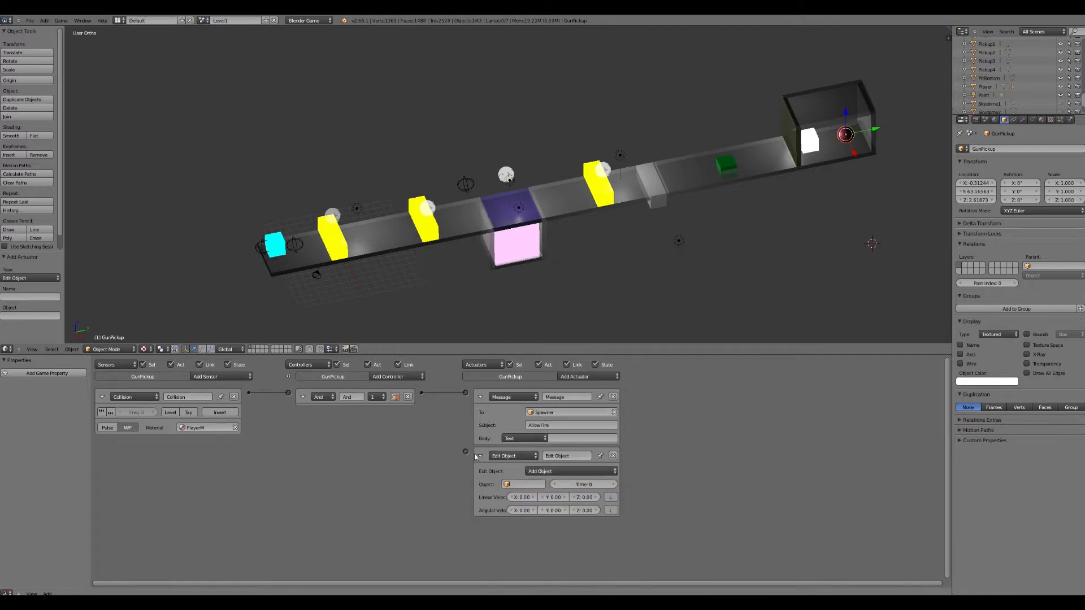
pyautogui.moveTo(421, 392); pyautogui.dragTo(465, 452)
pyautogui.click(548, 470)
pyautogui.click(541, 457)
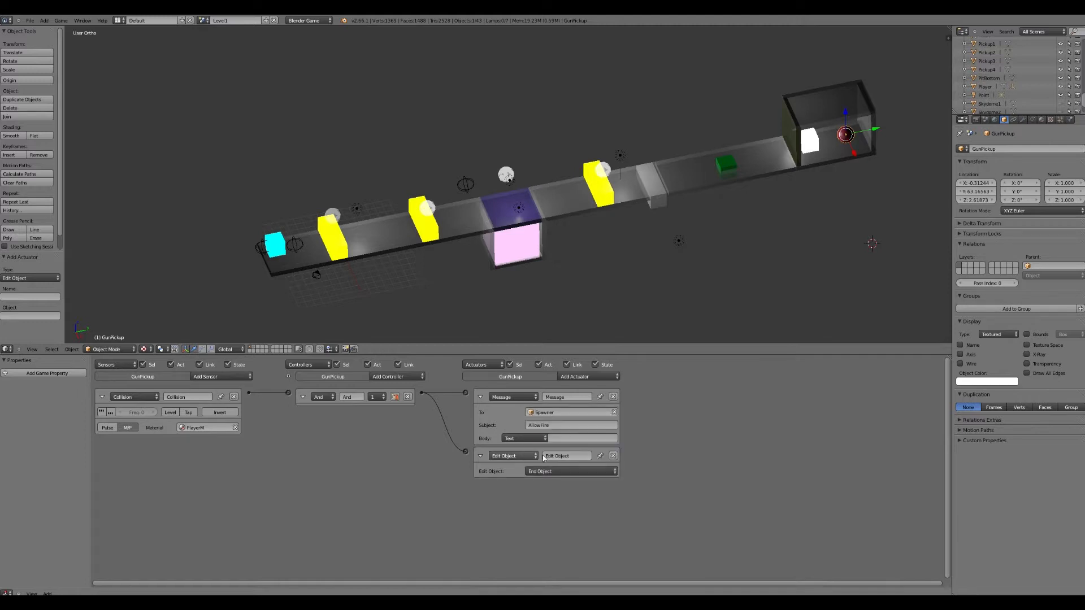
pyautogui.click(30, 21)
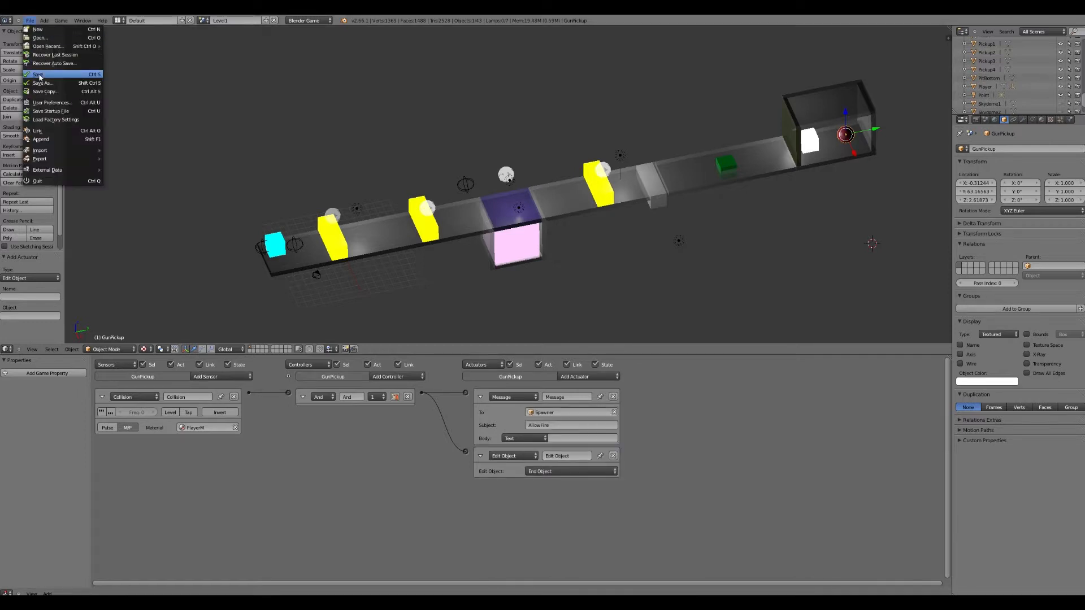
pyautogui.click(39, 74)
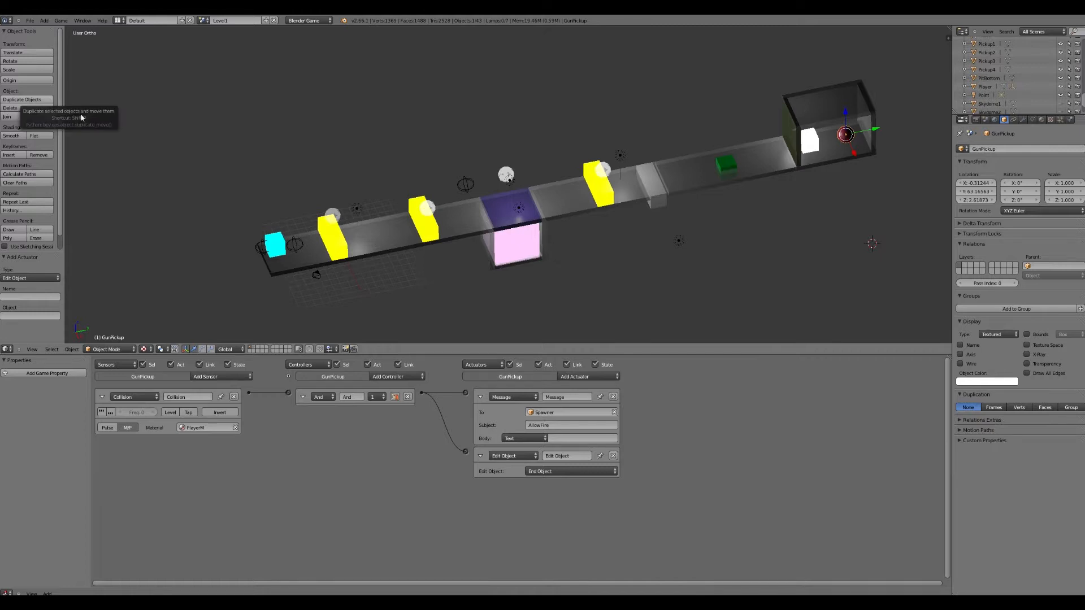
# Add a Property sensor and a Message sensor to the Spawner attached to the player
pyautogui.rightClick(261, 249)
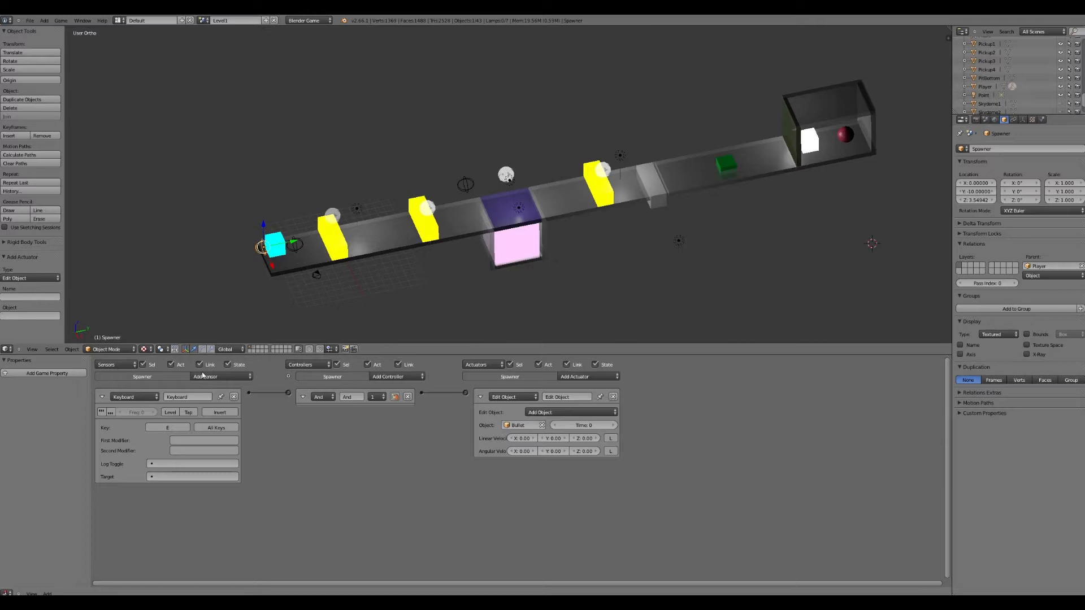
pyautogui.click(220, 376)
pyautogui.click(217, 478)
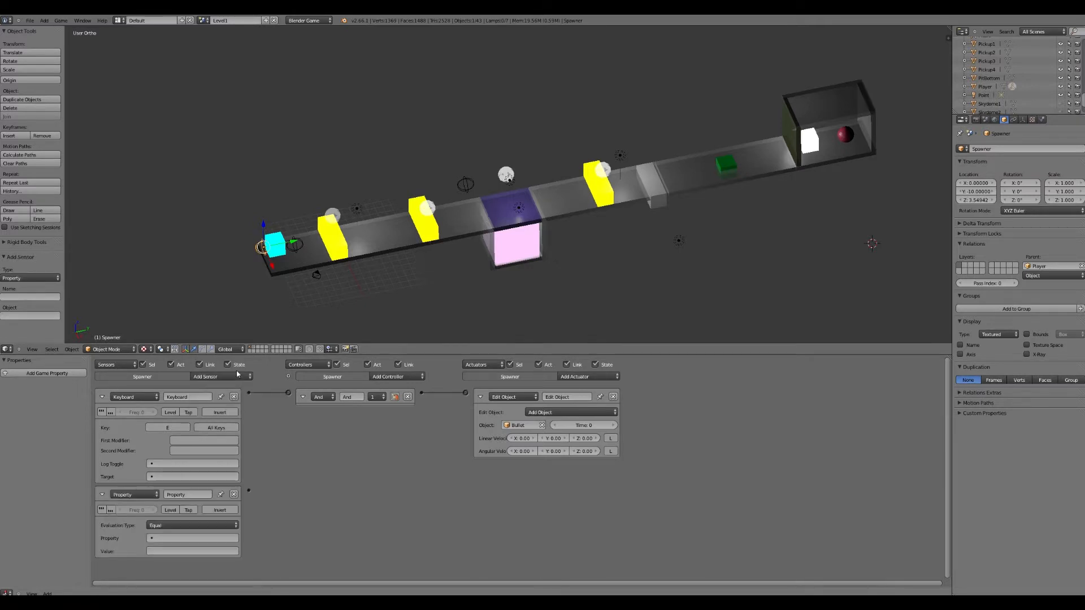
pyautogui.click(221, 377)
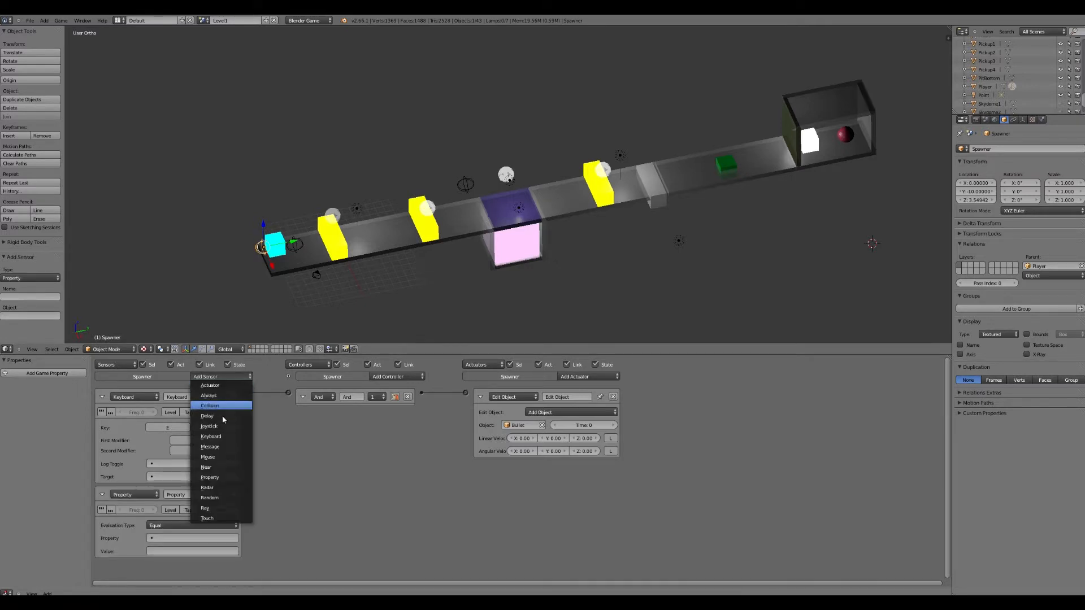
pyautogui.click(222, 446)
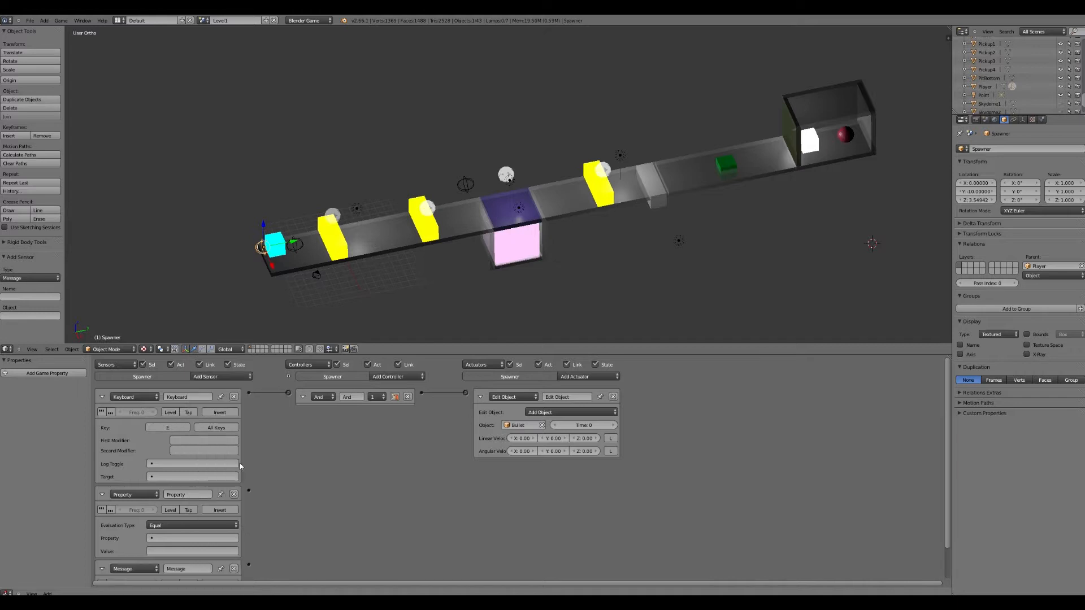
# Link the Spawner's Property sensor to the existing And controller and add an integer game property named AllowFire
pyautogui.moveTo(248, 490); pyautogui.dragTo(288, 393)
pyautogui.click(181, 537)
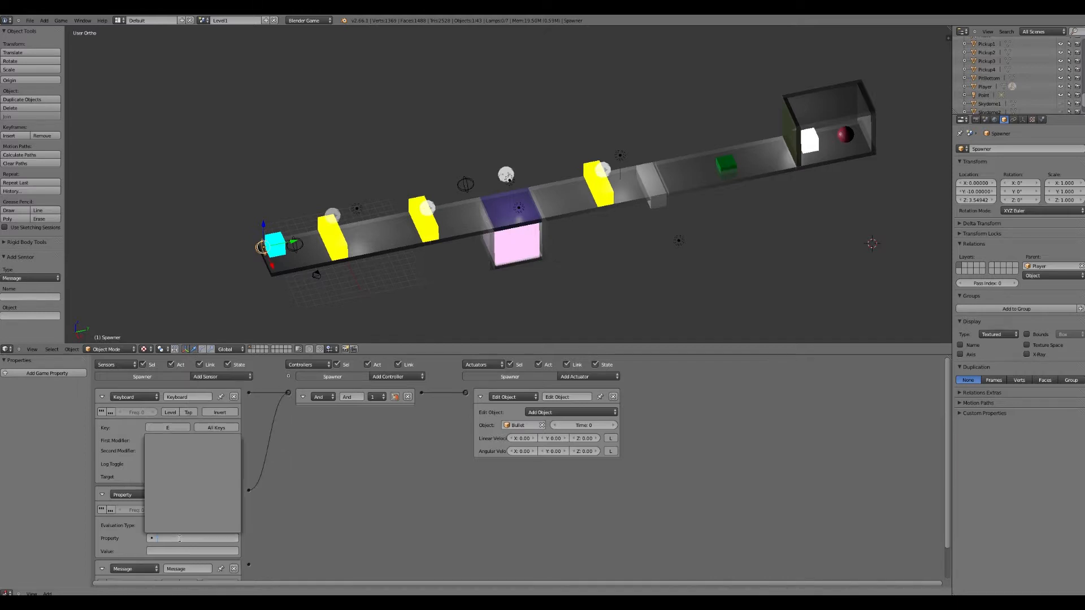
pyautogui.click(47, 373)
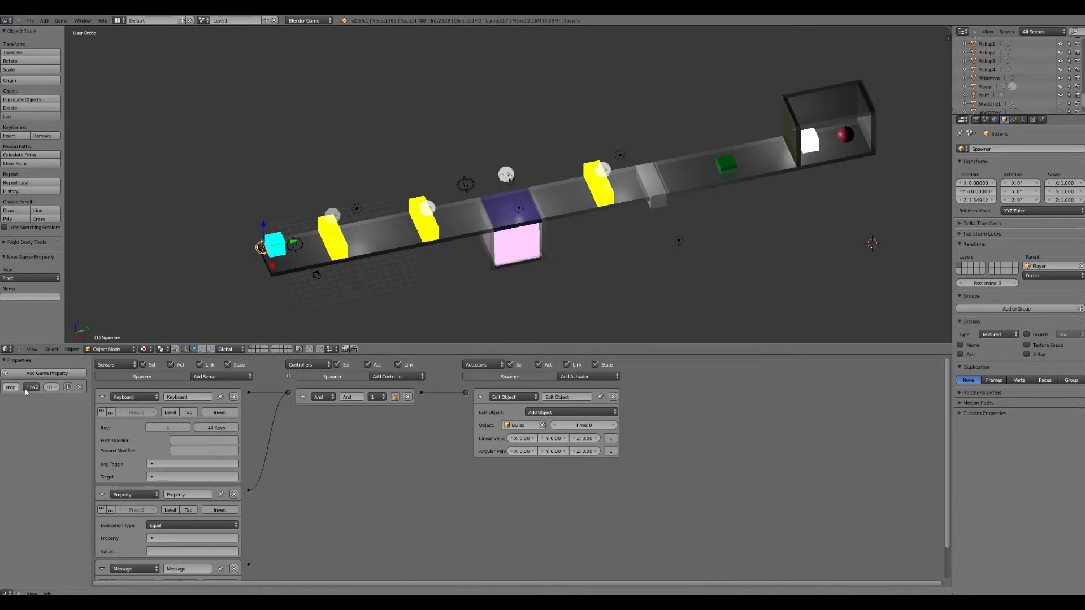
pyautogui.click(31, 387)
pyautogui.click(34, 370)
pyautogui.write('A')
pyautogui.write('llow')
pyautogui.write('Fire')
pyautogui.press('Return')
# Set the Spawner's Property sensor to check that AllowFire equals 1
pyautogui.click(158, 539)
pyautogui.click(161, 443)
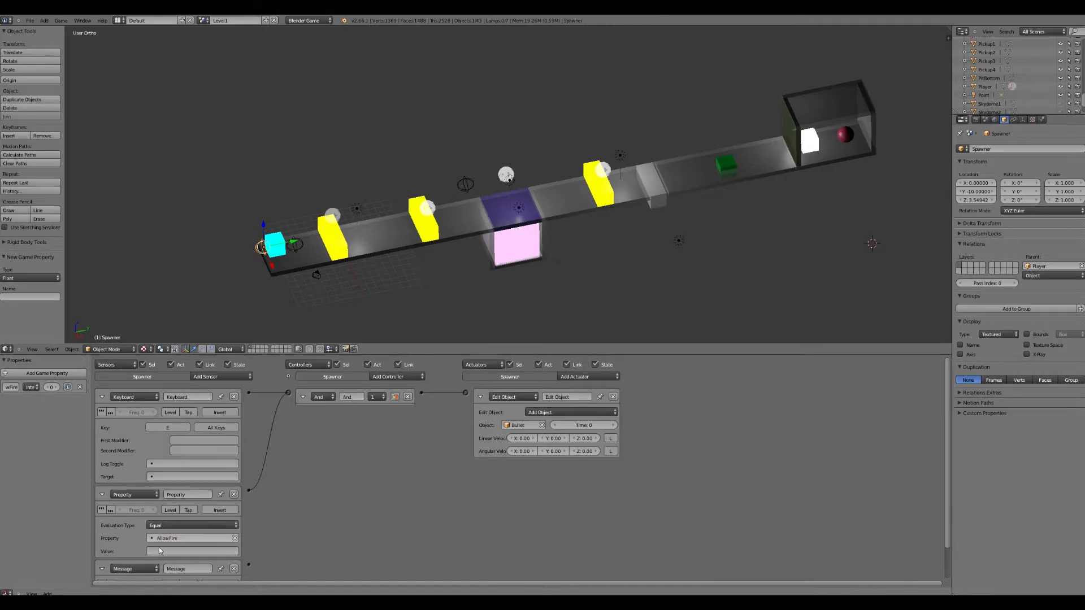
pyautogui.click(153, 551)
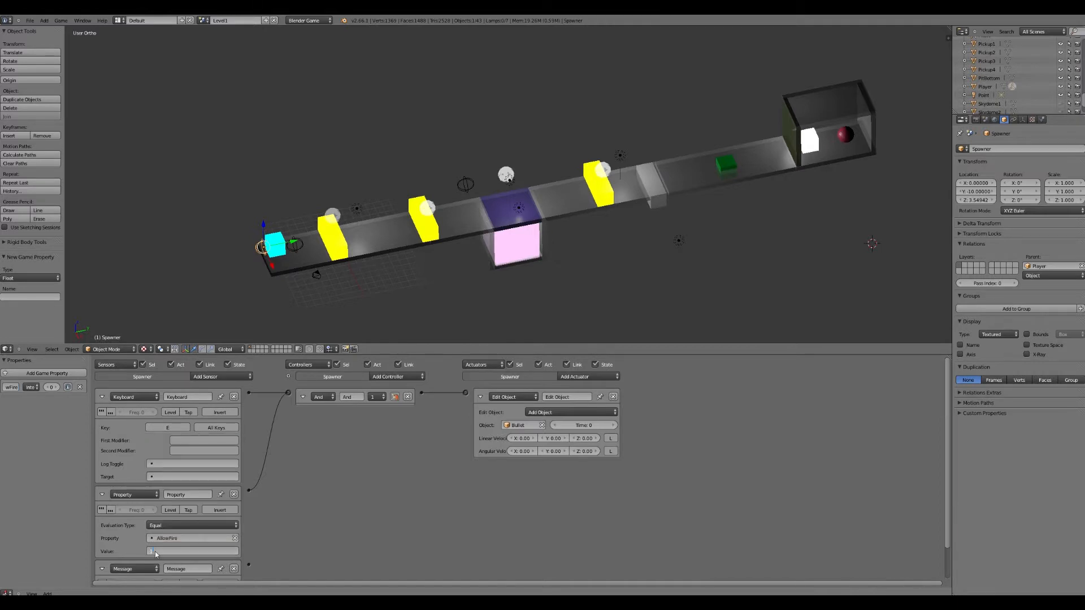
pyautogui.write('1')
pyautogui.press('Return')
# Set the Spawner's Message sensor subject to AllowFire and link the sensor to a new And controller
pyautogui.moveTo(650, 345); pyautogui.dragTo(678, 278)
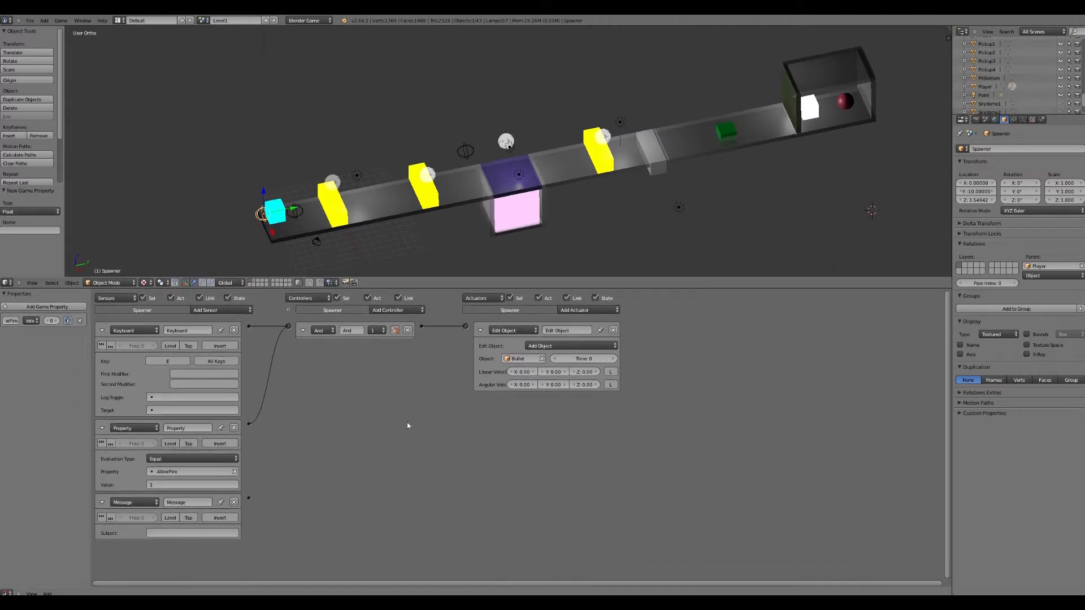
pyautogui.click(190, 534)
pyautogui.write('AllowFire')
pyautogui.press('Return')
pyautogui.click(412, 314)
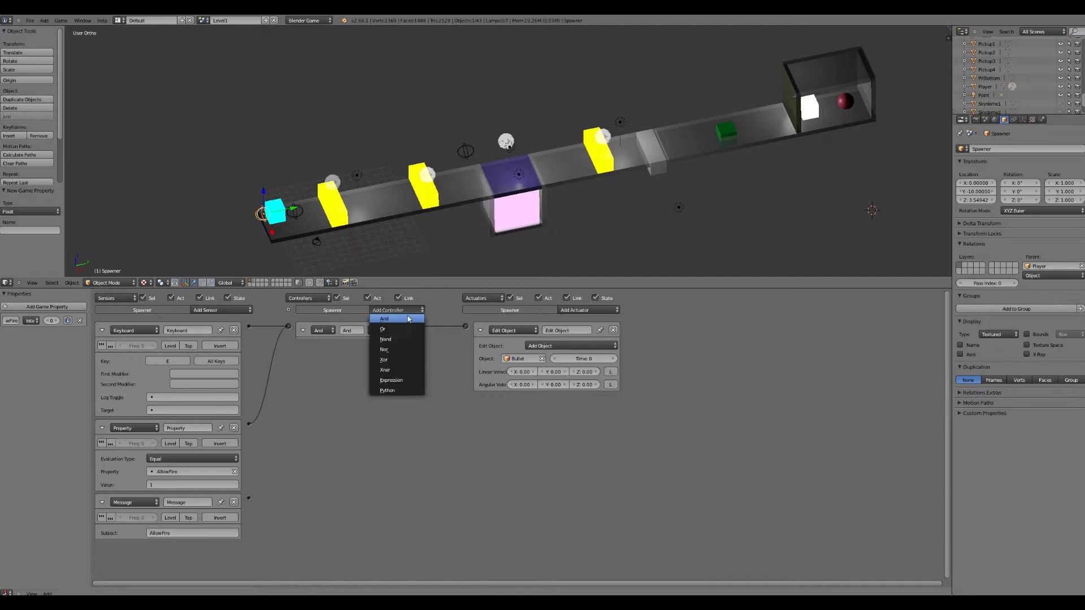
pyautogui.click(393, 321)
pyautogui.moveTo(288, 346); pyautogui.dragTo(249, 498)
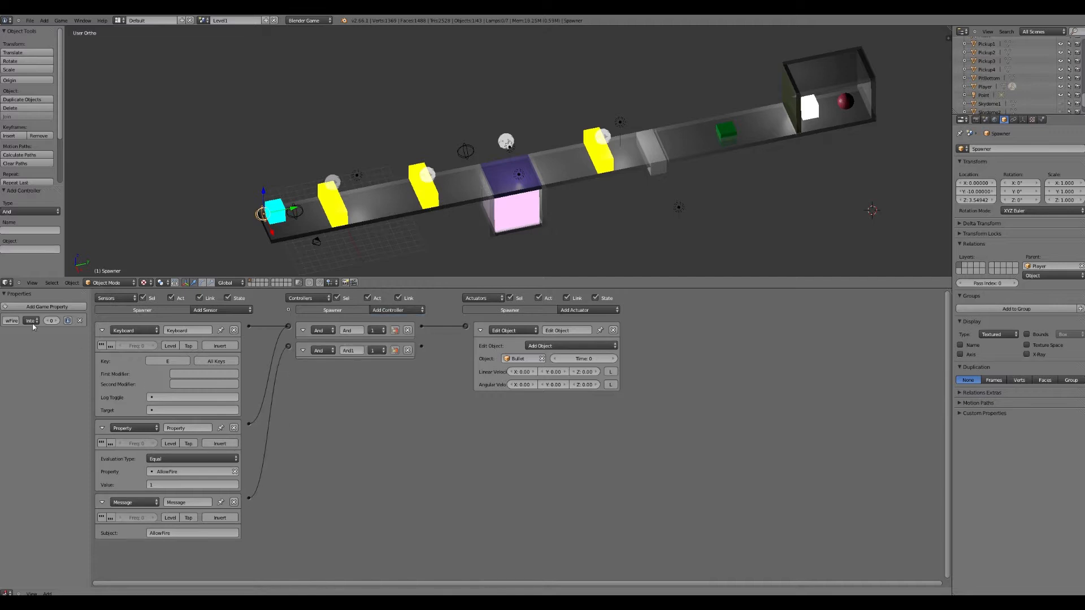
# Add a Property actuator that assigns 1 to AllowFire, linked to the Spawner's second And controller
pyautogui.click(580, 310)
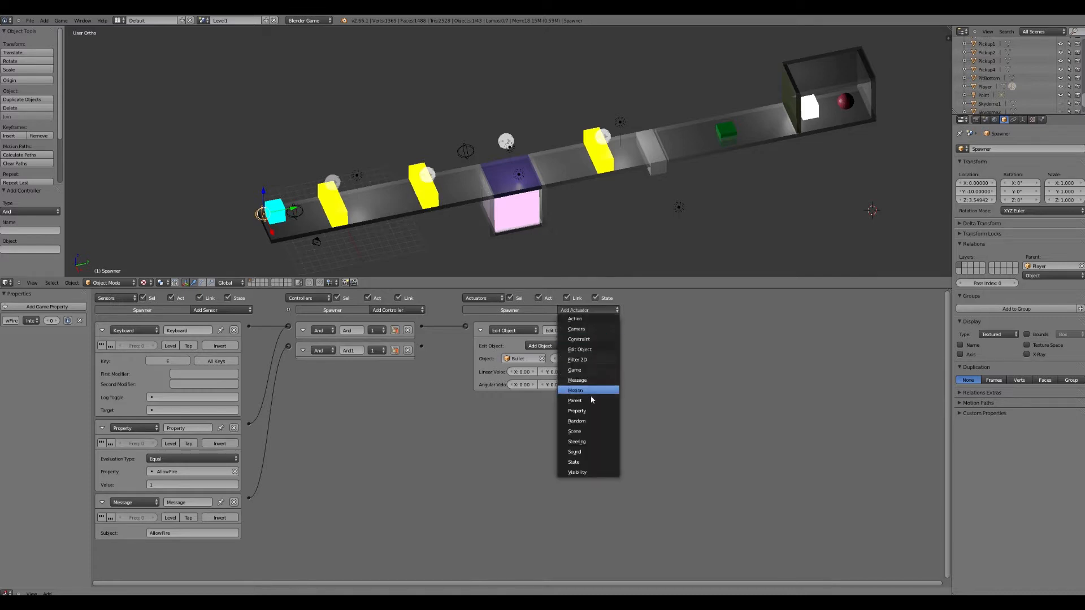
pyautogui.click(585, 411)
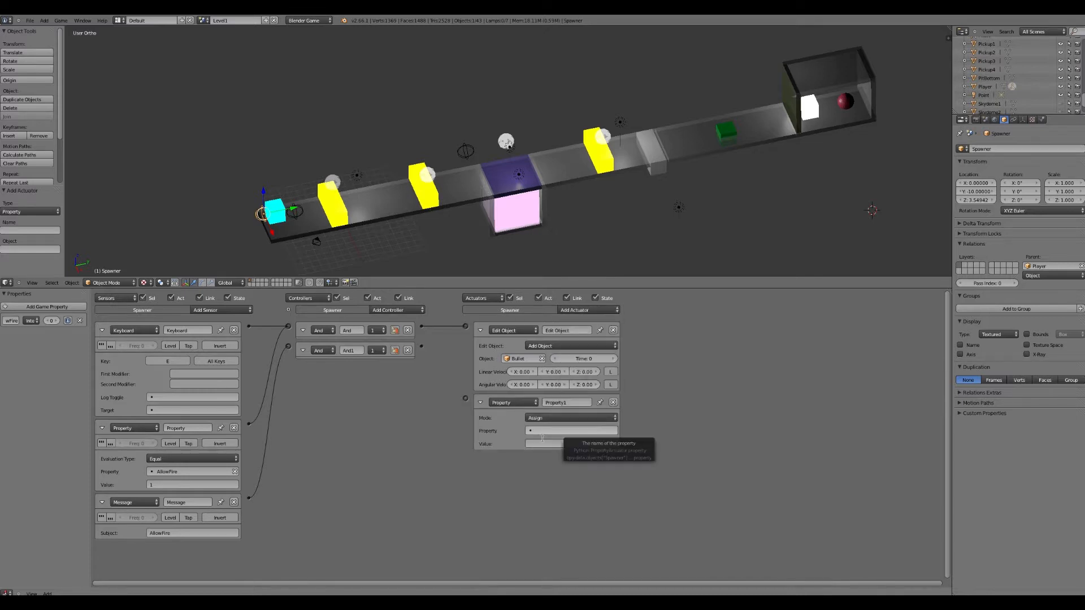
pyautogui.click(543, 431)
pyautogui.click(537, 443)
pyautogui.click(537, 443)
pyautogui.write('1')
pyautogui.press('Return')
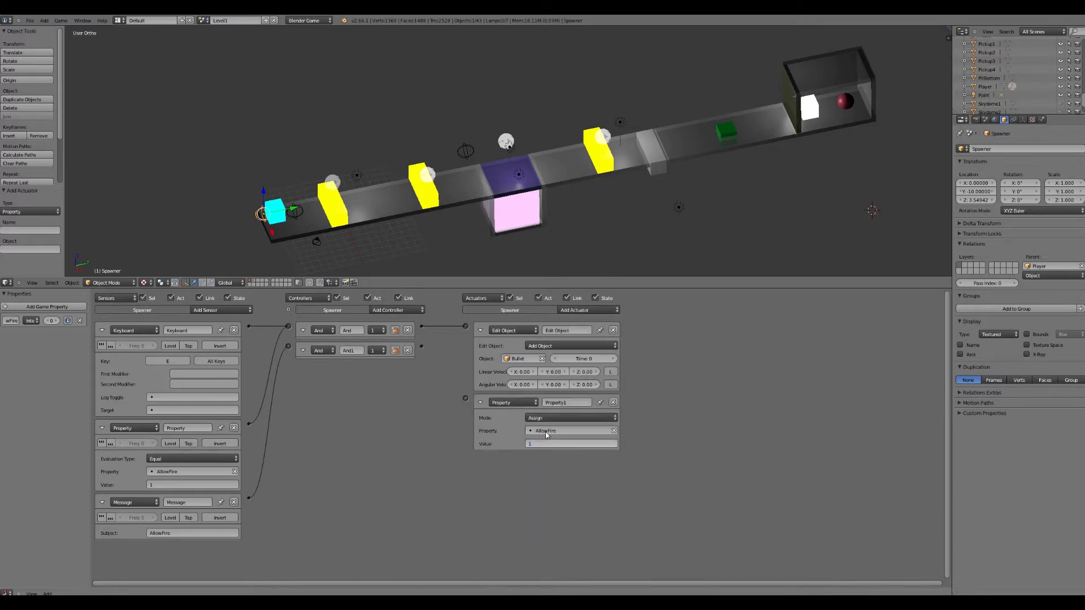
pyautogui.moveTo(429, 348); pyautogui.dragTo(422, 346)
# Review the logic bricks of GunPickup, the Spawner and the Bullet on the second layer
pyautogui.rightClick(844, 101)
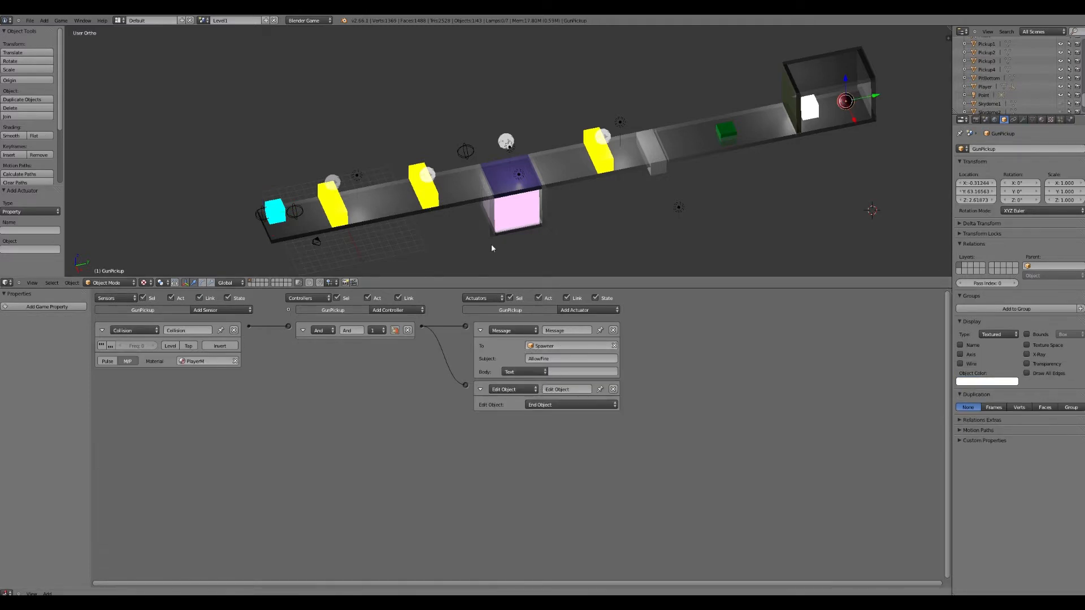
pyautogui.rightClick(263, 214)
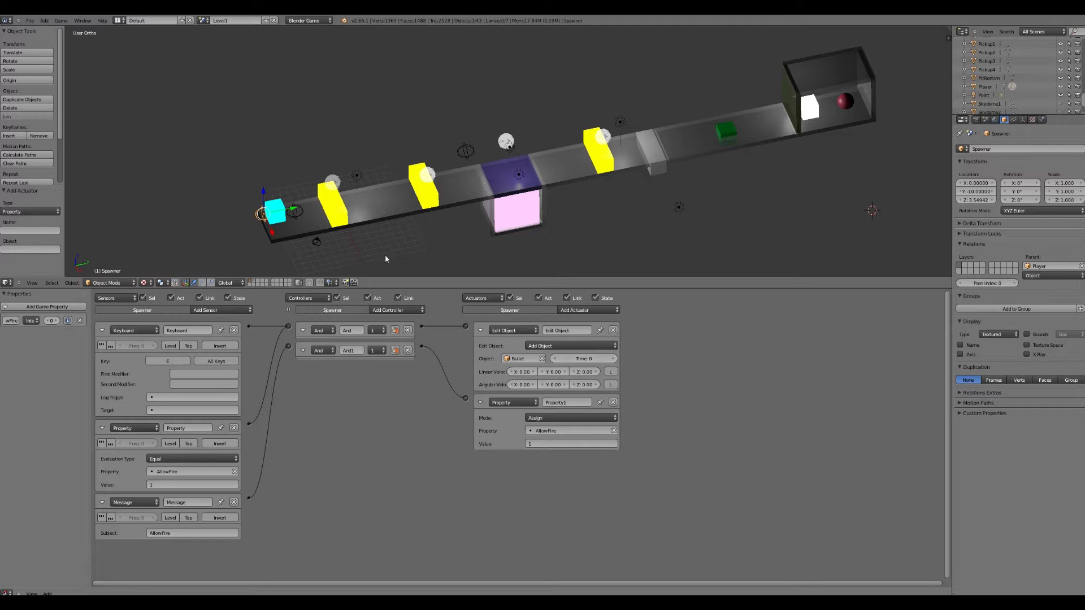
pyautogui.click(254, 282)
pyautogui.rightClick(264, 214)
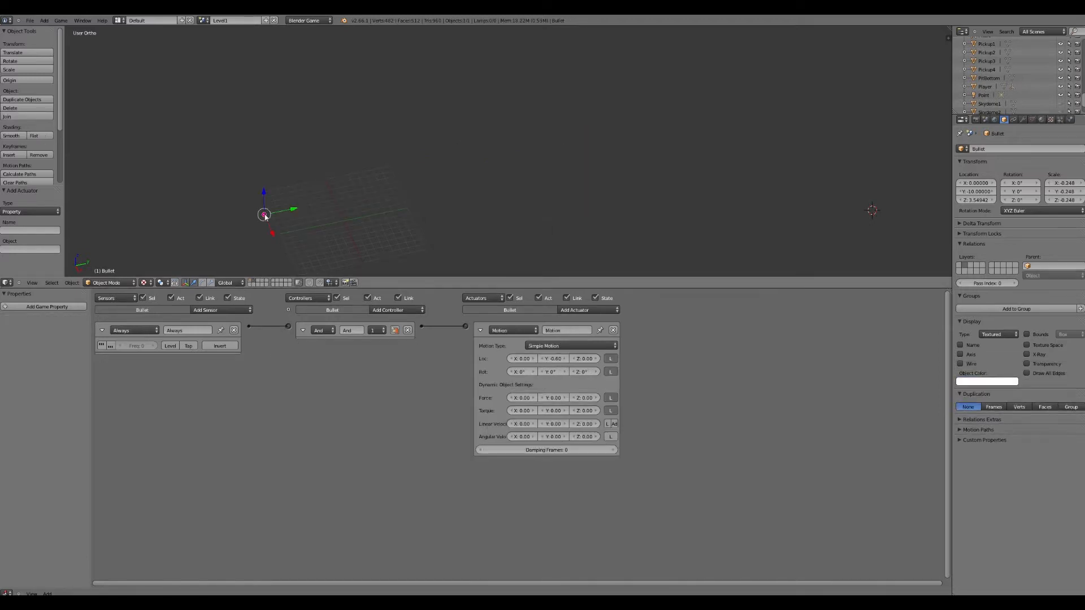
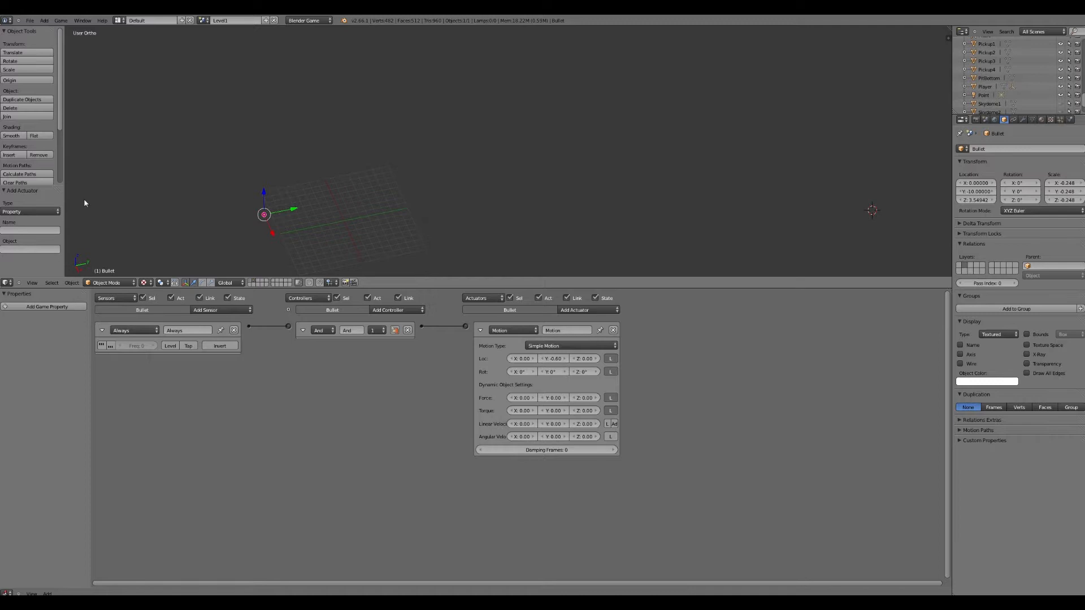
pyautogui.click(254, 280)
pyautogui.rightClick(261, 214)
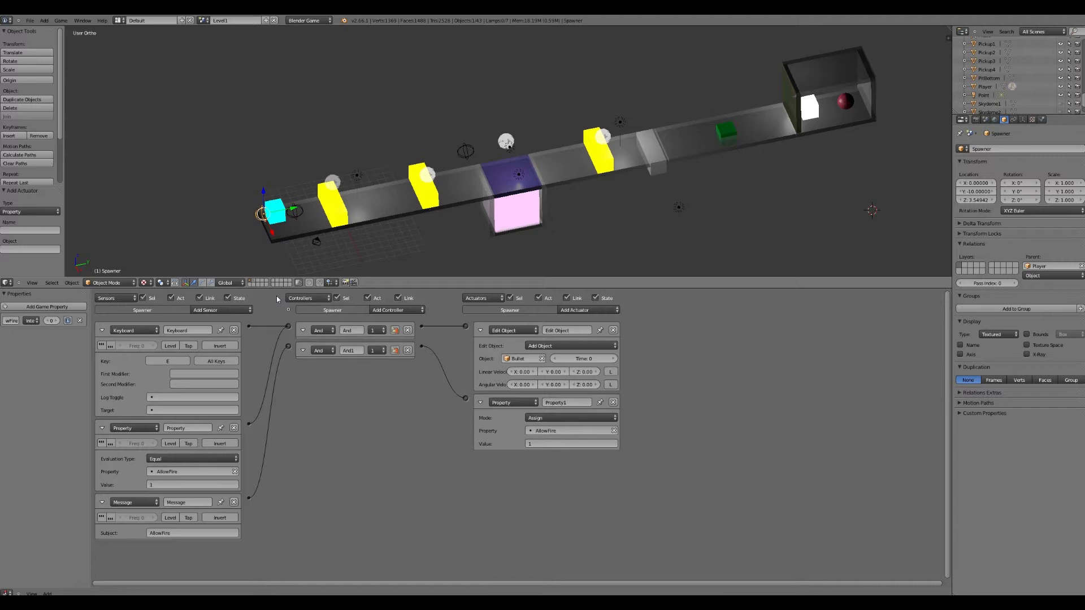
# Add two integer game properties to the Player
pyautogui.rightClick(276, 213)
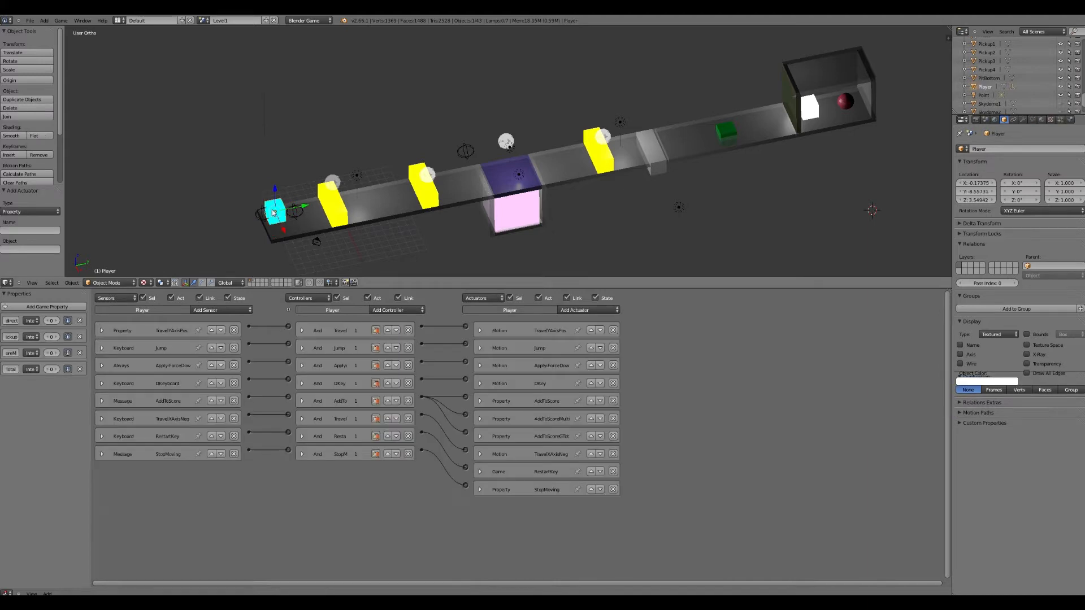
pyautogui.moveTo(691, 288); pyautogui.dragTo(697, 170)
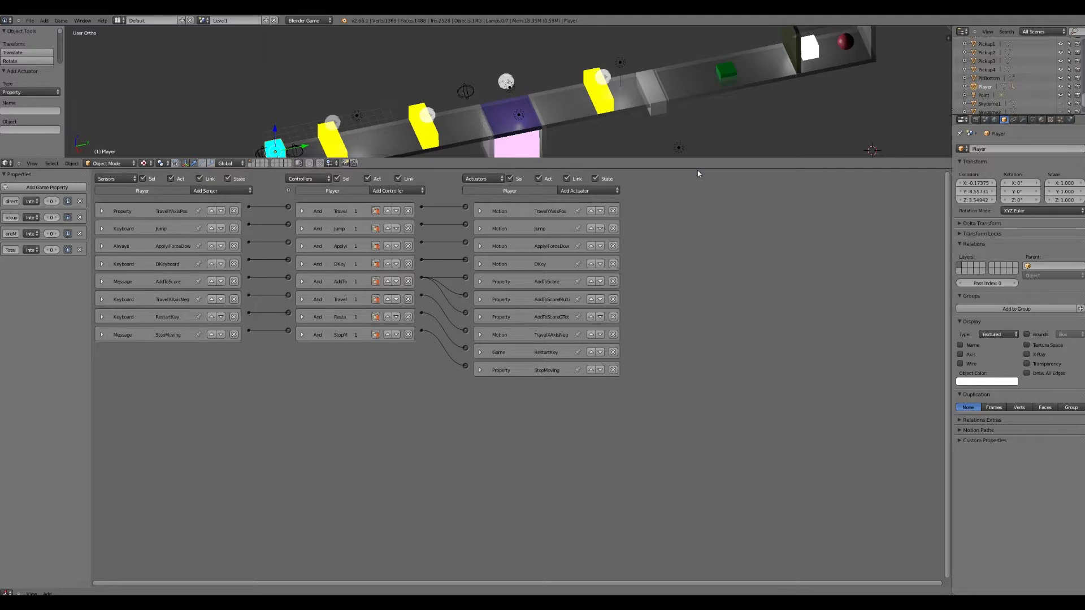
pyautogui.click(47, 187)
pyautogui.click(41, 265)
pyautogui.click(39, 253)
pyautogui.click(47, 188)
pyautogui.click(31, 282)
pyautogui.click(19, 269)
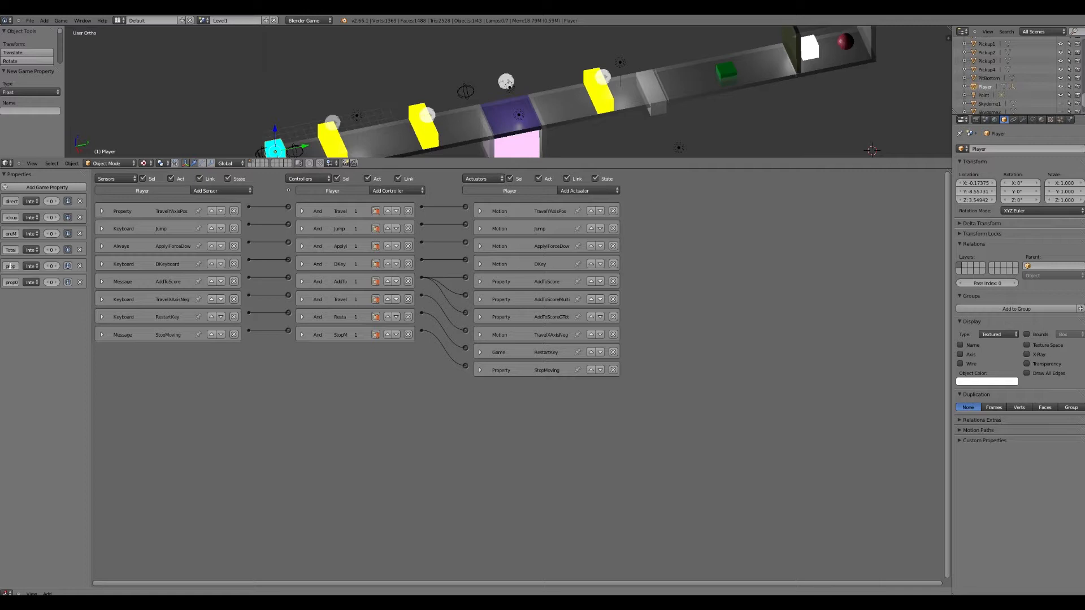
# Name the Player's two new game properties AllowedMoveYPOS and AllowedMoveYNEG
pyautogui.click(11, 266)
pyautogui.write('a')
pyautogui.write('Allow')
pyautogui.click(7, 281)
pyautogui.click(9, 282)
pyautogui.write('X')
pyautogui.moveTo(588, 159); pyautogui.dragTo(588, 269)
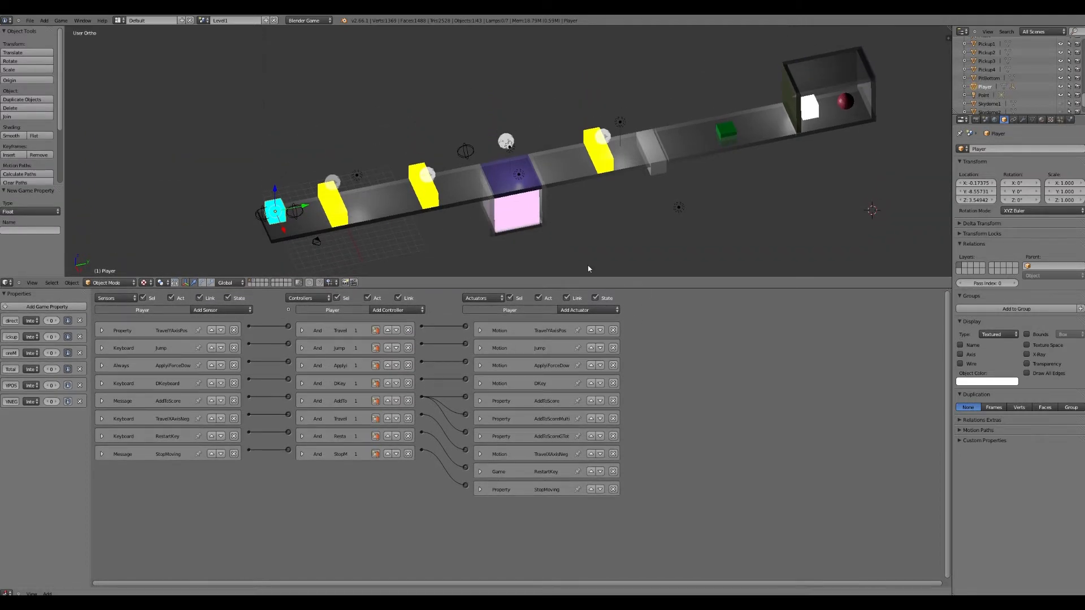
pyautogui.press('g')
pyautogui.press('y')
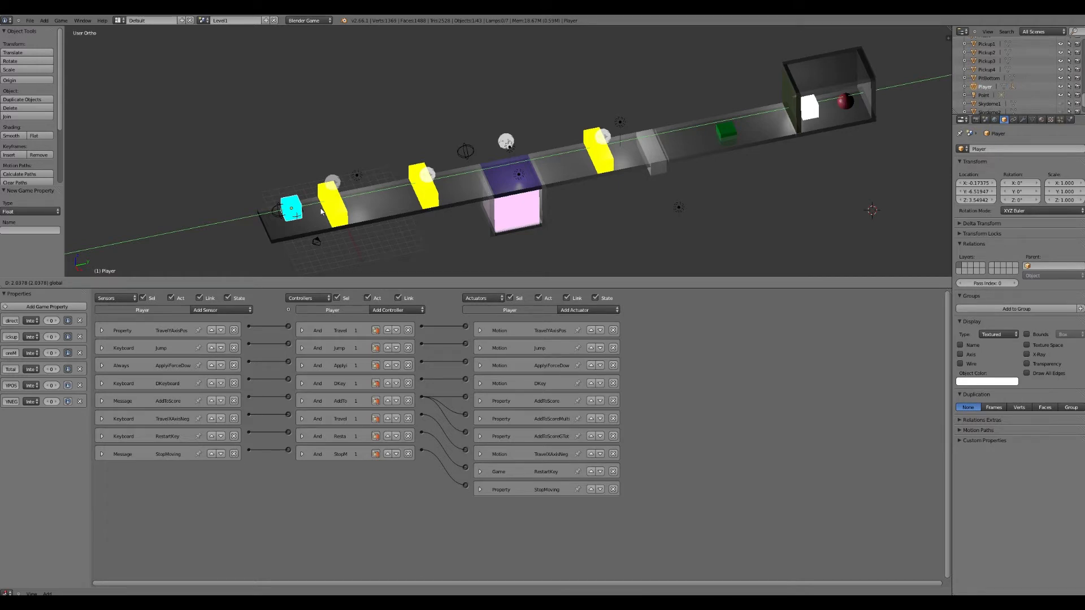
pyautogui.click(321, 212)
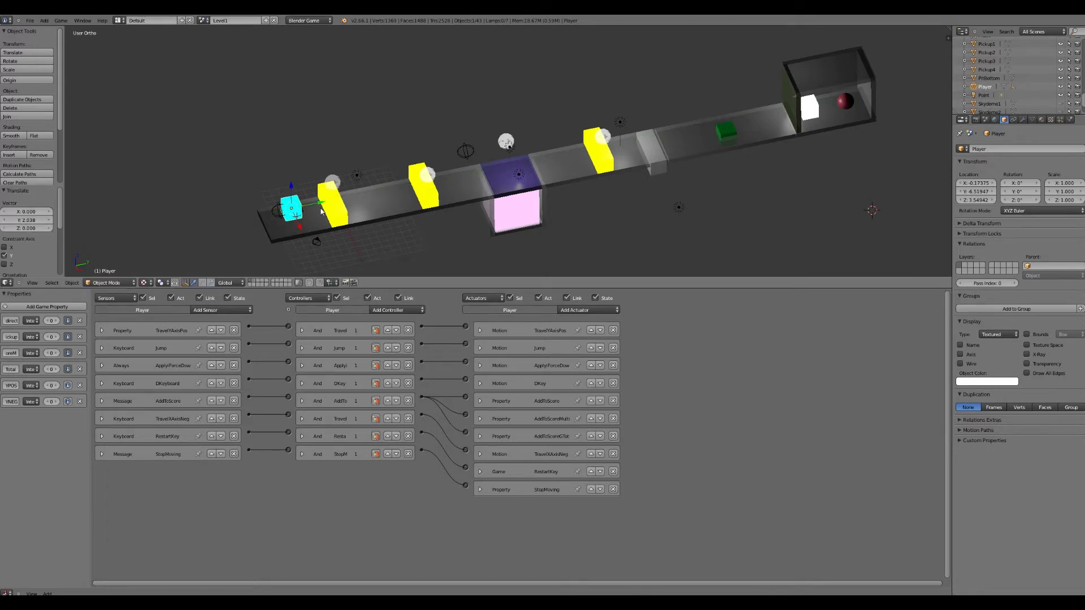
pyautogui.hotkey('ctrl', 'z')
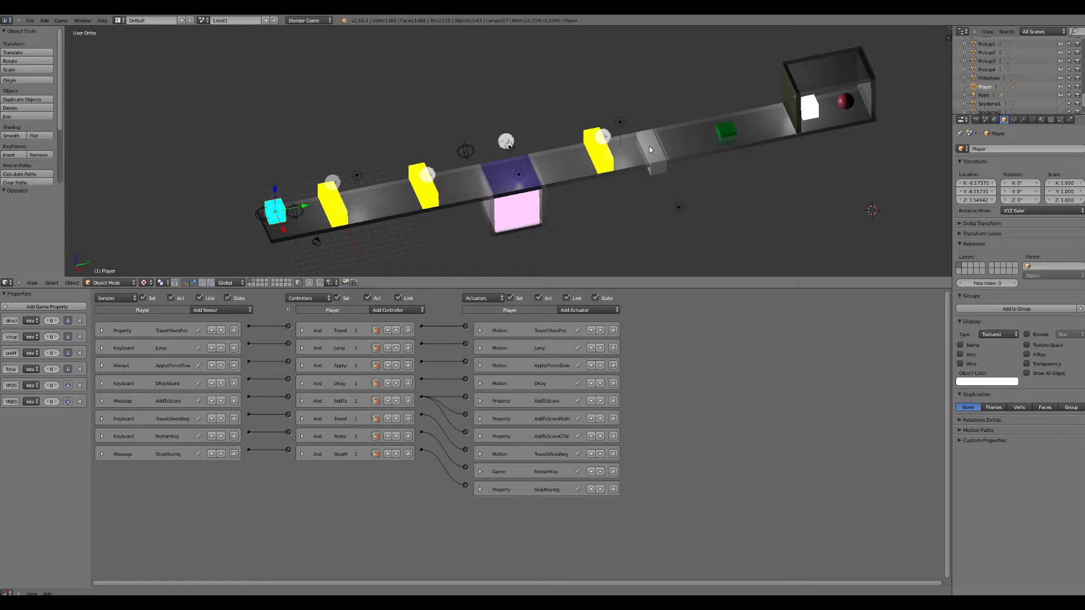
# Check the Trigger's message actuators and add a Message sensor to the Player
pyautogui.rightClick(649, 147)
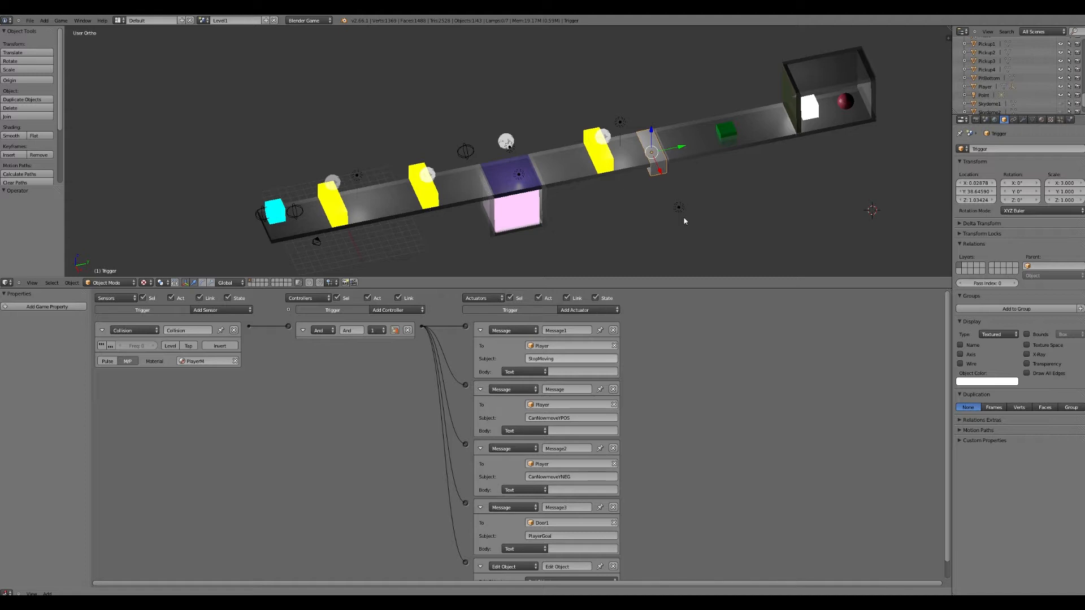
pyautogui.rightClick(282, 208)
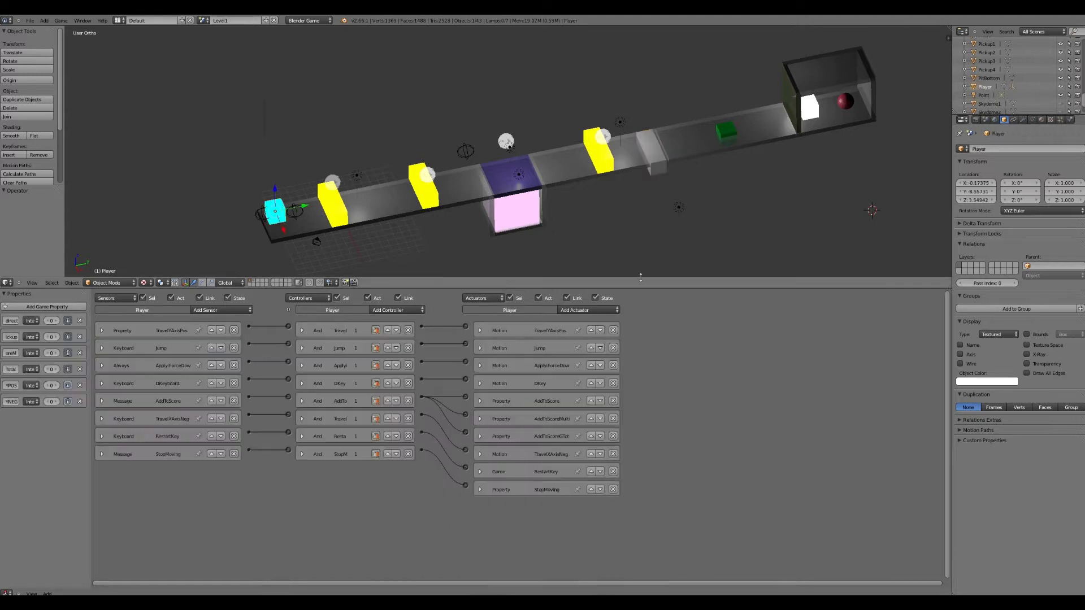
pyautogui.moveTo(644, 287); pyautogui.dragTo(643, 222)
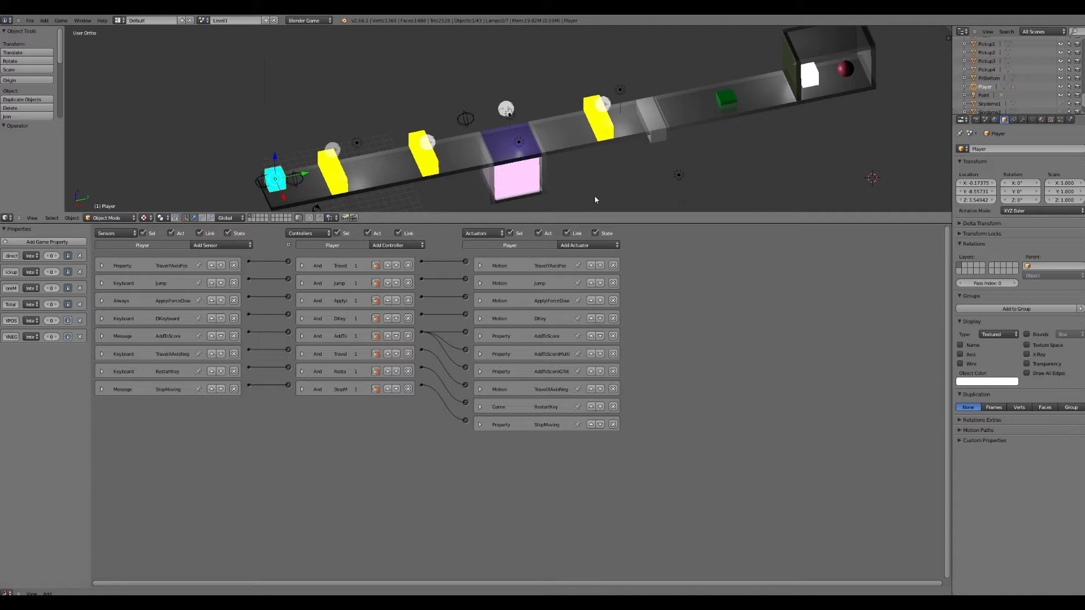
pyautogui.click(217, 246)
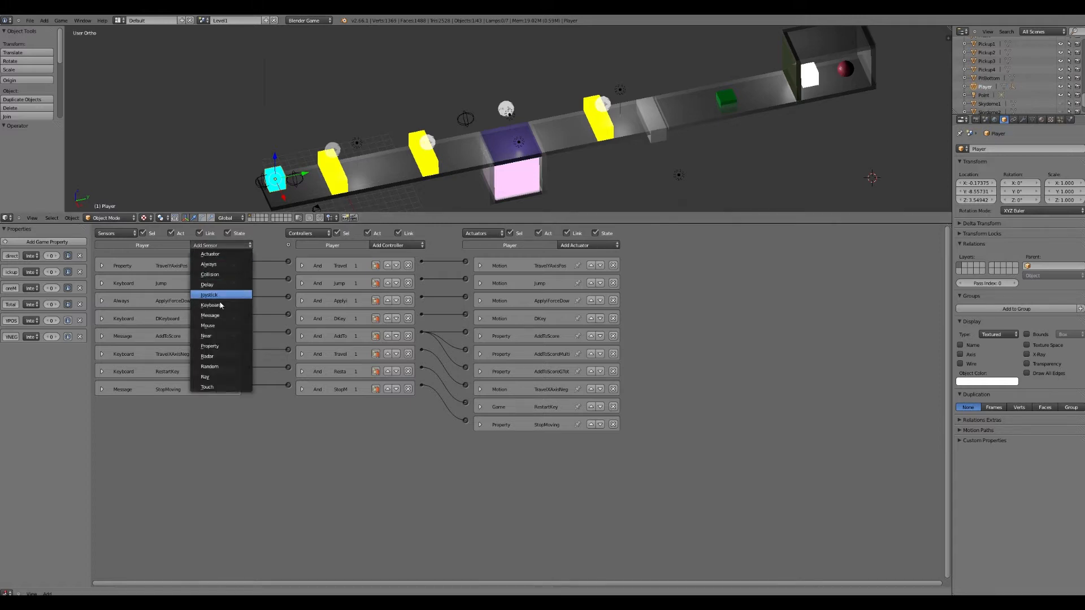
pyautogui.click(212, 322)
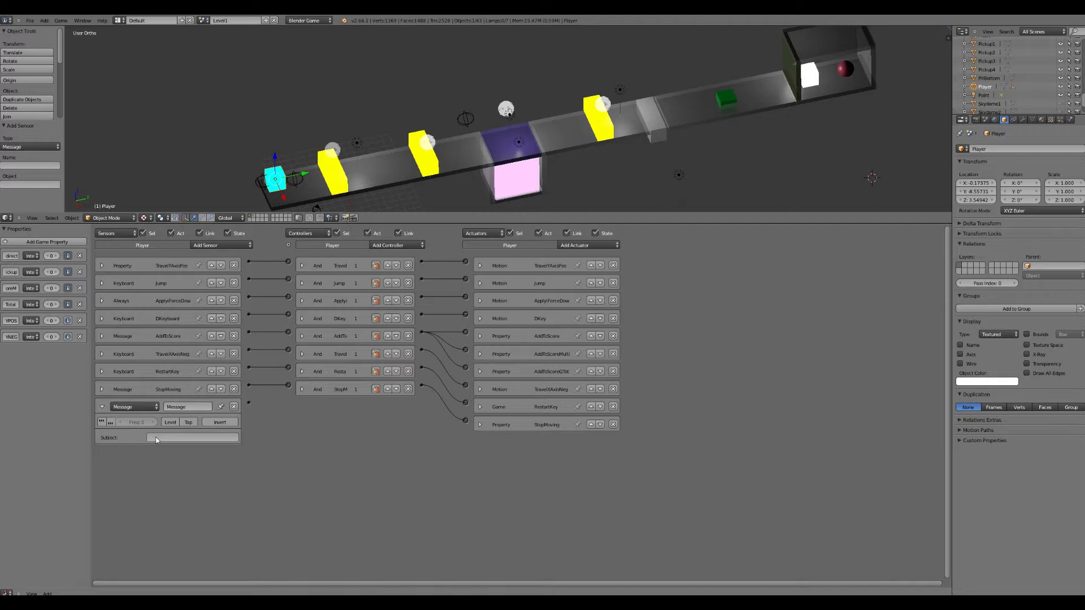
# Copy the CanNowmoveYPOS subject from the Trigger into the Player's Message sensor and link it through an And controller to a Property actuator
pyautogui.rightClick(652, 122)
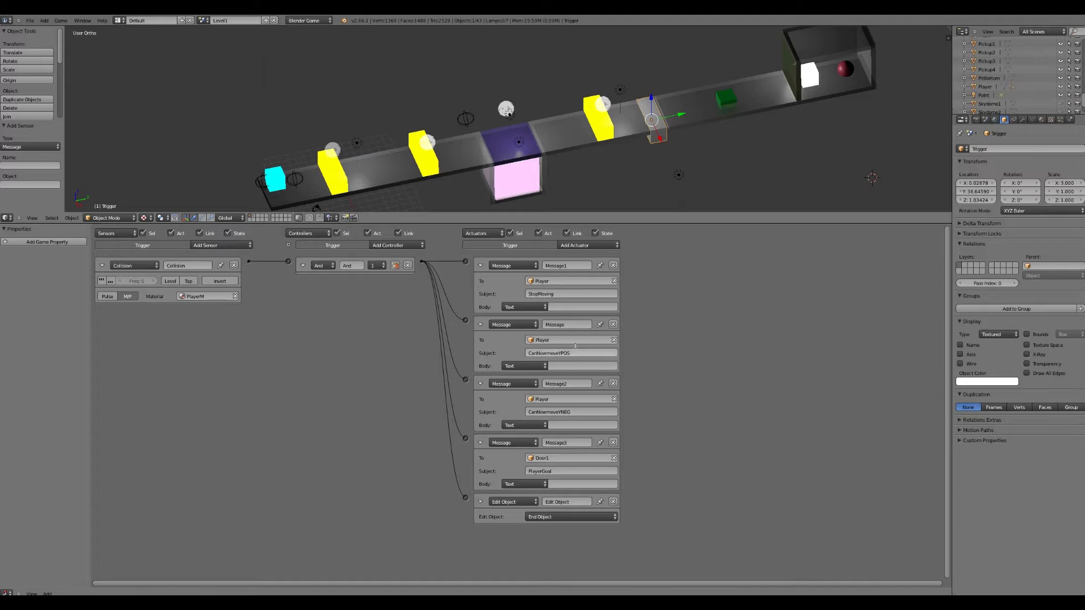
pyautogui.click(573, 353)
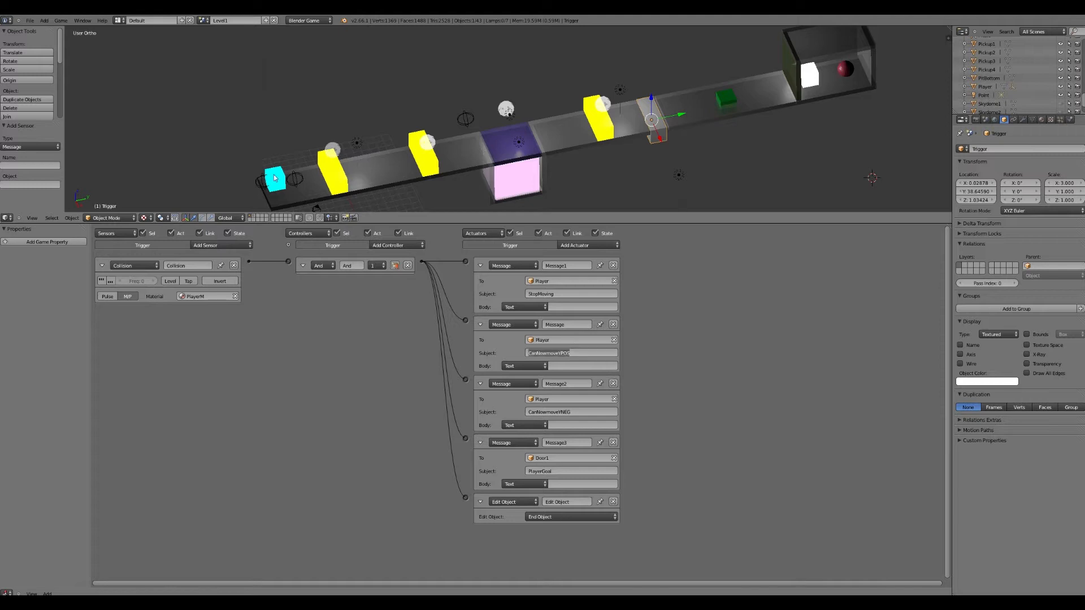
pyautogui.rightClick(274, 178)
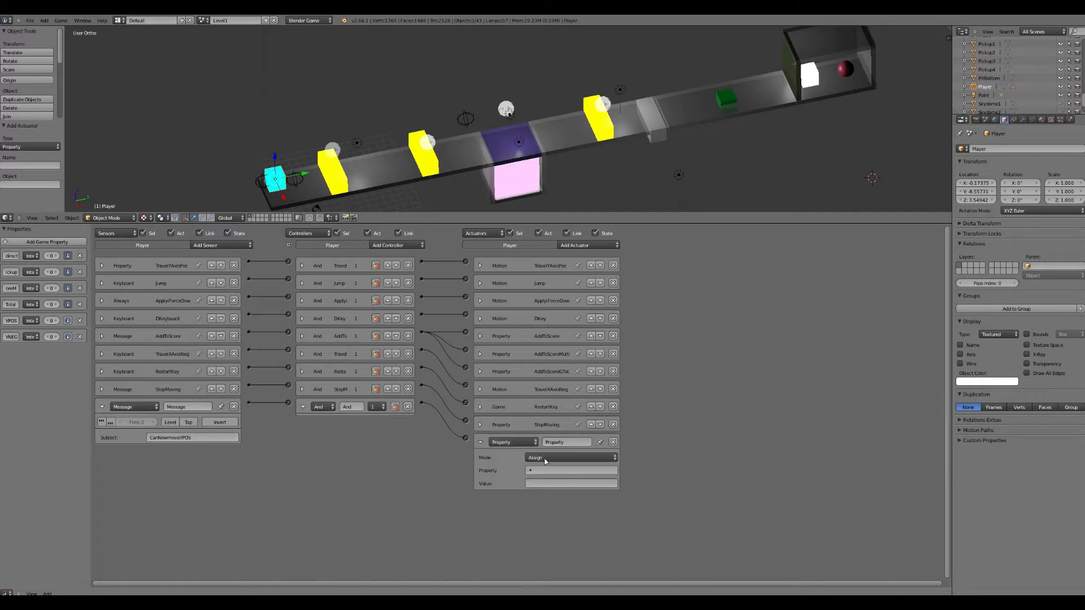
# Set the Player's new Property actuator to assign the value 1 to AllowedMoveYPOS
pyautogui.click(549, 471)
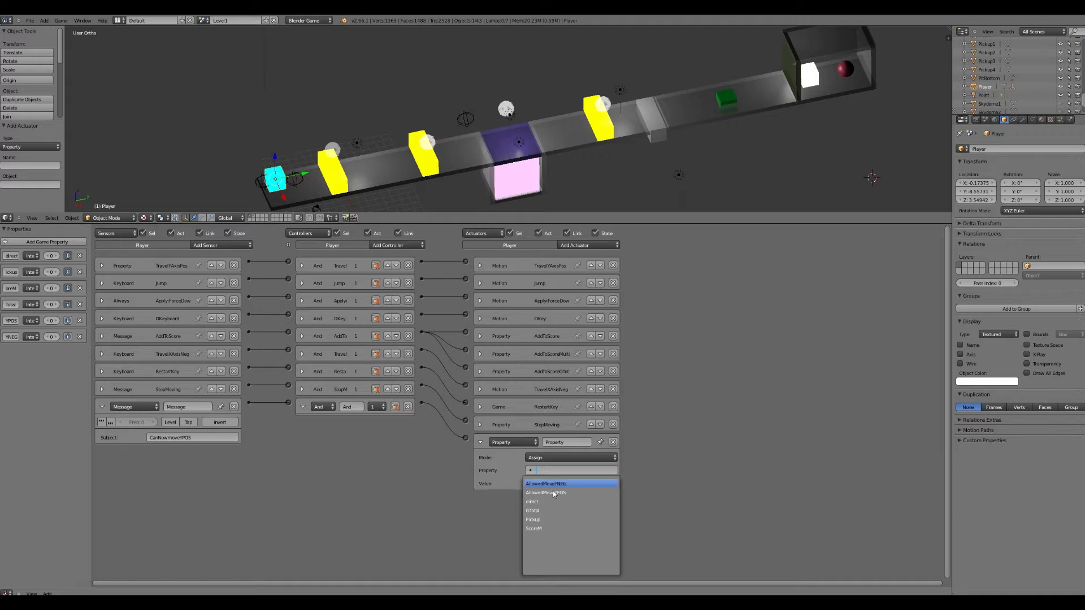
pyautogui.click(546, 492)
pyautogui.click(542, 483)
pyautogui.write('1')
pyautogui.press('Return')
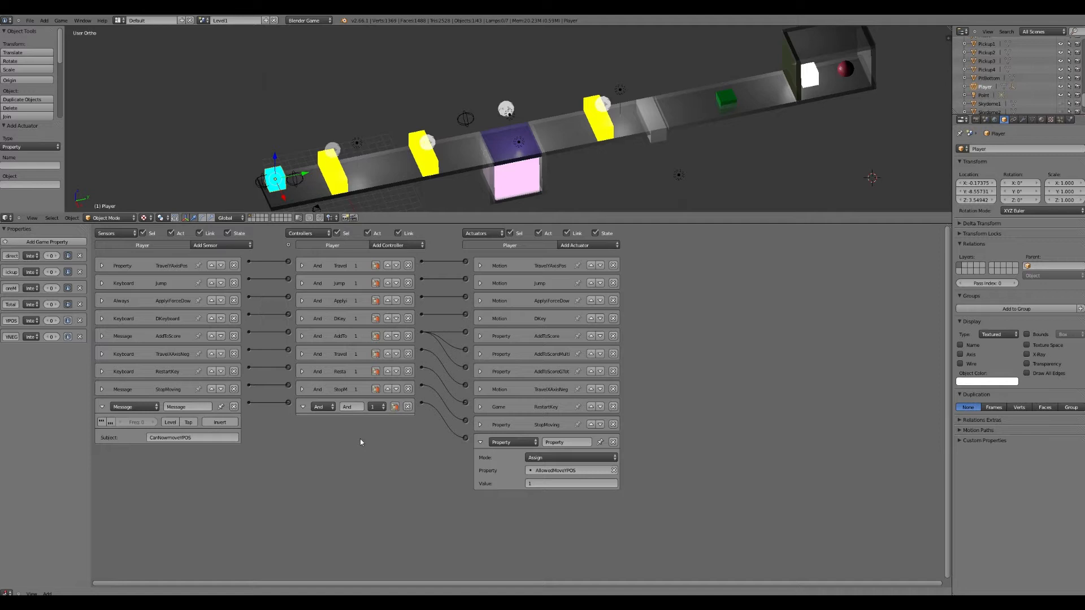
# Add a Keyboard sensor to the Player that responds to the W key
pyautogui.click(215, 246)
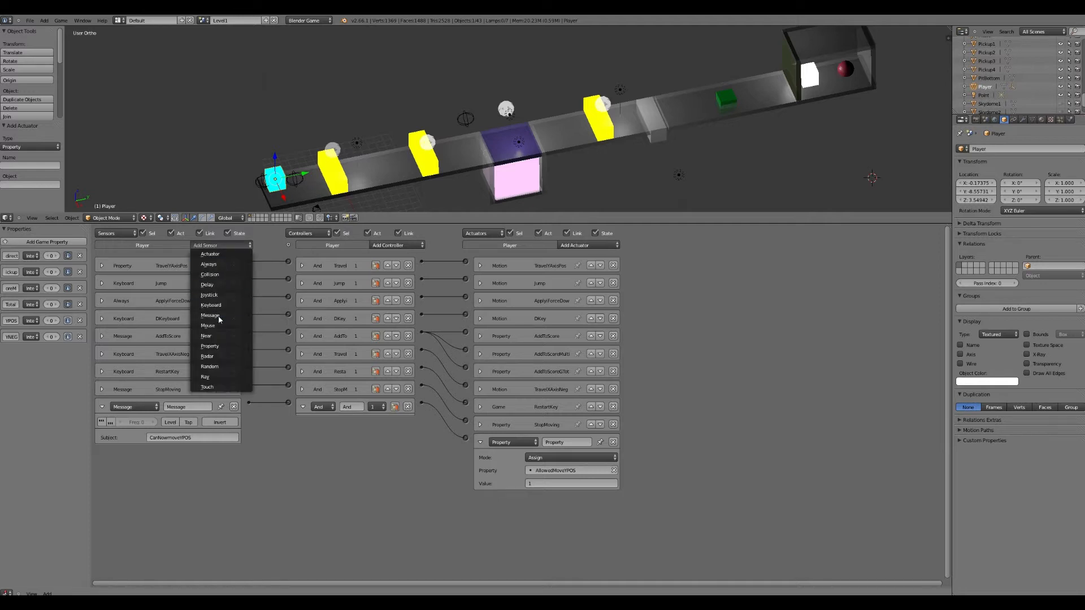
pyautogui.click(211, 305)
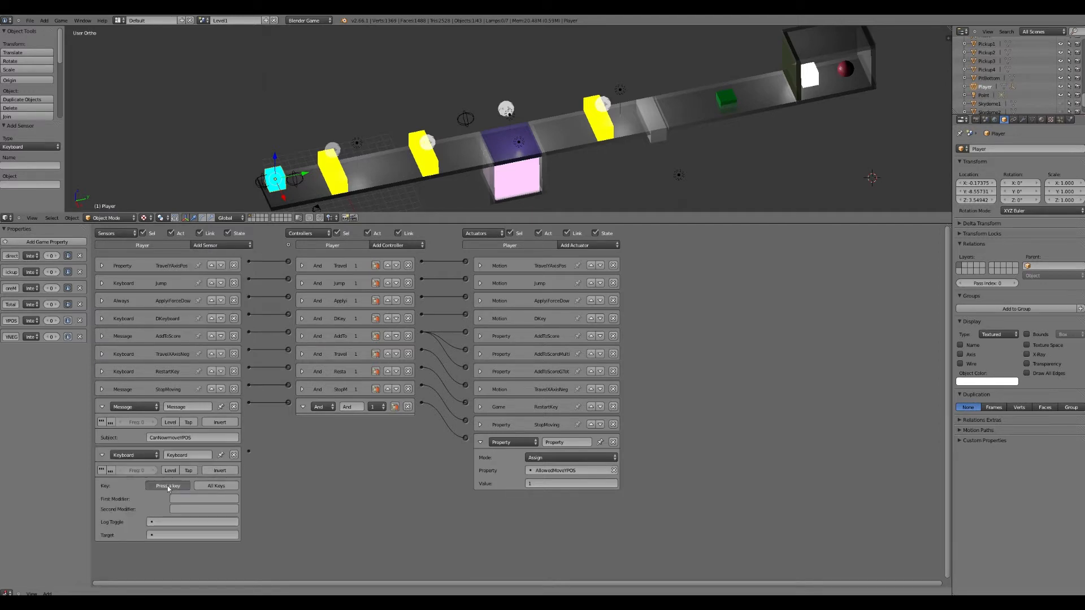
pyautogui.press('w')
pyautogui.press('g')
pyautogui.press('y')
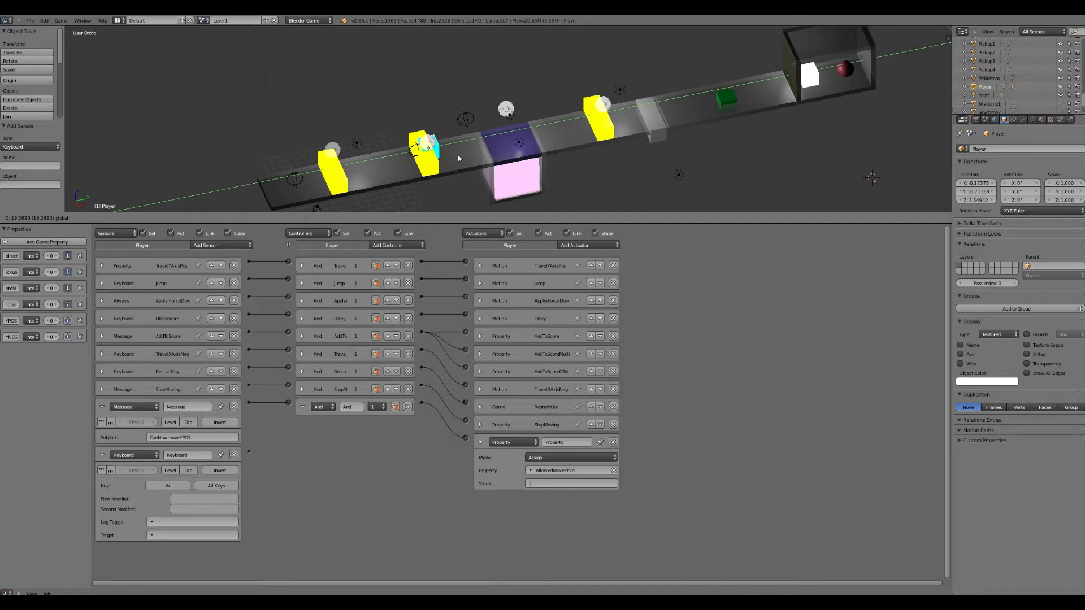
pyautogui.click(459, 175)
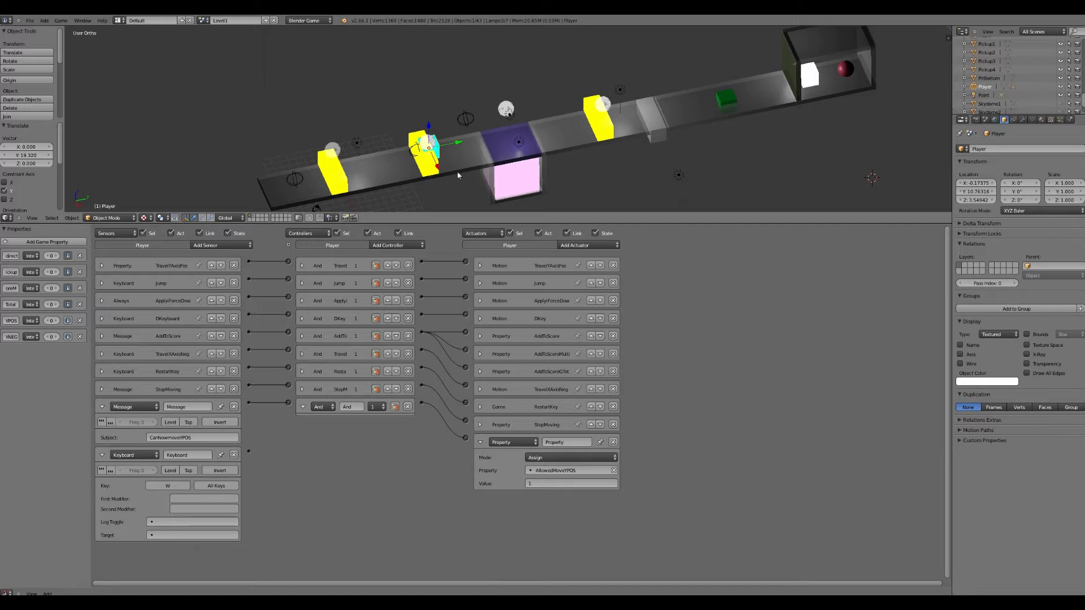
pyautogui.hotkey('ctrl', 'z')
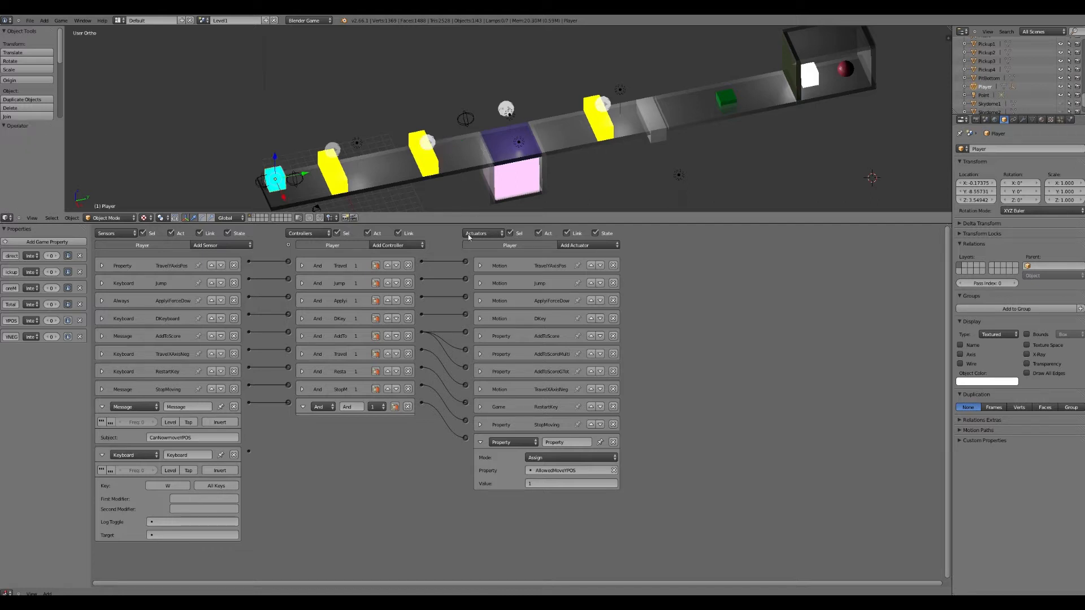
# Add a Property sensor to the Player that checks whether AllowedMoveYPOS equals 1
pyautogui.click(201, 247)
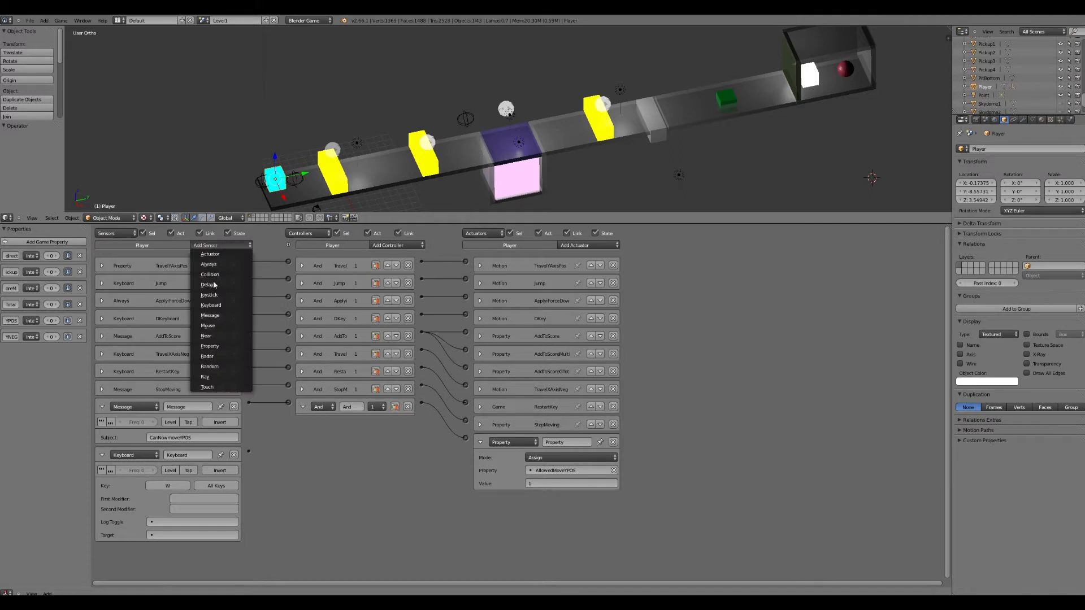
pyautogui.click(217, 347)
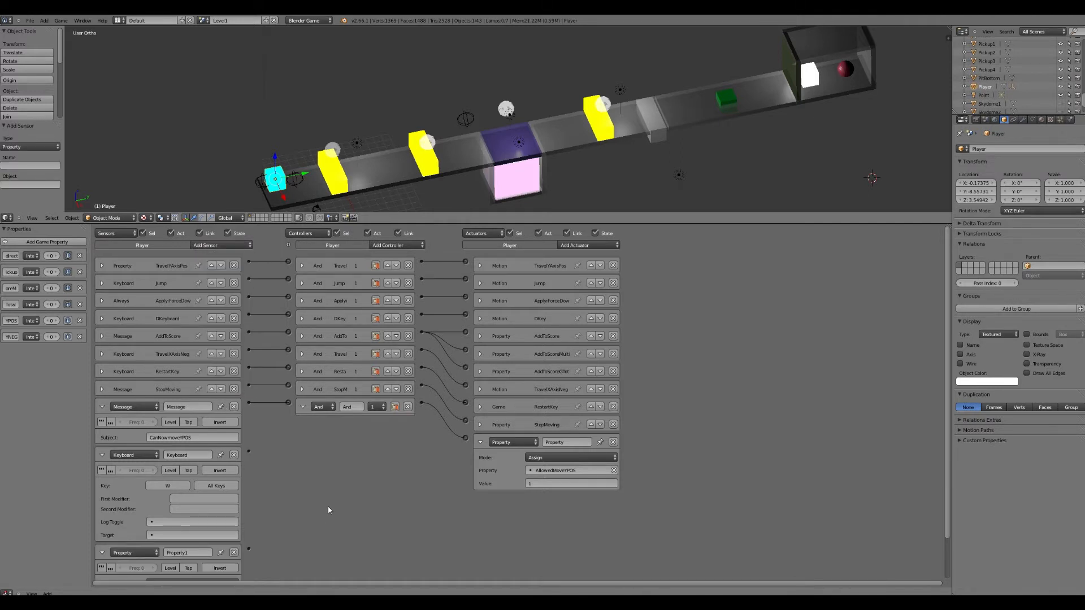
pyautogui.scroll(-2, 328, 510)
pyautogui.click(172, 543)
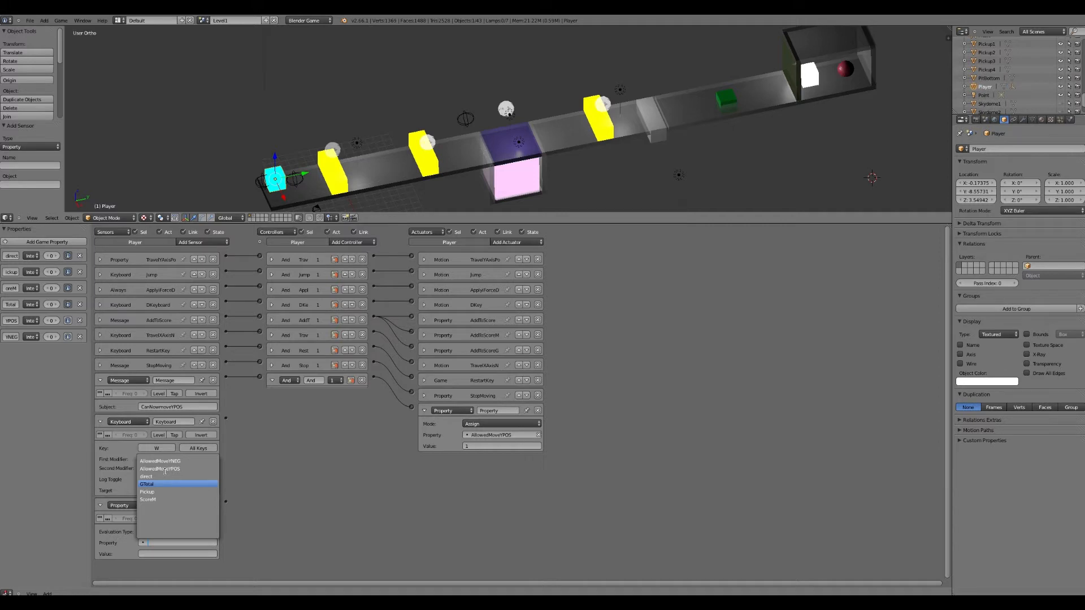
pyautogui.click(164, 469)
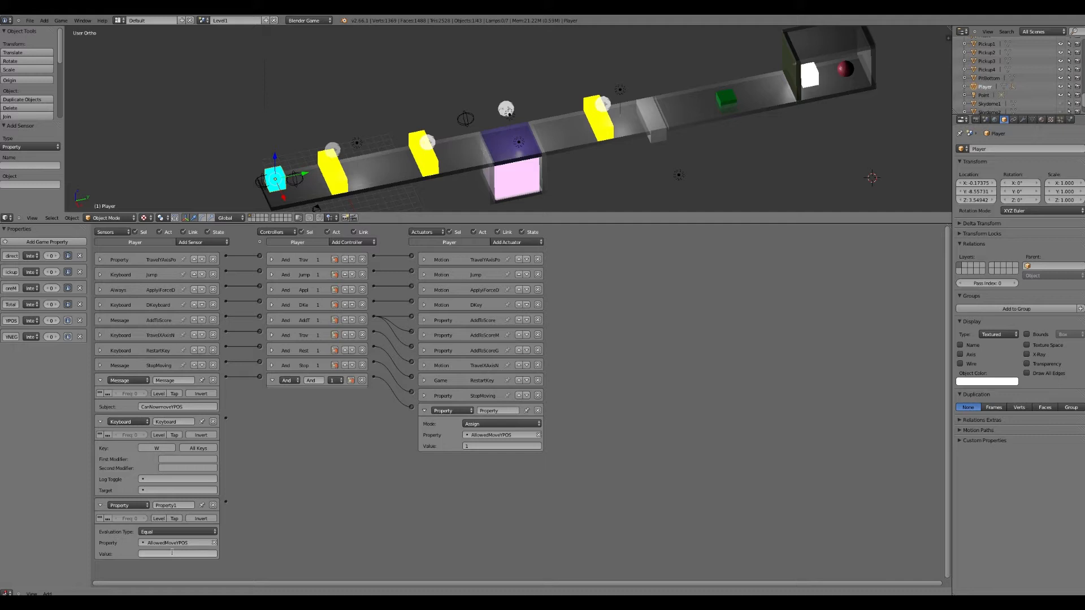
pyautogui.click(172, 552)
pyautogui.write('1')
pyautogui.press('Return')
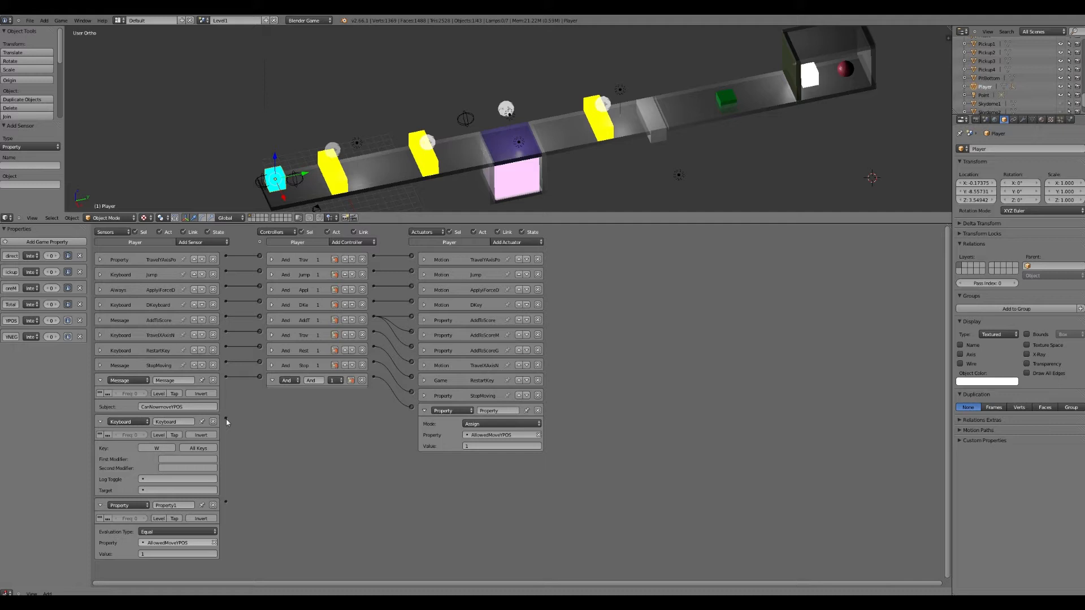
# Add an And controller to the Player and connect the W-key Keyboard sensor and the AllowedMoveYPOS Property sensor to it
pyautogui.click(364, 243)
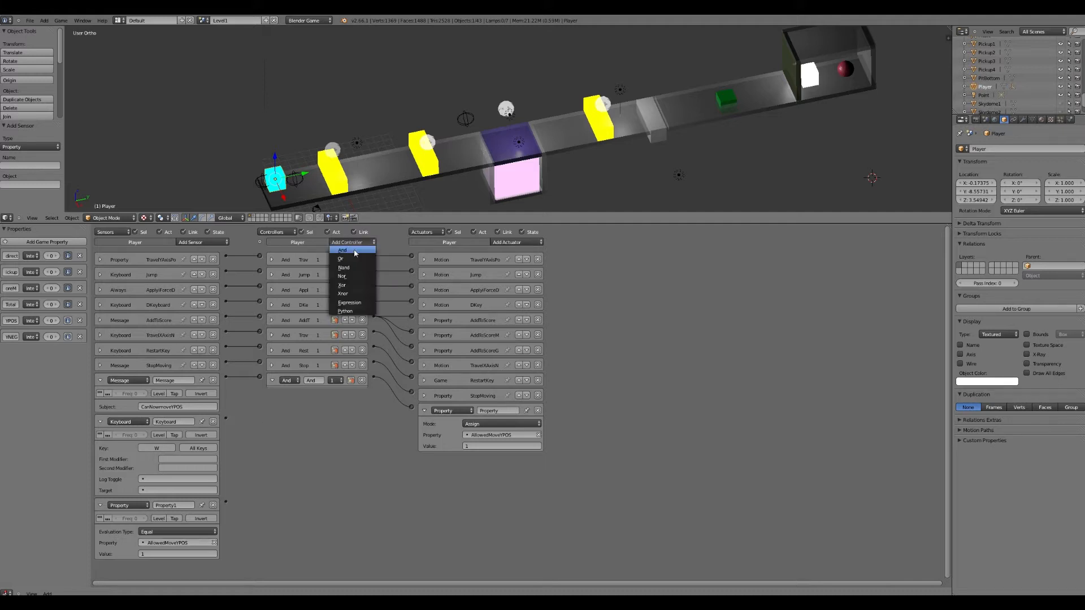
pyautogui.click(347, 251)
pyautogui.moveTo(227, 420); pyautogui.dragTo(226, 503)
# Add a Motion actuator to the Player, set to Character Motion with a Y location of 0.15
pyautogui.click(520, 242)
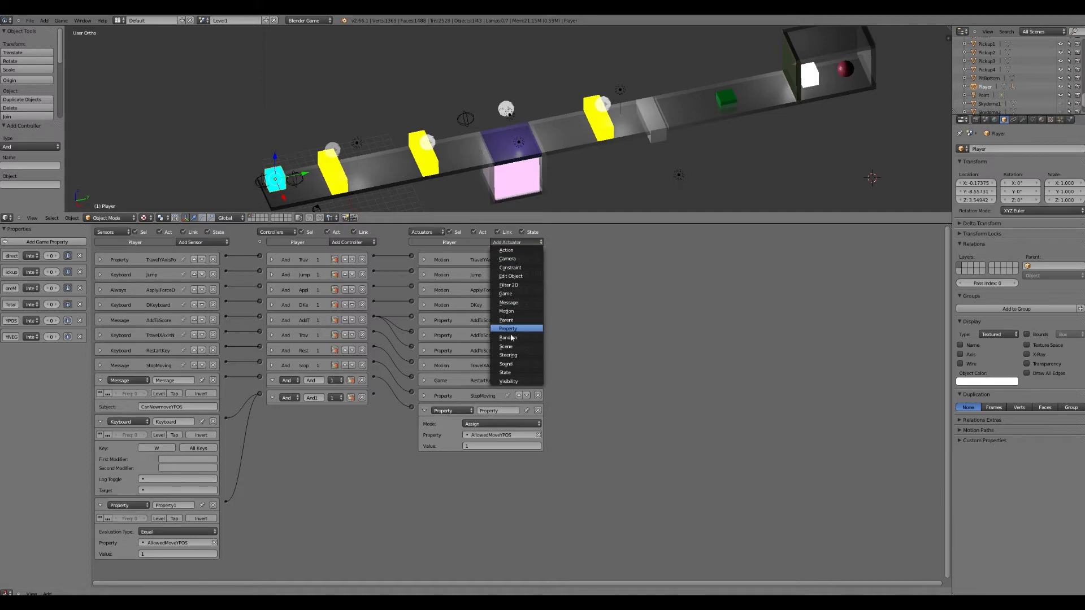
pyautogui.click(506, 311)
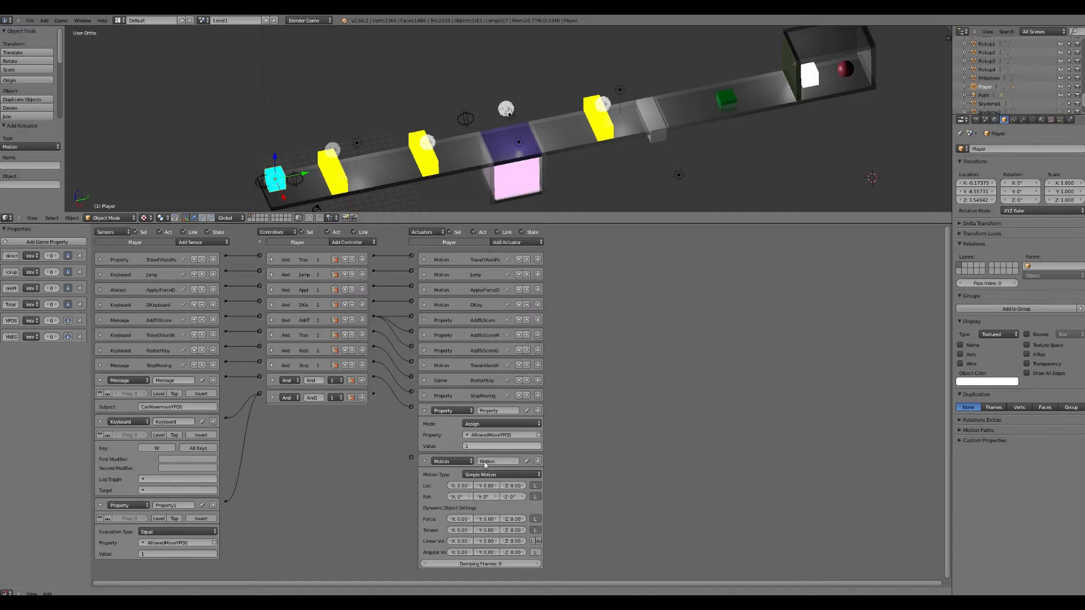
pyautogui.click(486, 474)
pyautogui.click(485, 450)
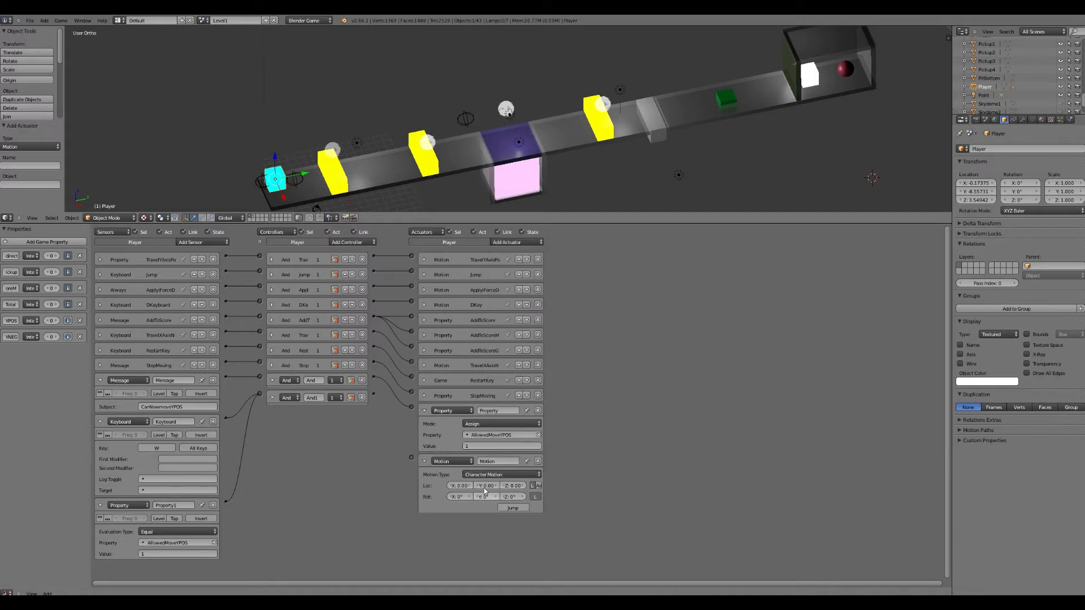
pyautogui.click(485, 485)
pyautogui.write('0.15')
pyautogui.press('Return')
# Link the W-key And controller to the Character Motion actuator and save the file
pyautogui.moveTo(373, 394); pyautogui.dragTo(411, 459)
pyautogui.click(30, 21)
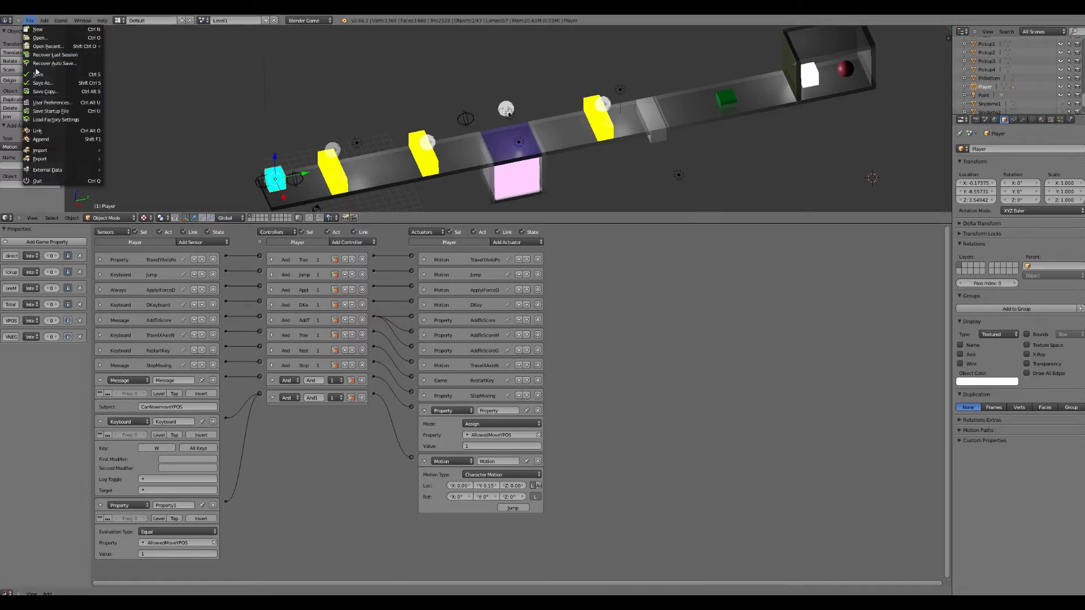
pyautogui.click(37, 74)
# Add a Message sensor to the Player with the subject CanNowmoveYNEG, checking the wording against the Trigger's message actuators
pyautogui.moveTo(565, 214); pyautogui.dragTo(567, 130)
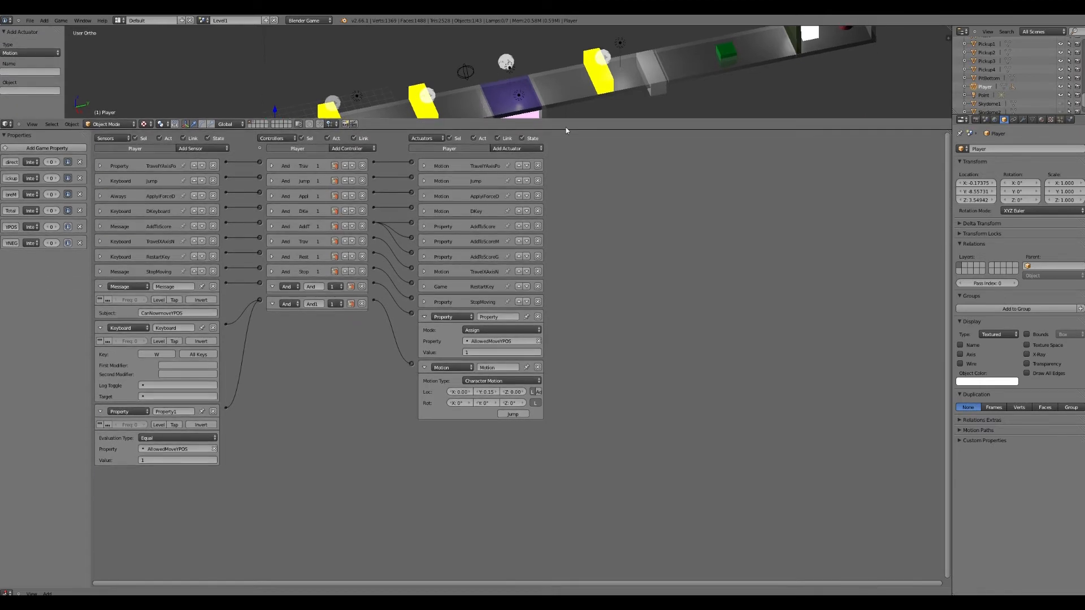
pyautogui.moveTo(567, 131); pyautogui.dragTo(566, 127)
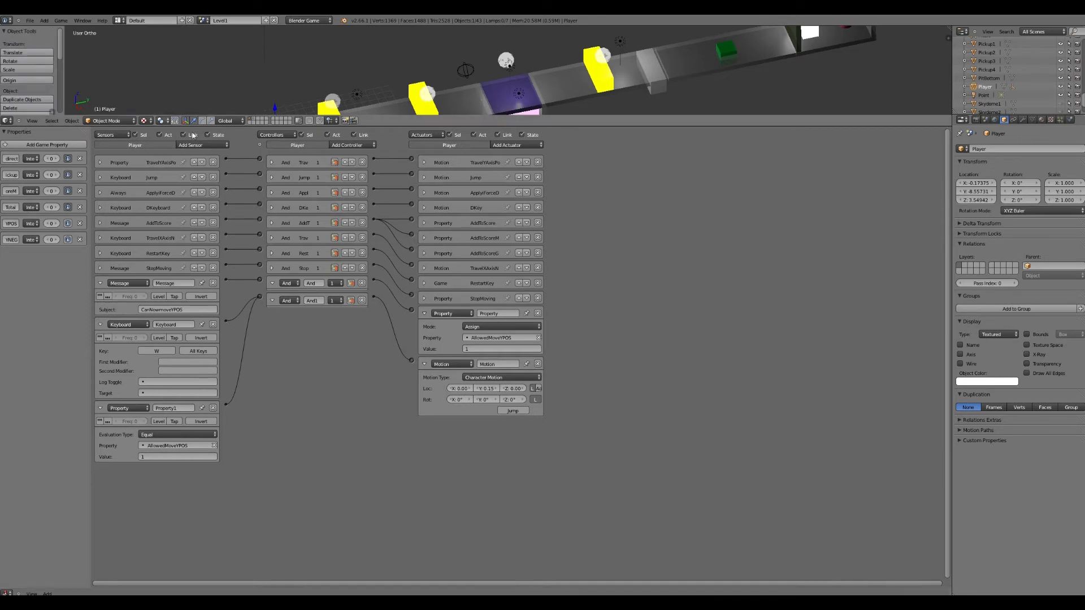
pyautogui.click(202, 148)
pyautogui.click(195, 205)
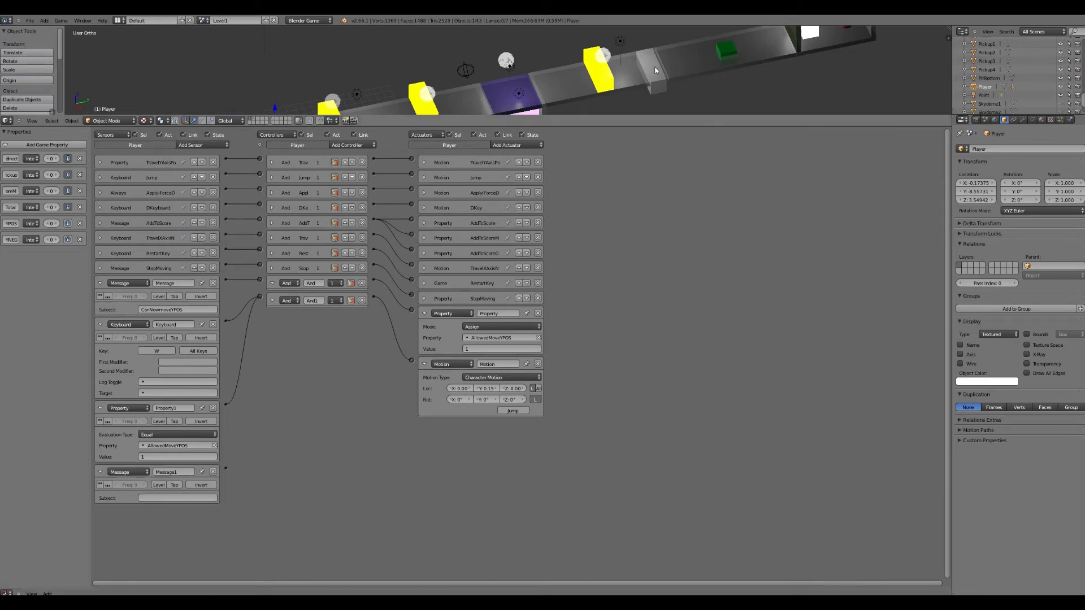
pyautogui.rightClick(650, 92)
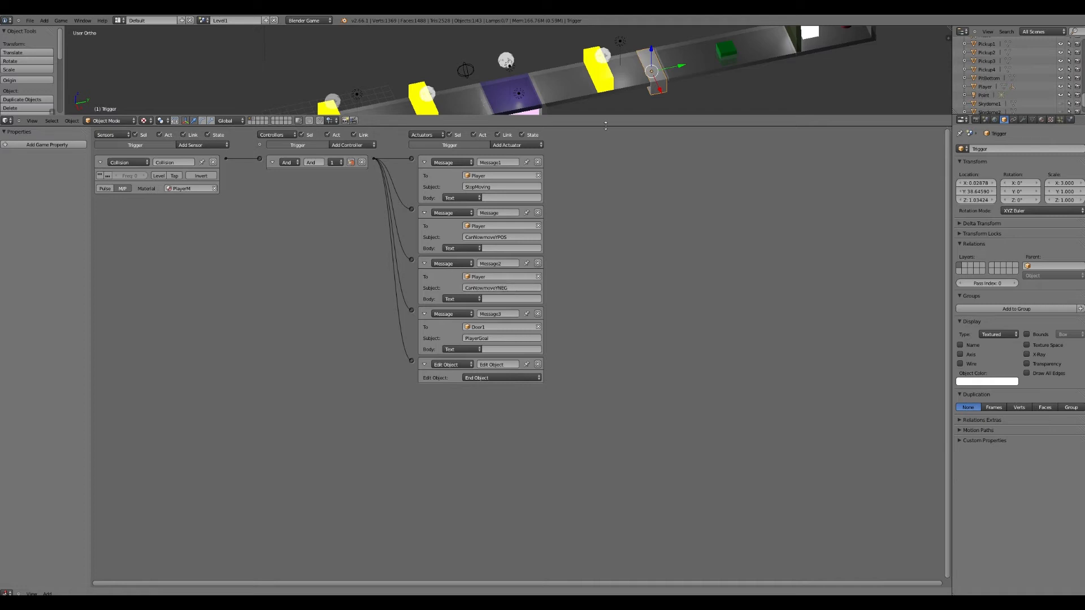
pyautogui.moveTo(605, 117); pyautogui.dragTo(471, 255)
pyautogui.rightClick(275, 204)
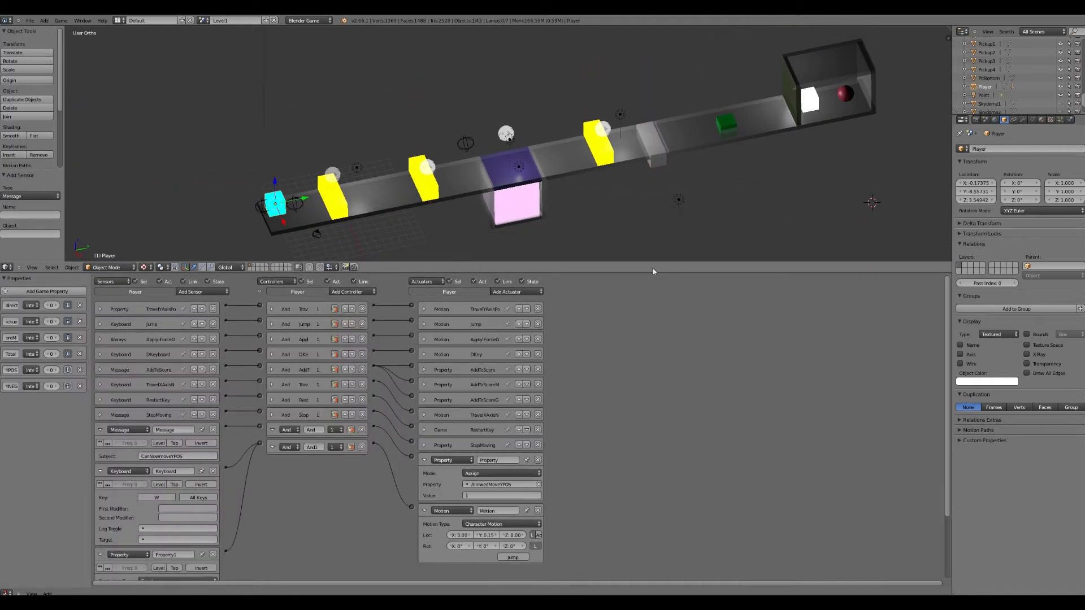
pyautogui.moveTo(669, 272); pyautogui.dragTo(661, 170)
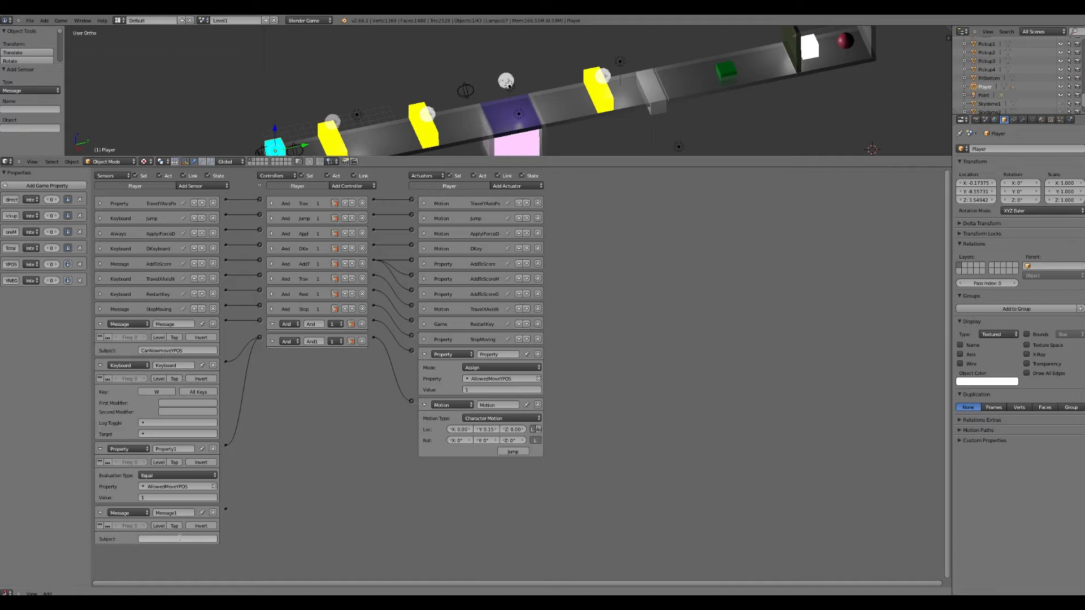
pyautogui.write('CanNowmoveYNEG')
# Add another And controller to the Player and connect the CanNowmoveYNEG Message sensor to it
pyautogui.click(353, 186)
pyautogui.click(350, 193)
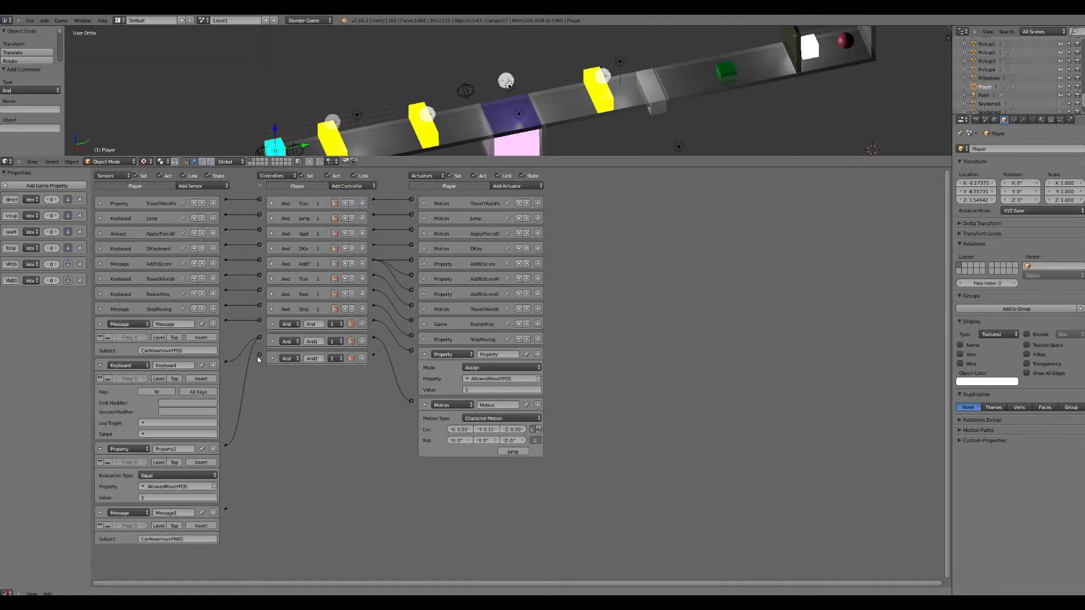
pyautogui.moveTo(226, 509); pyautogui.dragTo(259, 355)
# Add a Property actuator that assigns 1 to AllowedMoveYNEG and link it to the CanNowmoveYNEG sensor's And controller
pyautogui.click(516, 185)
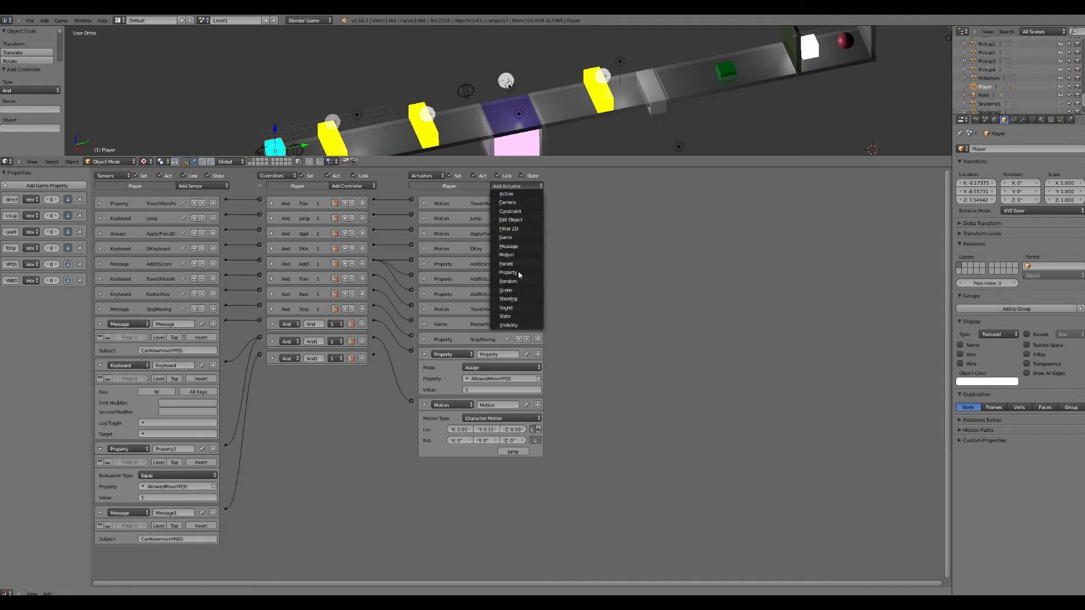
pyautogui.click(520, 272)
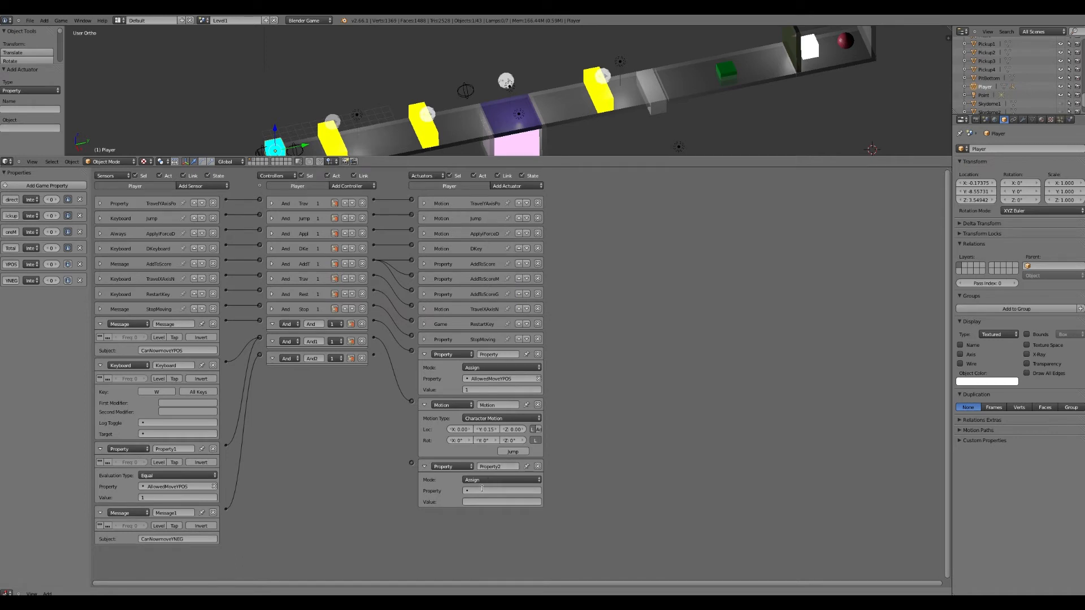
pyautogui.click(478, 490)
pyautogui.click(486, 500)
pyautogui.hotkey('ctrl', 'z')
pyautogui.click(492, 503)
pyautogui.click(474, 502)
pyautogui.write('1')
pyautogui.press('Return')
pyautogui.moveTo(374, 354); pyautogui.dragTo(412, 463)
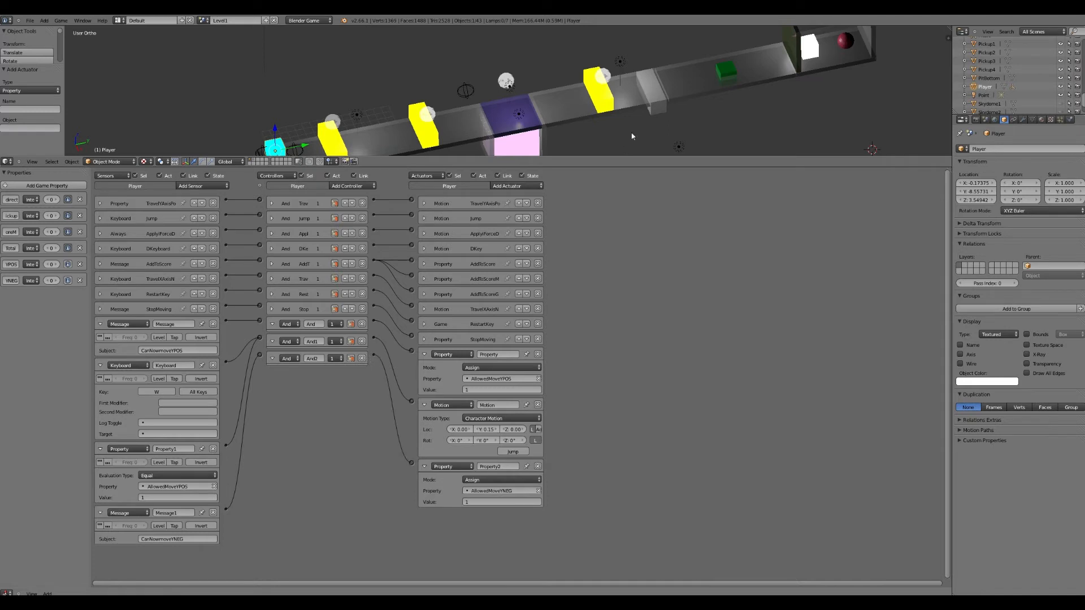
# Add a Keyboard sensor to the Player that responds to the S key
pyautogui.rightClick(651, 81)
pyautogui.rightClick(277, 149)
pyautogui.click(205, 186)
pyautogui.click(199, 238)
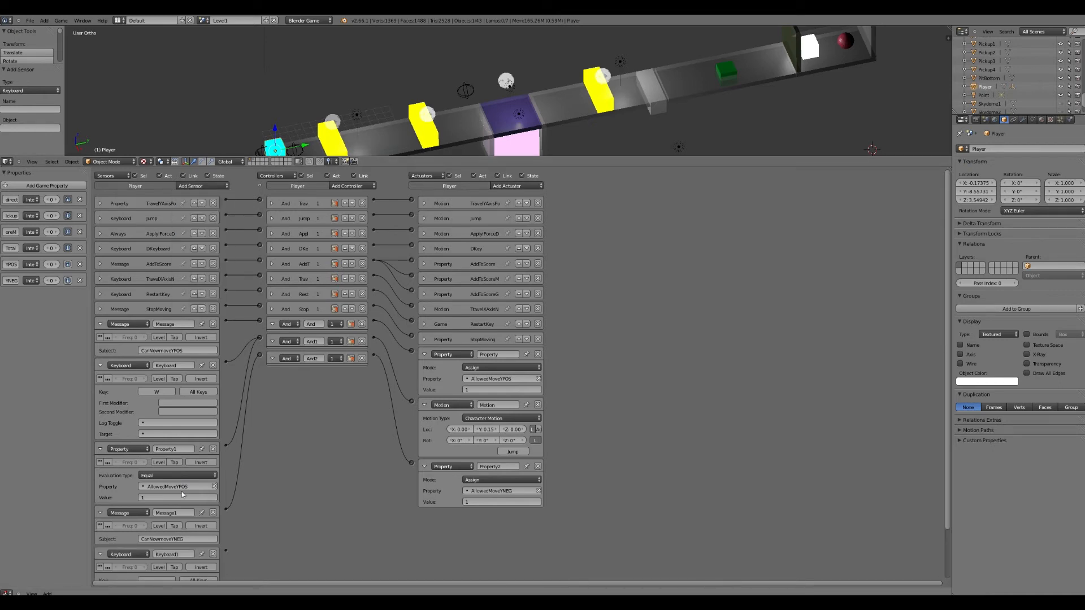
pyautogui.scroll(-2, 161, 582)
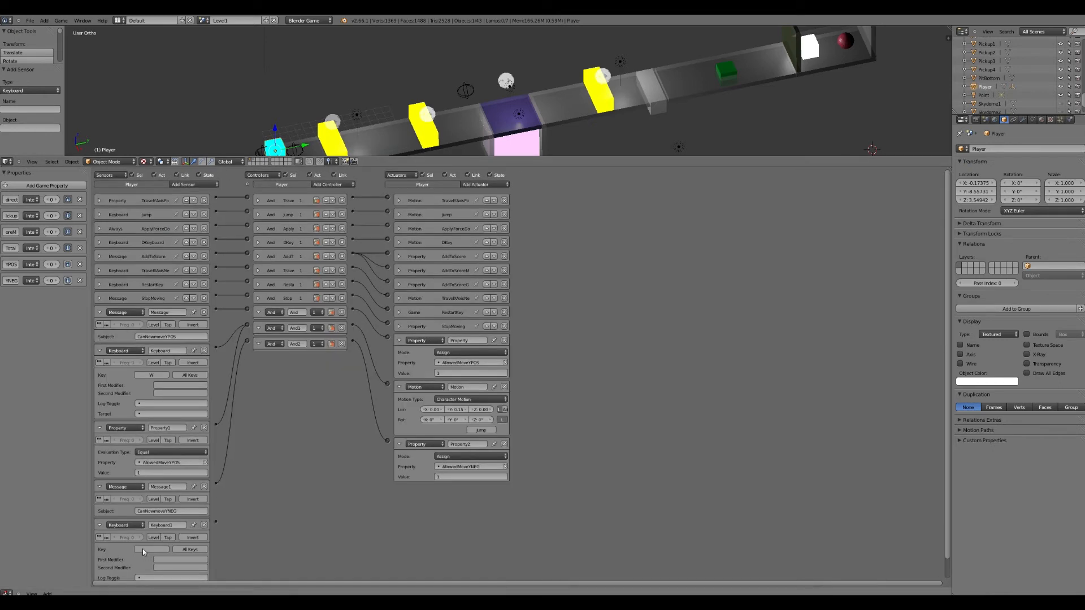
pyautogui.press('s')
pyautogui.scroll(-2, 293, 374)
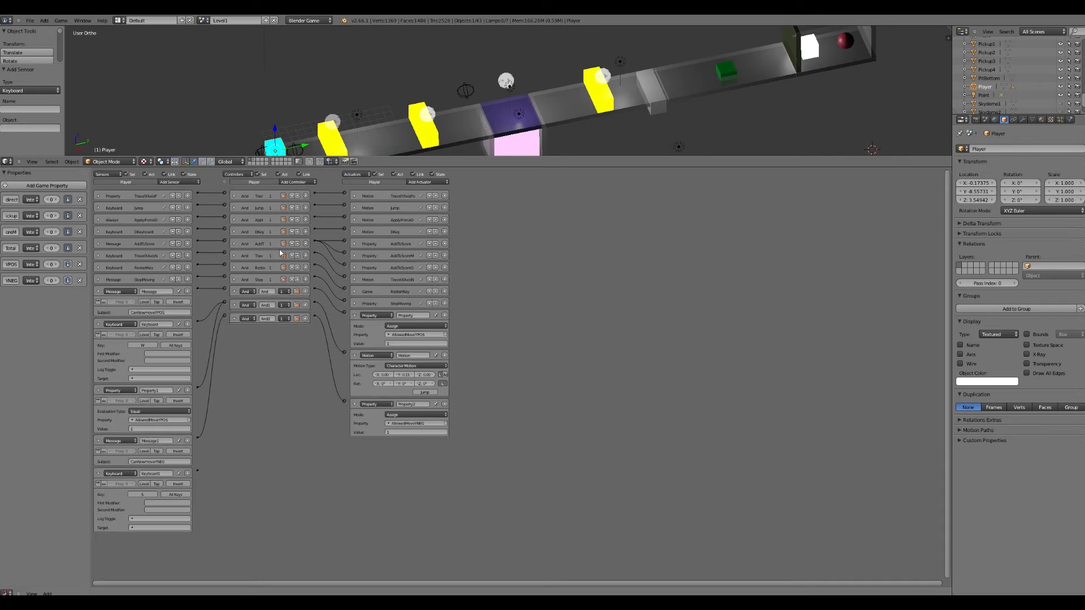
# Add a Property sensor to the Player that checks whether AllowedMoveYNEG equals 1
pyautogui.click(187, 182)
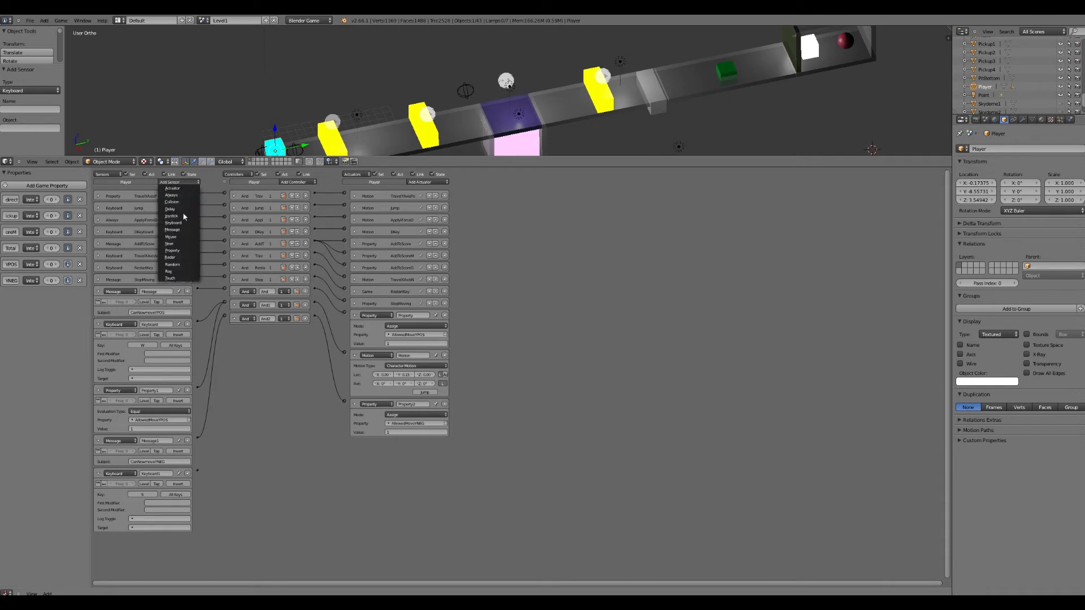
pyautogui.click(173, 250)
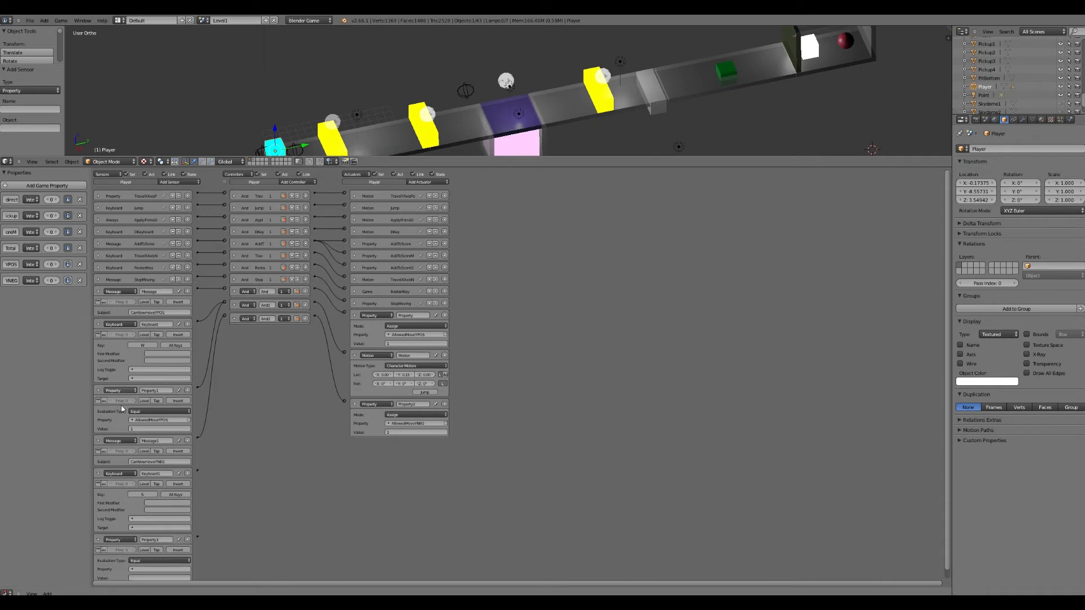
pyautogui.click(141, 566)
pyautogui.click(143, 569)
pyautogui.click(142, 562)
pyautogui.click(142, 563)
pyautogui.click(139, 576)
pyautogui.write('1')
pyautogui.press('Return')
# Add an And controller to the Player and connect the S-key Keyboard sensor and the AllowedMoveYNEG Property sensor to it
pyautogui.click(293, 182)
pyautogui.click(299, 192)
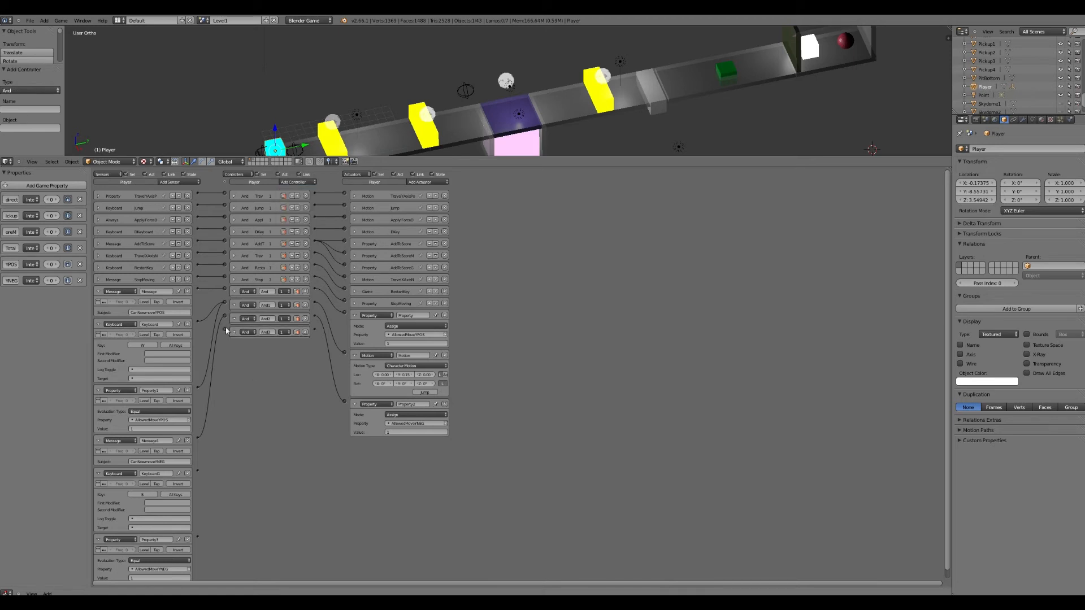
pyautogui.moveTo(199, 471); pyautogui.dragTo(198, 471)
pyautogui.moveTo(225, 330); pyautogui.dragTo(197, 536)
pyautogui.press('g')
pyautogui.press('y')
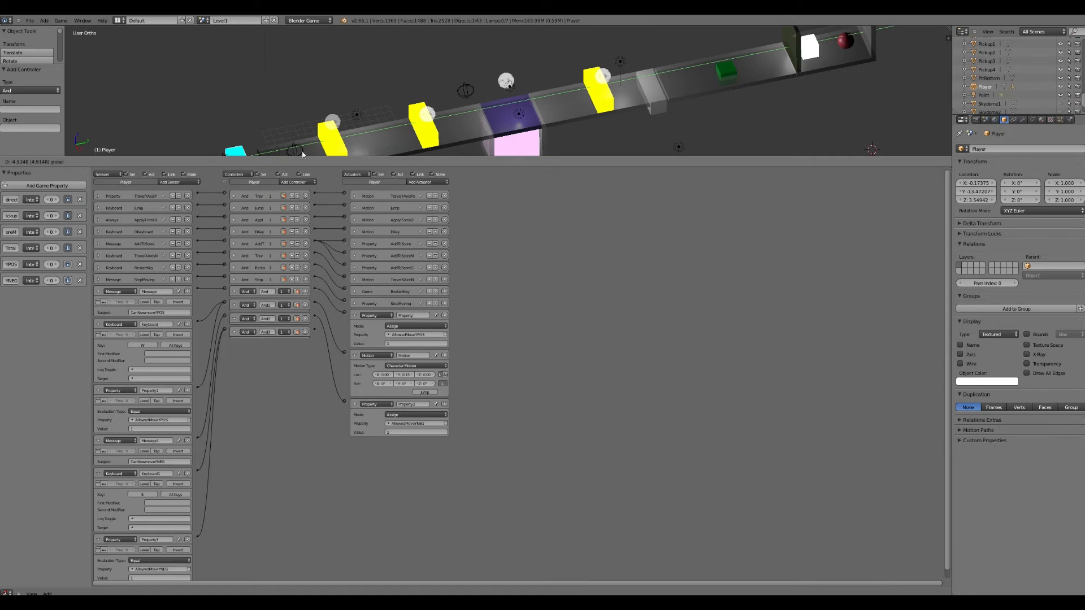
pyautogui.rightClick(444, 124)
# Add a Motion actuator to the Player, link it to the S-key And controller and set its type to Character Motion
pyautogui.keyDown('ctrl'); pyautogui.scroll(-2, 396, 226); pyautogui.keyUp('ctrl')
pyautogui.click(402, 181)
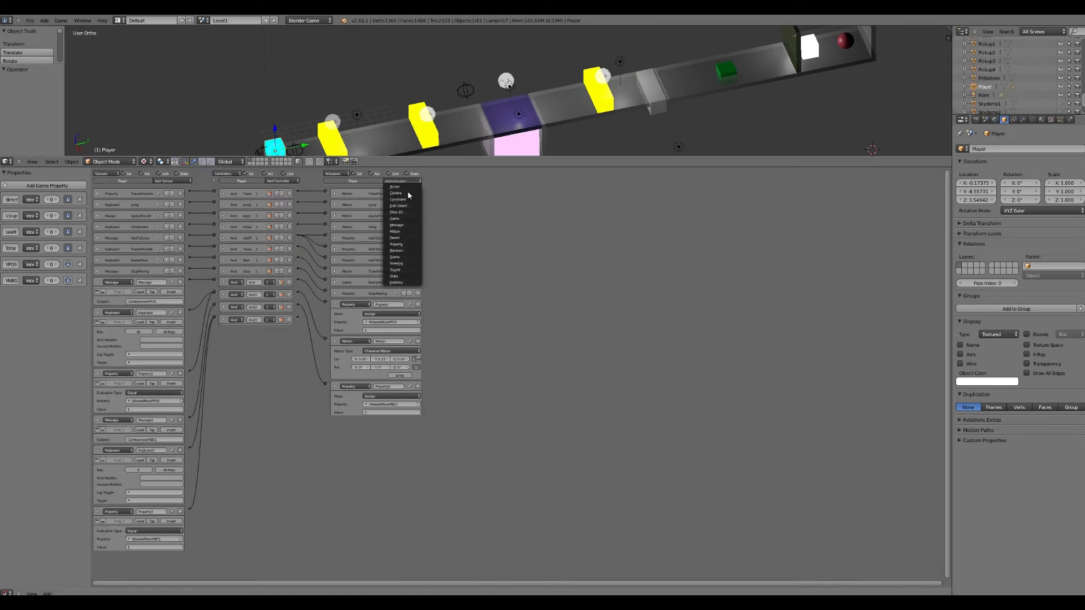
pyautogui.click(405, 231)
pyautogui.moveTo(324, 420); pyautogui.dragTo(298, 318)
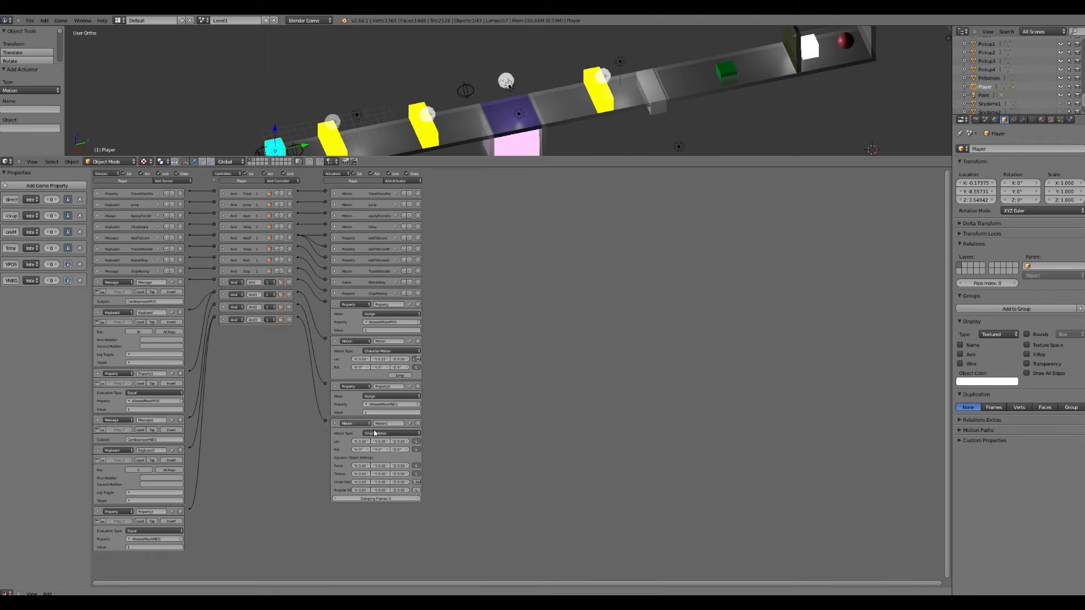
pyautogui.click(375, 434)
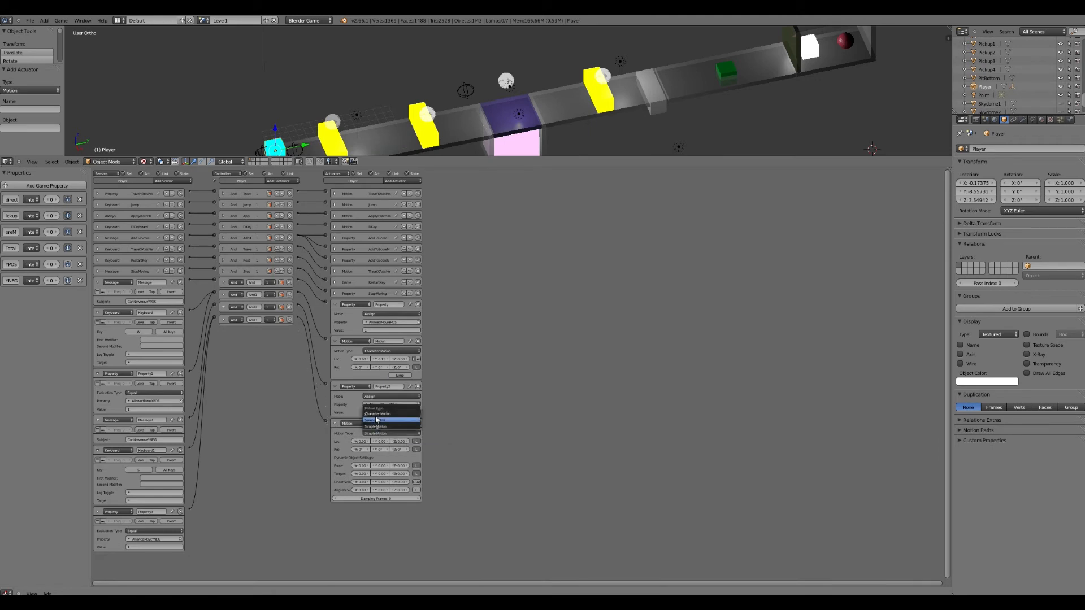
pyautogui.click(382, 417)
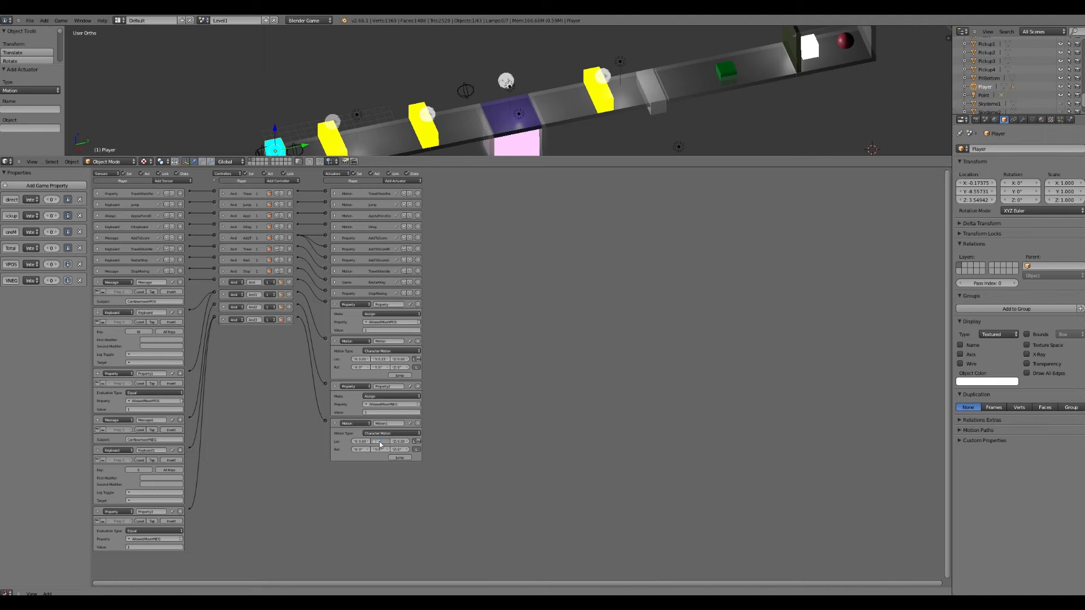
# Enlarge the 3D viewport by shrinking the logic editor below it to a narrow strip
pyautogui.click(30, 21)
pyautogui.moveTo(631, 160); pyautogui.dragTo(631, 536)
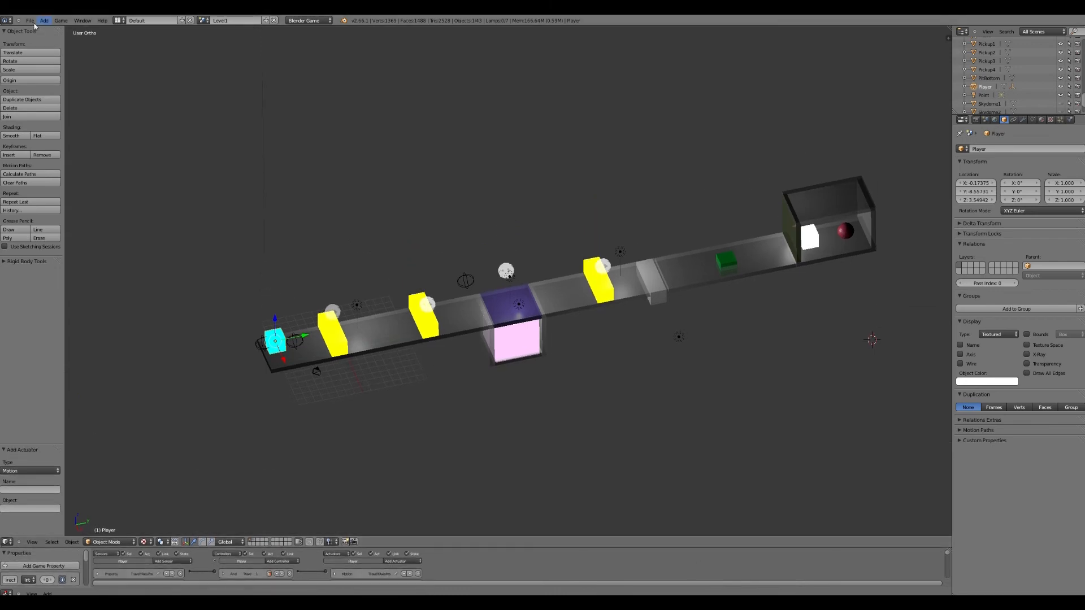
pyautogui.click(32, 22)
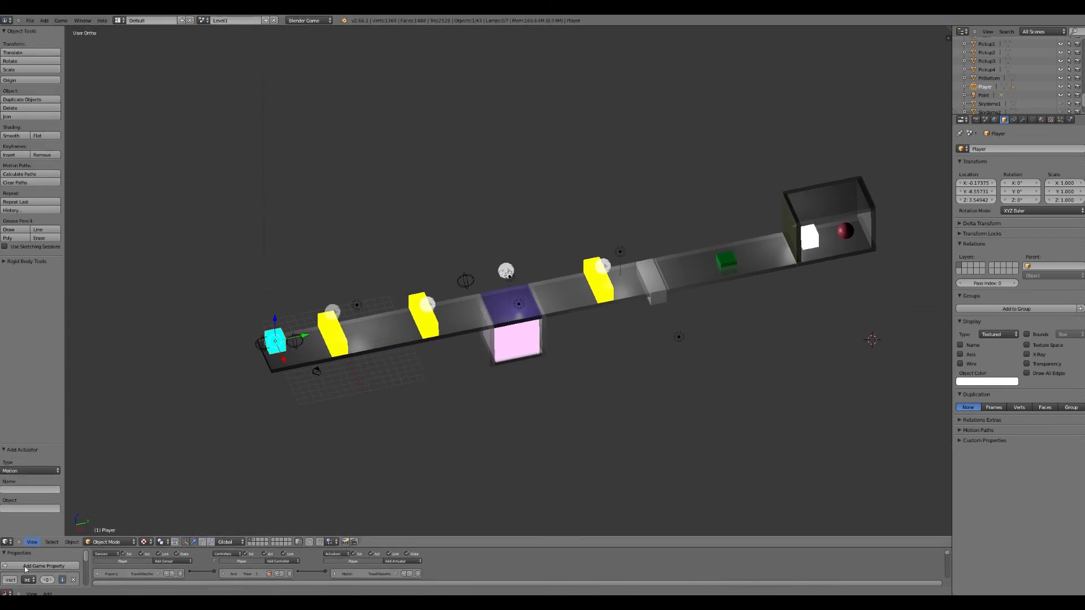
# Switch the 3D viewport to the camera view and start the game engine to test the Player's movement
pyautogui.click(32, 542)
pyautogui.click(45, 515)
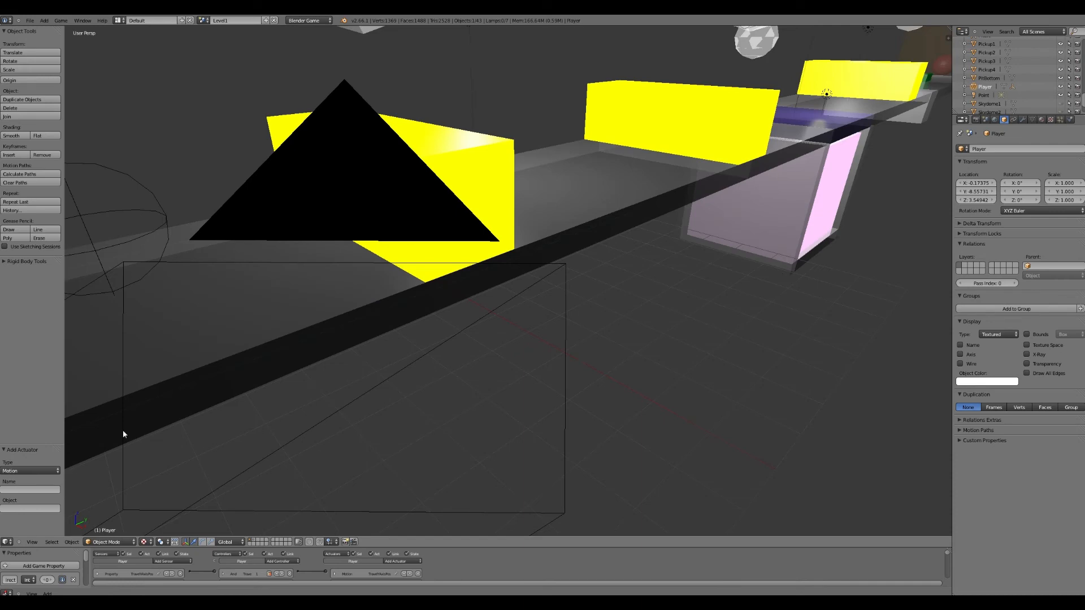
pyautogui.scroll(5, 138, 84)
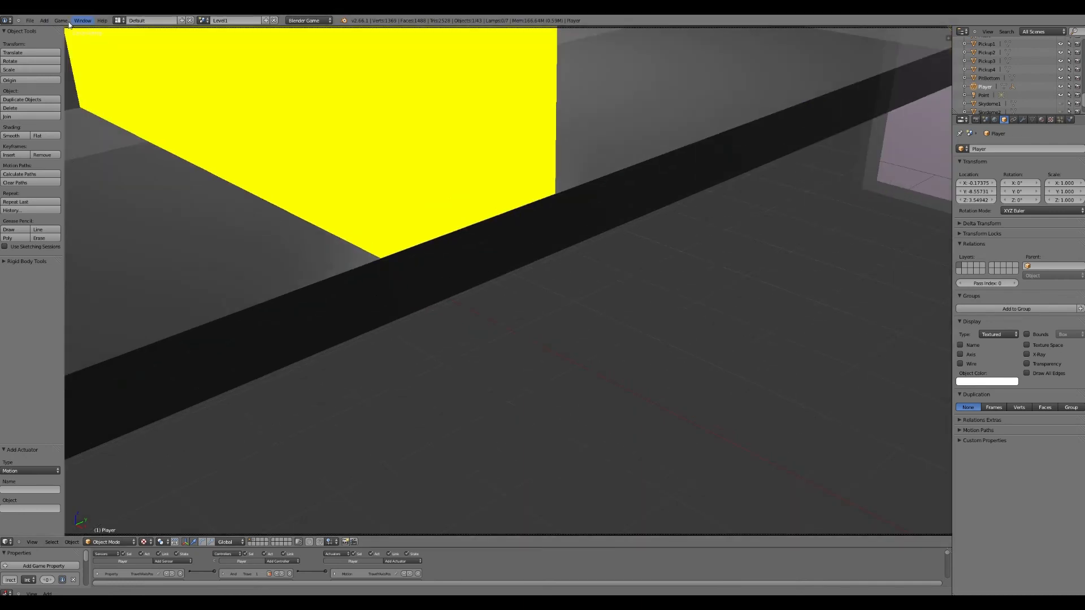
pyautogui.click(62, 21)
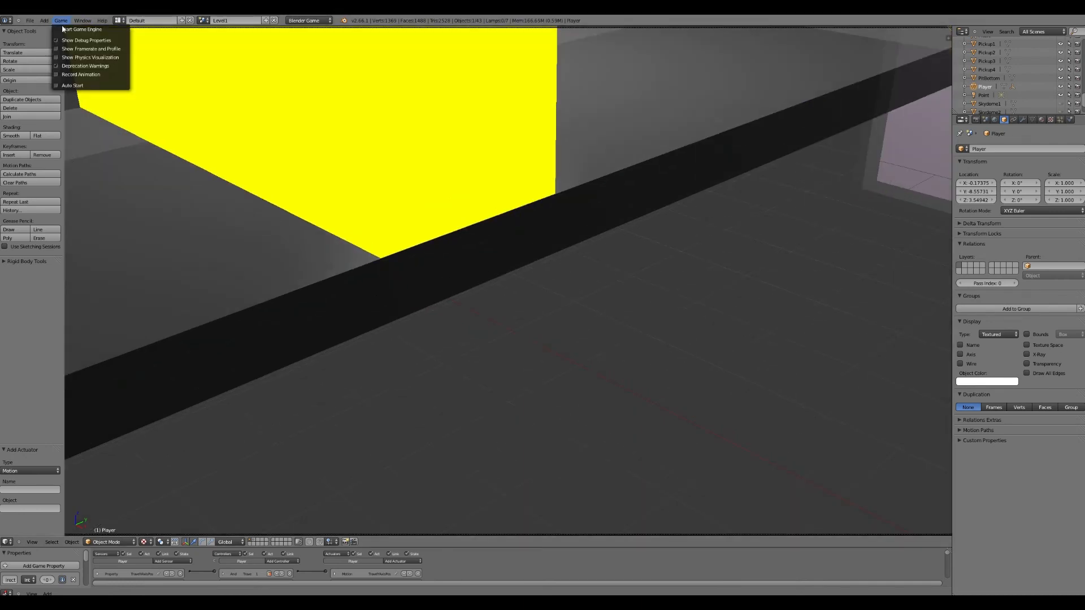
pyautogui.click(64, 28)
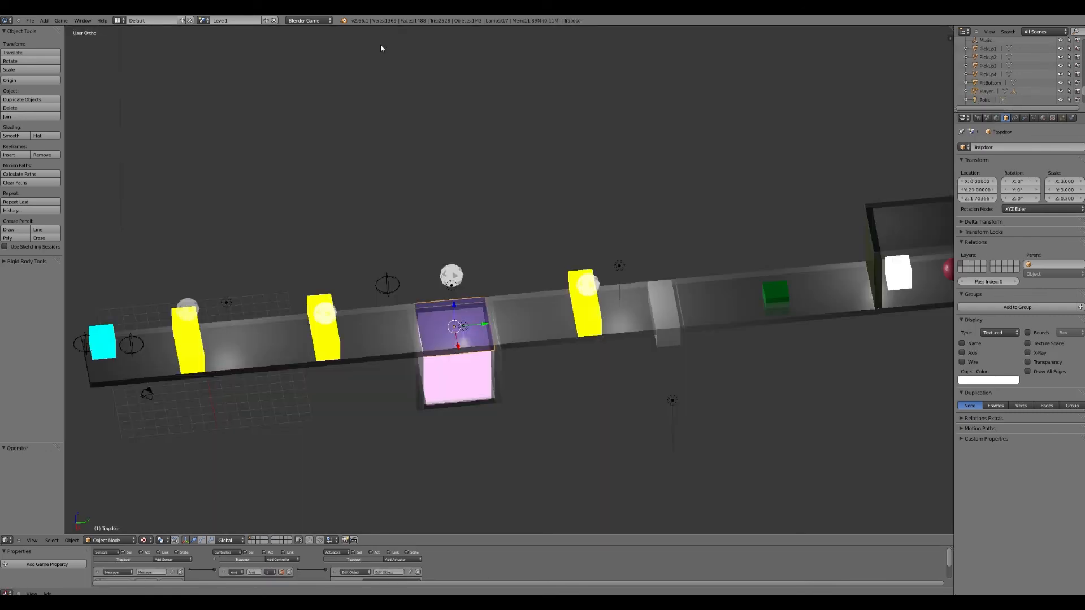
# Move the white Character cube along the Y axis onto the purple trapdoor, to about Y 21.96
pyautogui.rightClick(888, 275)
pyautogui.press('g')
pyautogui.press('y')
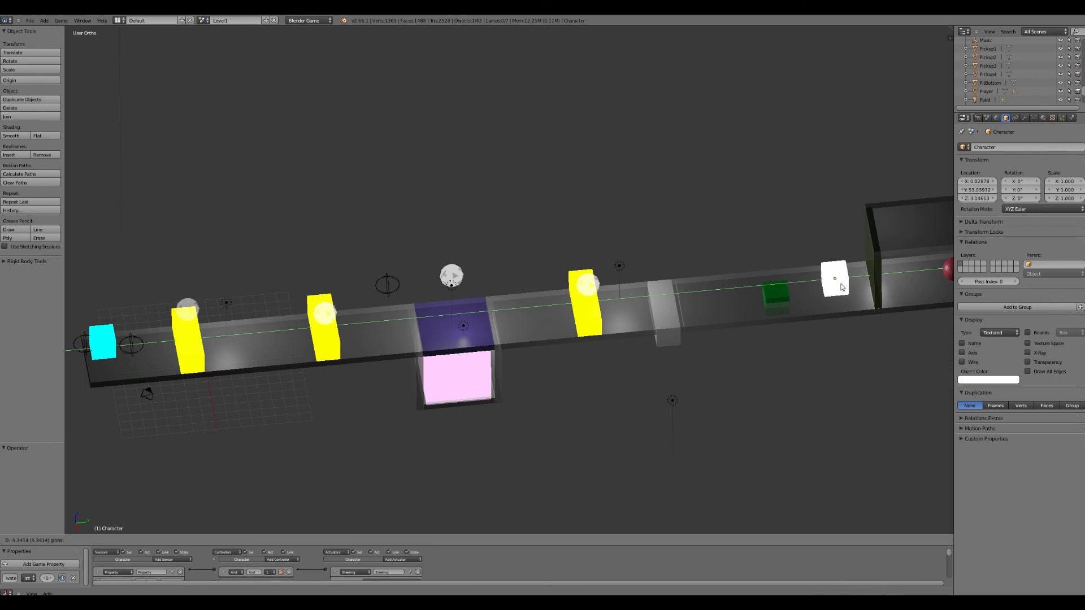
pyautogui.click(551, 330)
pyautogui.rightClick(482, 321)
pyautogui.rightClick(525, 303)
pyautogui.press('g')
pyautogui.press('y')
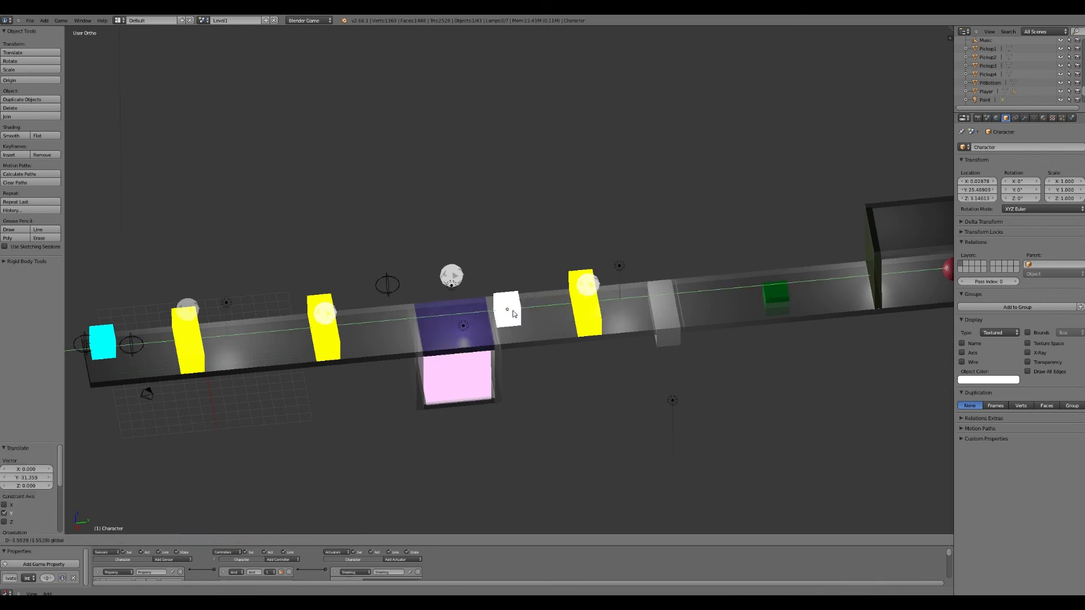
pyautogui.click(464, 319)
# Reposition the Character along the Y axis closer to the trapdoor's centre, at about Y 21.25
pyautogui.moveTo(464, 318); pyautogui.dragTo(483, 340, button='middle')
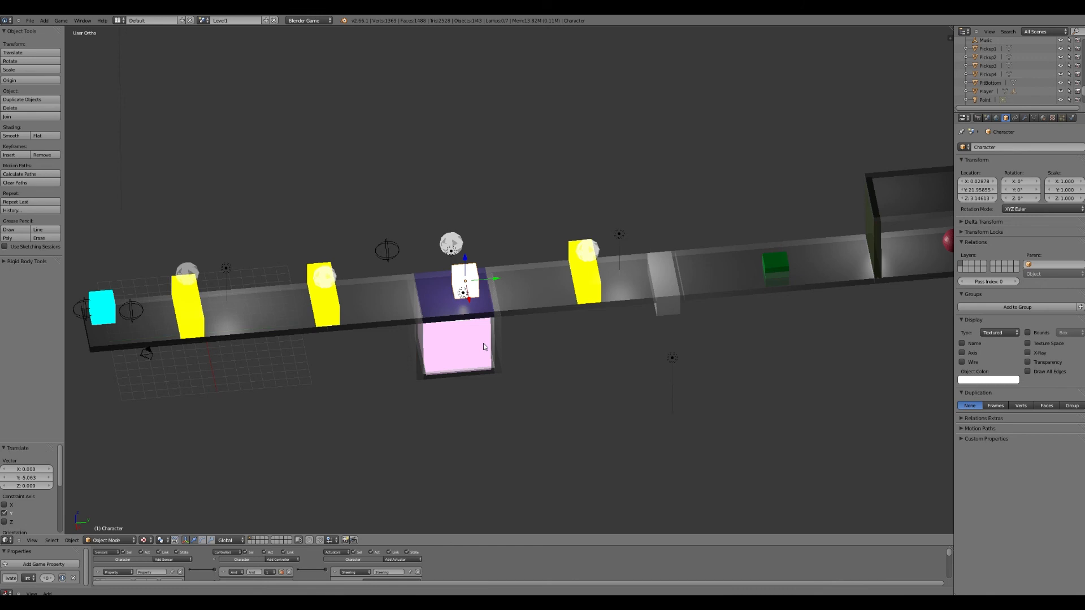
pyautogui.keyDown('shift'); pyautogui.moveTo(483, 344); pyautogui.dragTo(478, 299, button='middle'); pyautogui.keyUp('shift')
pyautogui.rightClick(468, 272)
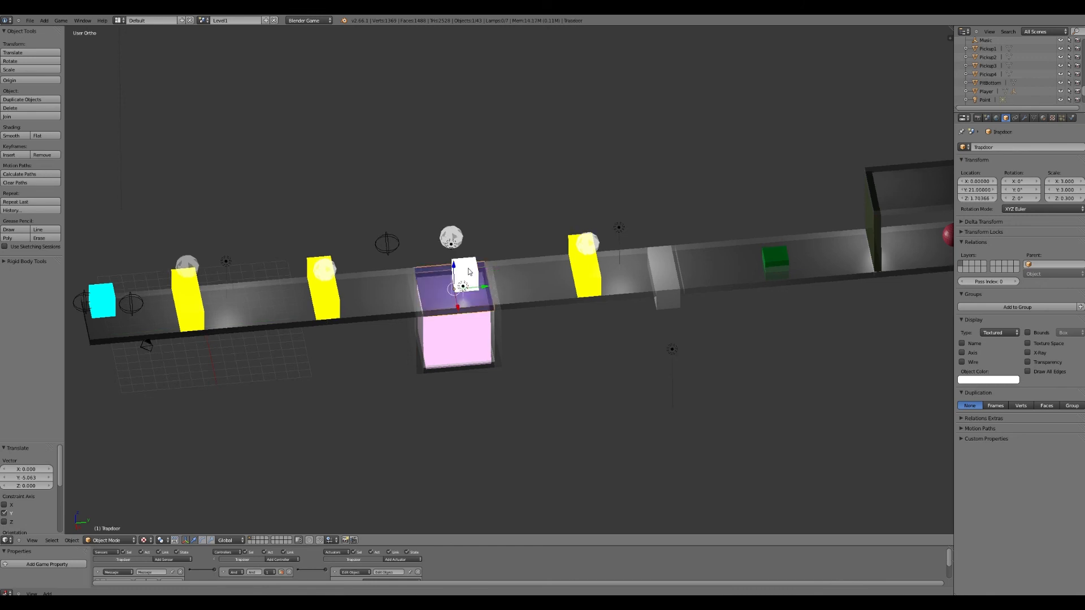
pyautogui.rightClick(469, 272)
pyautogui.press('g')
pyautogui.press('y')
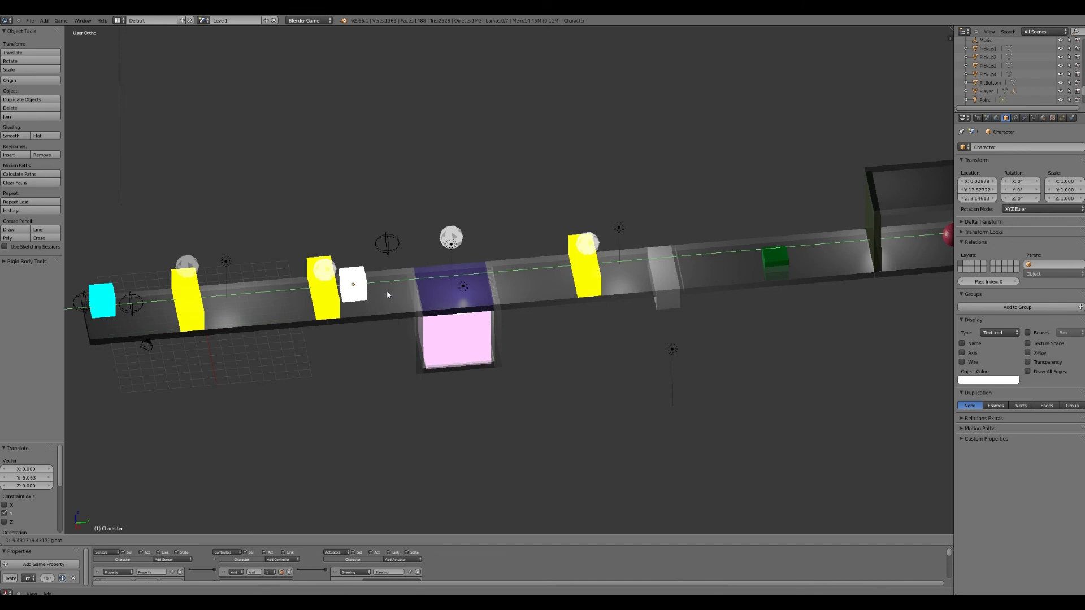
pyautogui.click(482, 290)
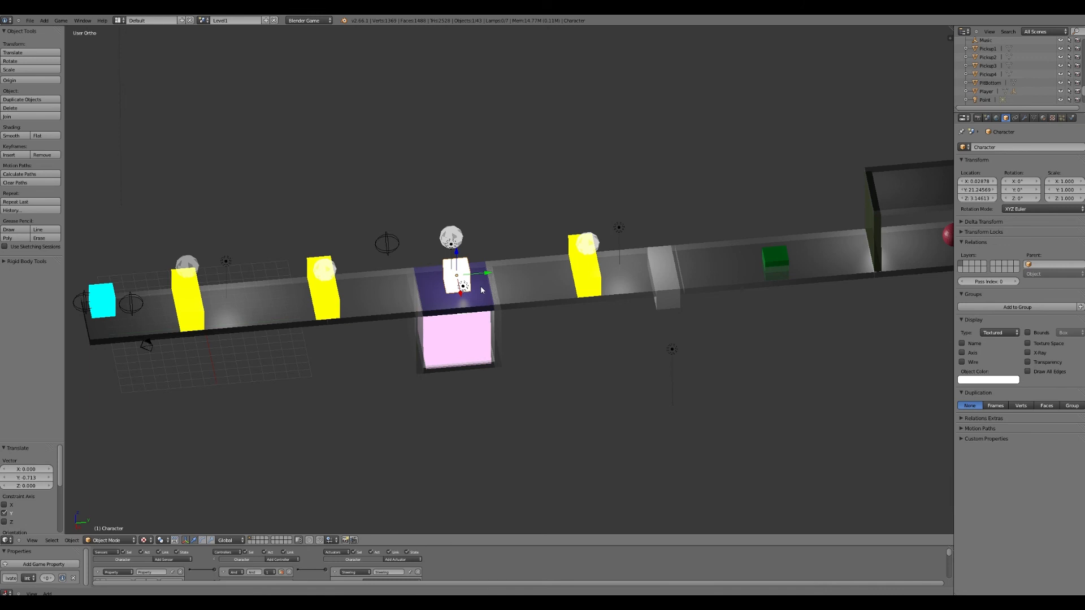
pyautogui.moveTo(482, 289)
pyautogui.mouseDown(button='middle')
pyautogui.moveTo(516, 288)
pyautogui.moveTo(476, 294)
pyautogui.mouseUp(button='middle')
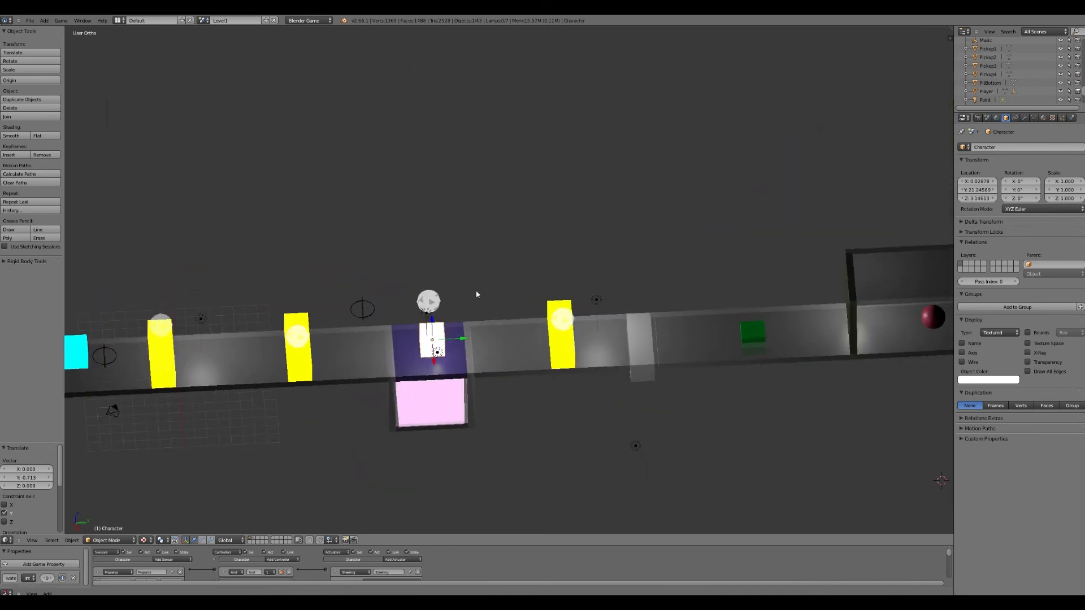
pyautogui.scroll(3, 476, 294)
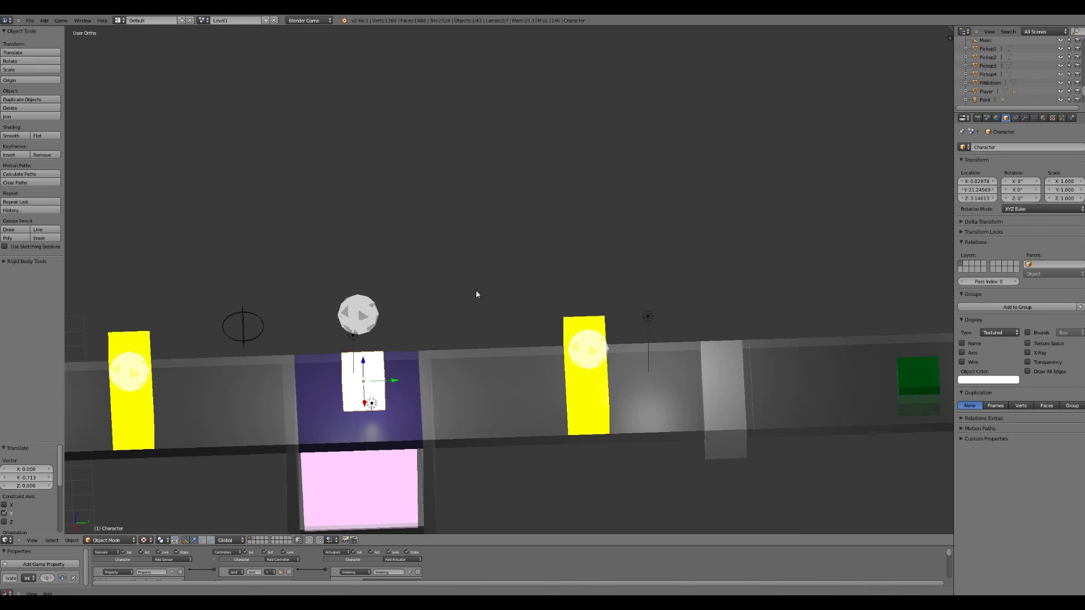